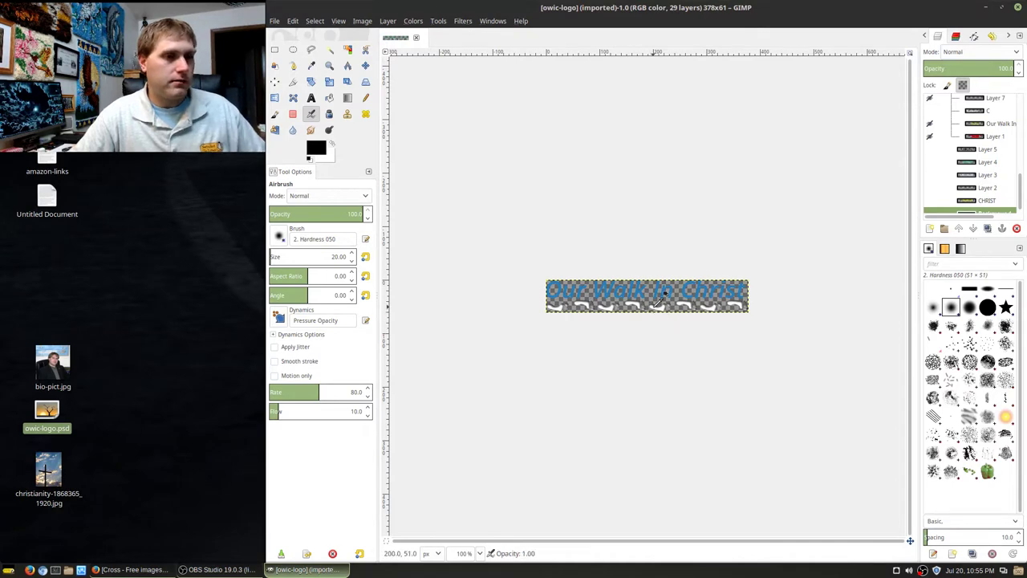
Look over the owic-logo artwork and preview the desktop images christianity-1868365_1920.jpg and bio-pict.jpg, closing both previews
{"action": "scroll", "coordinate": [654, 310], "scroll_direction": "up", "scroll_amount": 3}
{"action": "scroll", "coordinate": [654, 296], "scroll_direction": "down", "scroll_amount": 1}
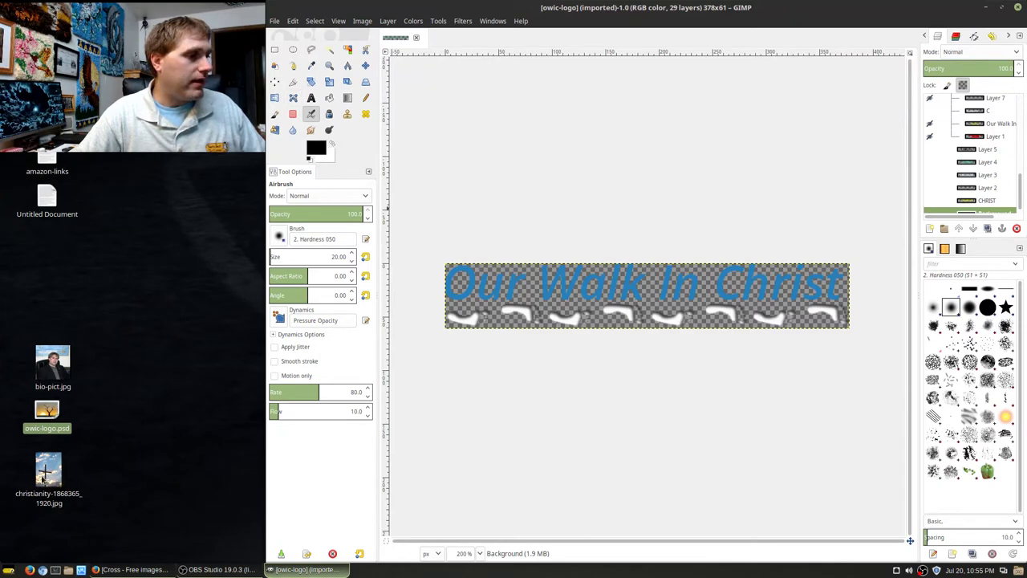
{"action": "double_click", "coordinate": [48, 472]}
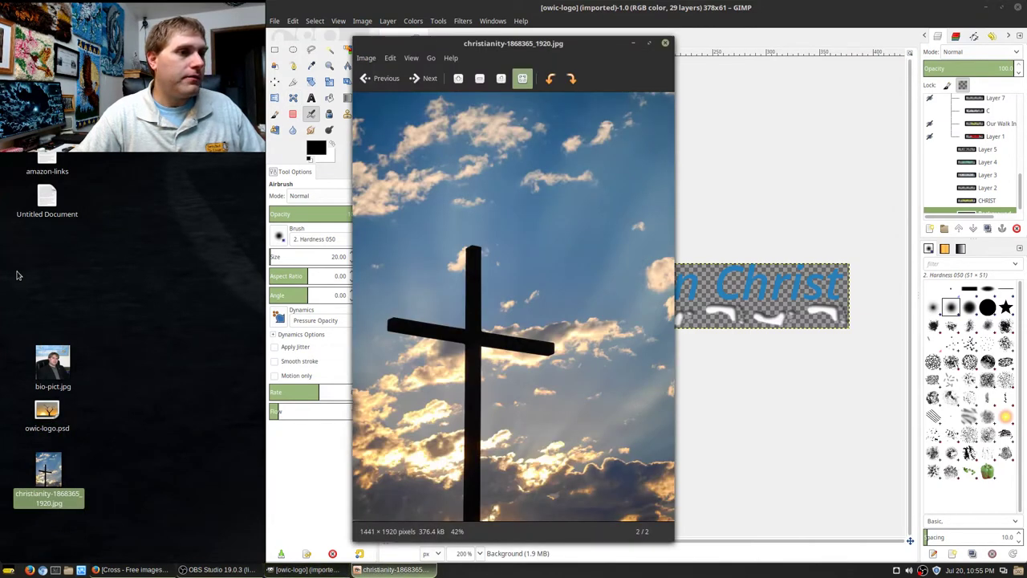
{"action": "left_click", "coordinate": [55, 361]}
{"action": "double_click", "coordinate": [56, 361]}
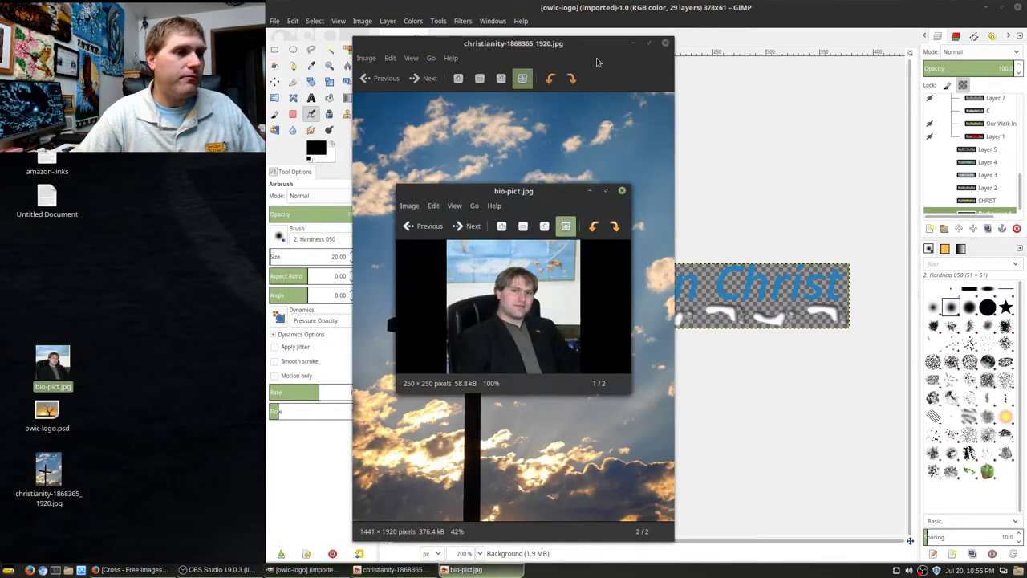
{"action": "left_click", "coordinate": [623, 192]}
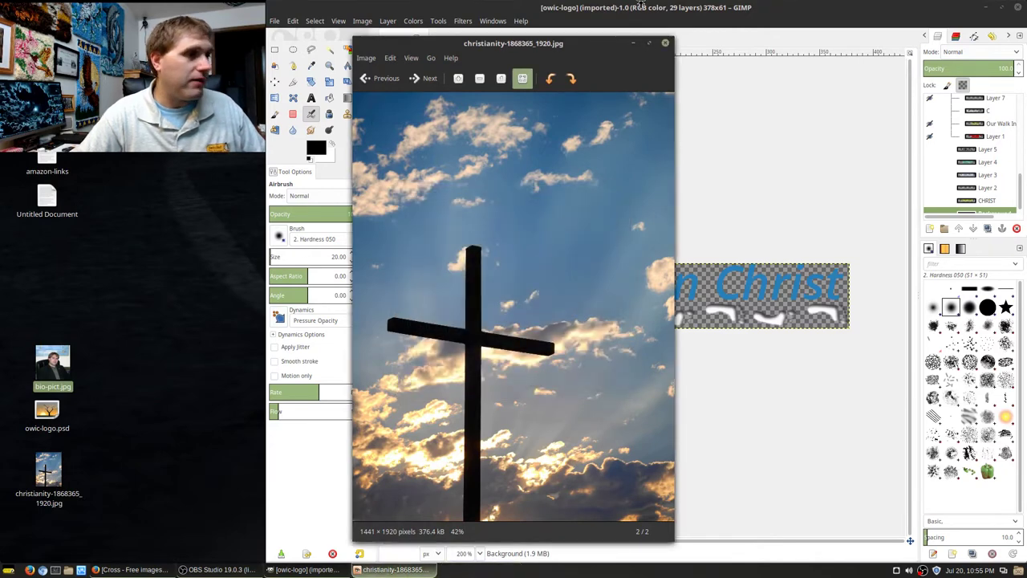
{"action": "left_click", "coordinate": [665, 42]}
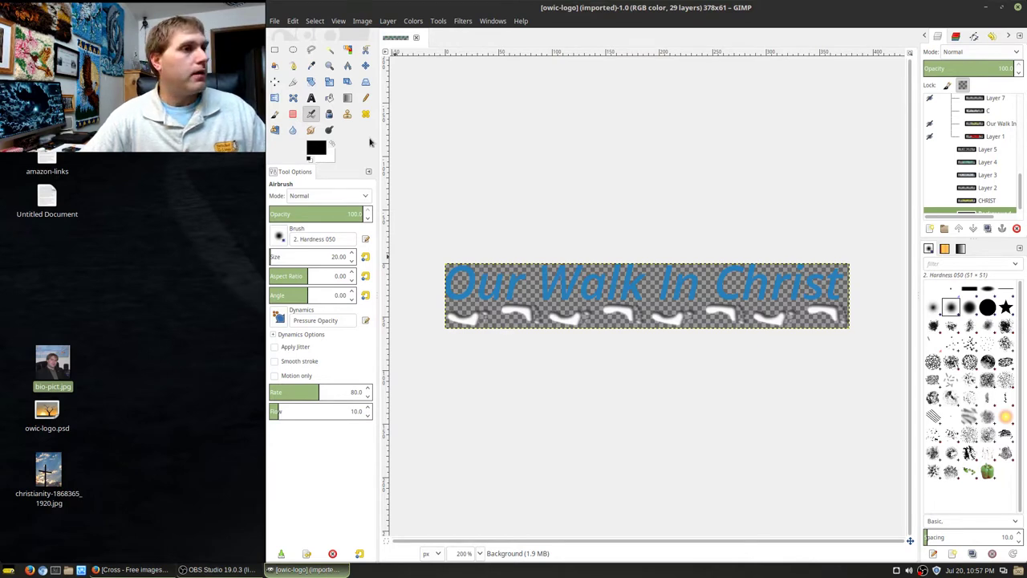
Close the logo image and set up a new image 2500 px wide and 2500 px high
{"action": "left_click", "coordinate": [416, 38]}
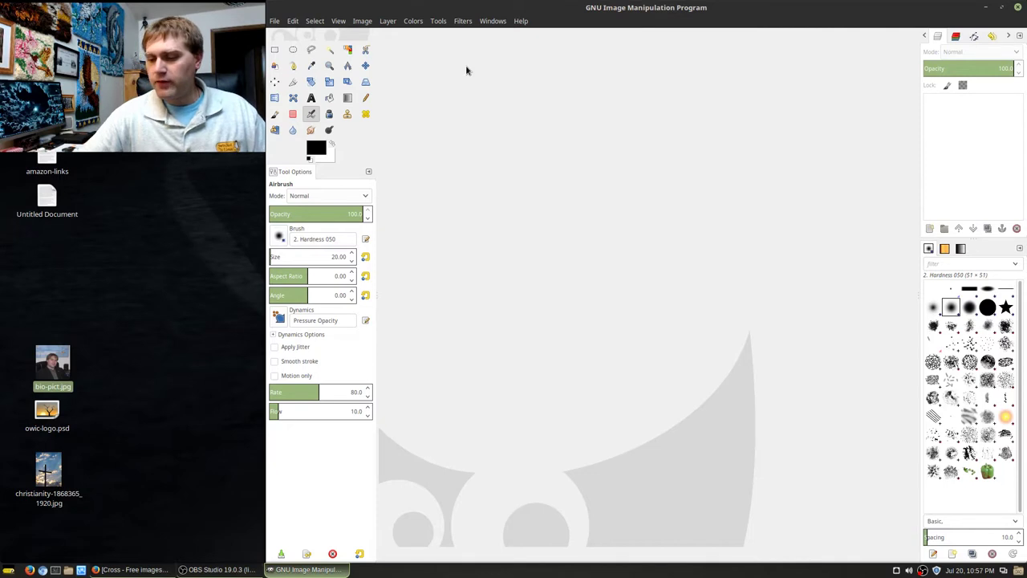
{"action": "left_click", "coordinate": [274, 22]}
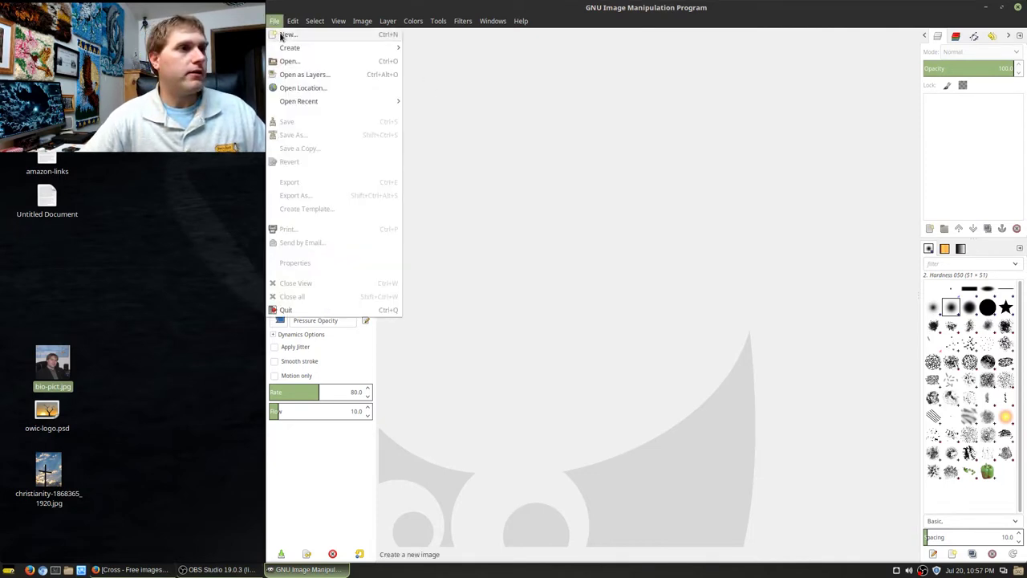
{"action": "left_click", "coordinate": [286, 34]}
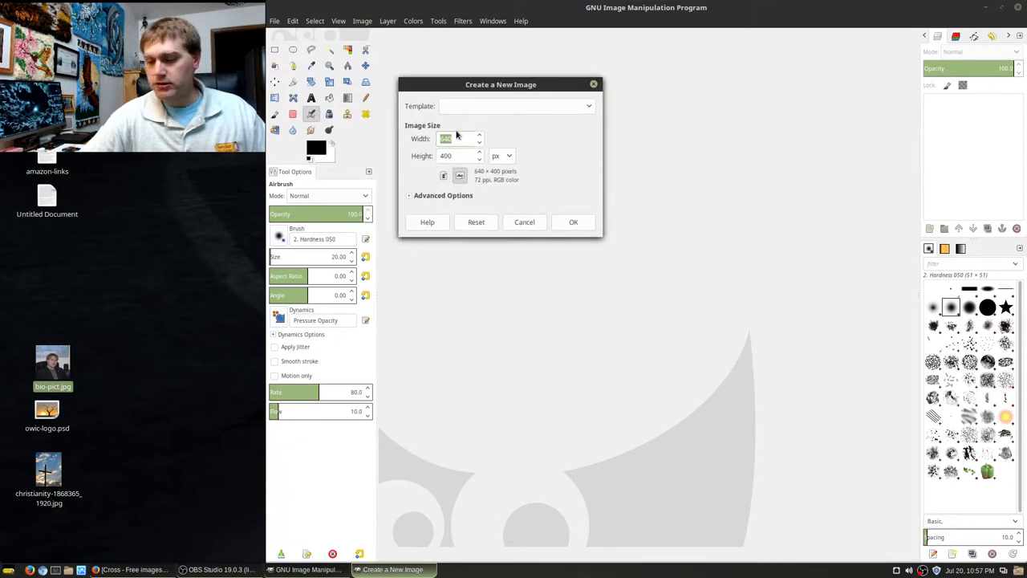
{"action": "type", "text": "2500"}
{"action": "key", "text": "Tab"}
{"action": "type", "text": "2500"}
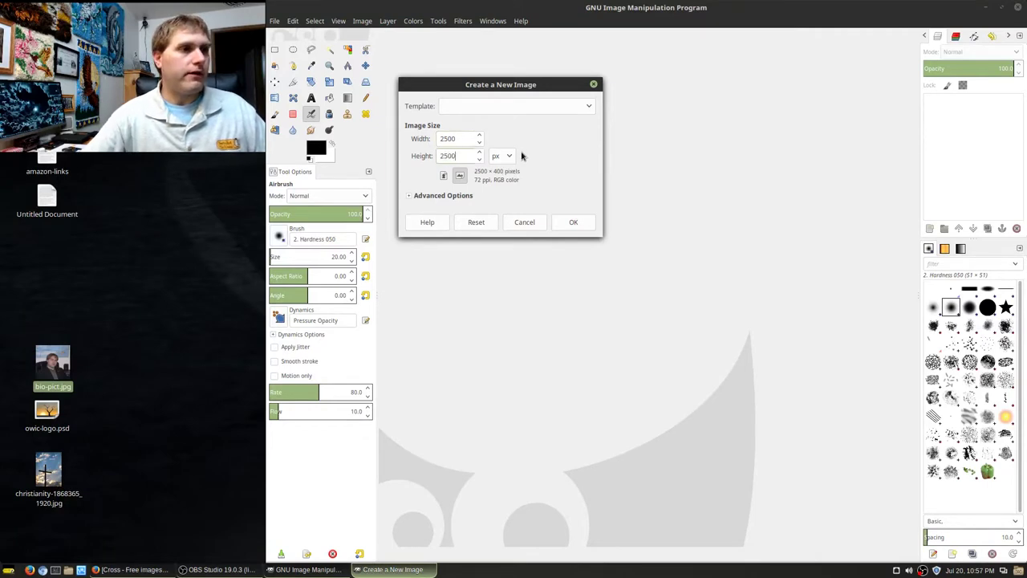
Create the new image with RGB color space and a transparency fill
{"action": "left_click", "coordinate": [425, 198]}
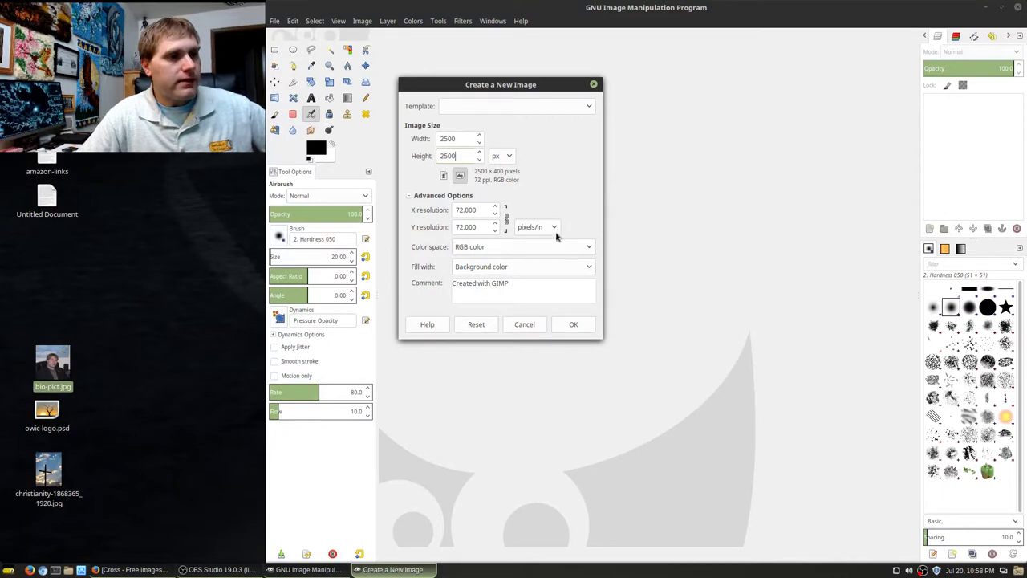
{"action": "left_click", "coordinate": [589, 247]}
{"action": "left_click", "coordinate": [589, 247]}
{"action": "left_click", "coordinate": [589, 247]}
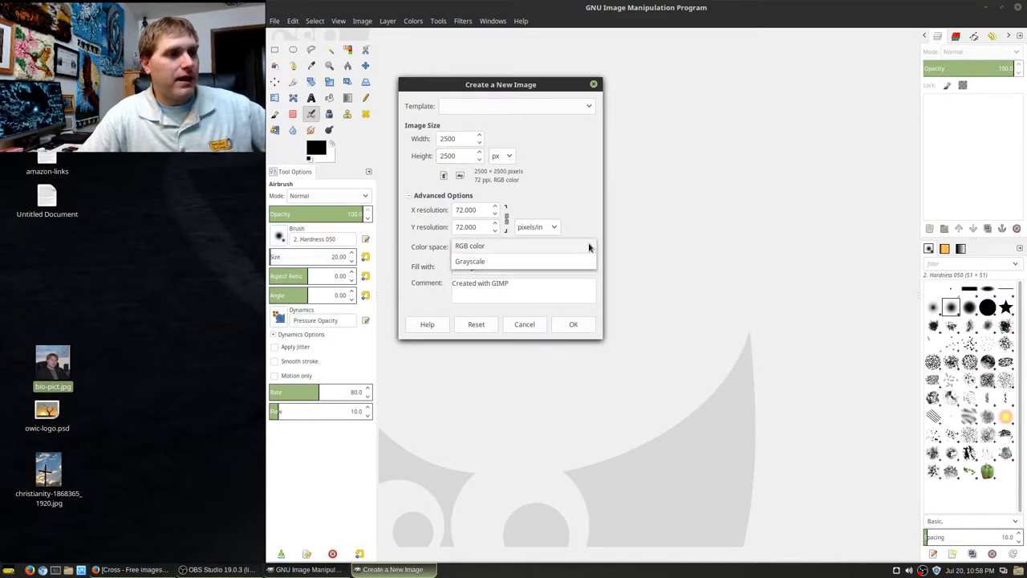
{"action": "left_click", "coordinate": [588, 247]}
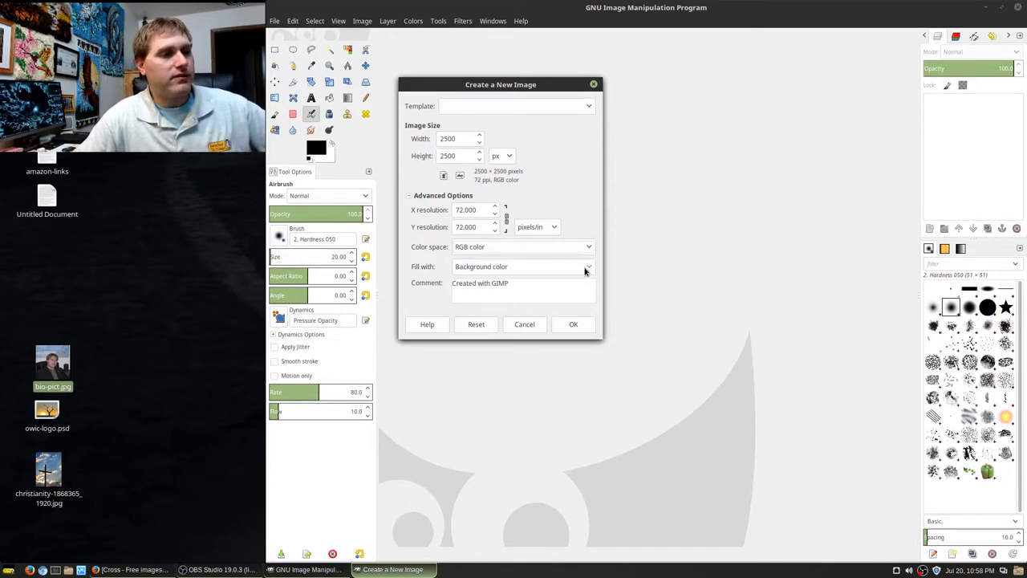
{"action": "left_click", "coordinate": [585, 270]}
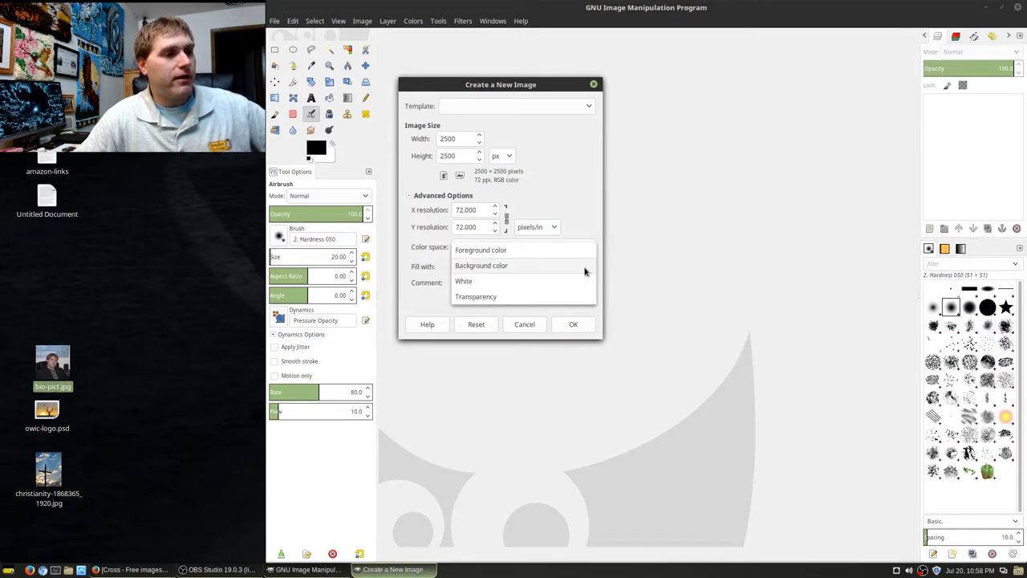
{"action": "left_click", "coordinate": [528, 298]}
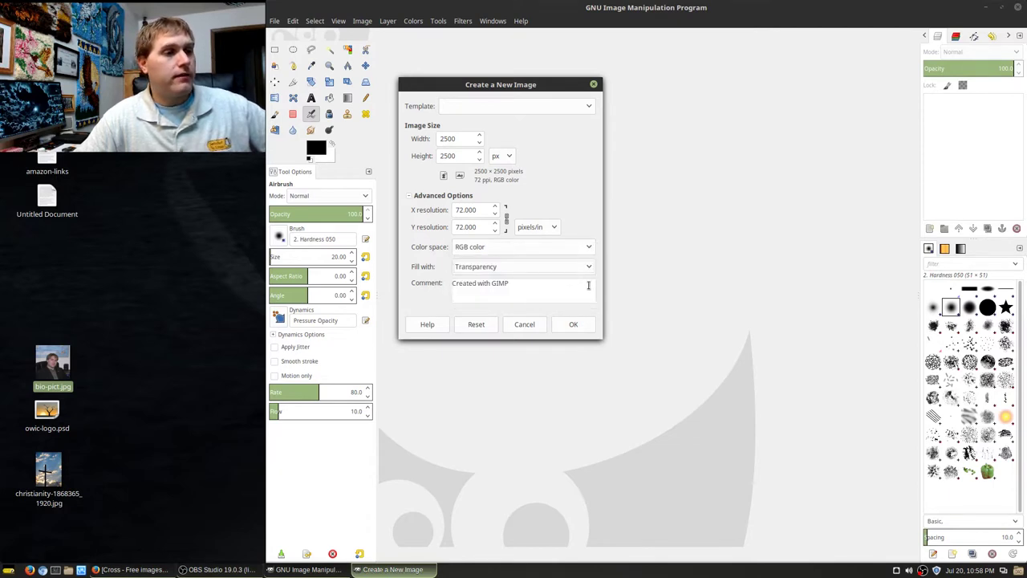
{"action": "left_click", "coordinate": [574, 324]}
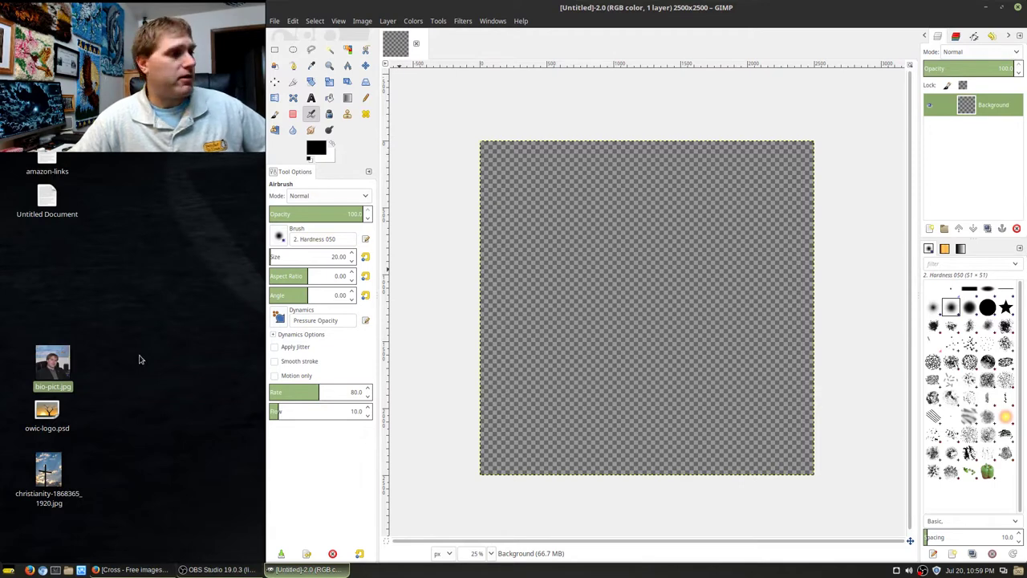
Add bio-pict.jpg to the blank image as a new layer
{"action": "left_click", "coordinate": [274, 21]}
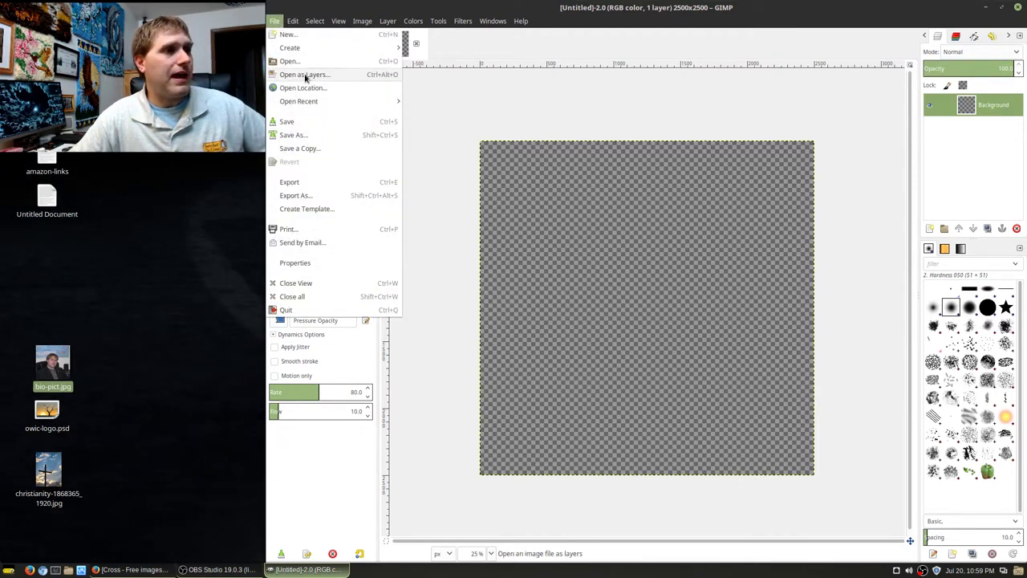
{"action": "left_click", "coordinate": [308, 74]}
{"action": "left_click", "coordinate": [185, 80]}
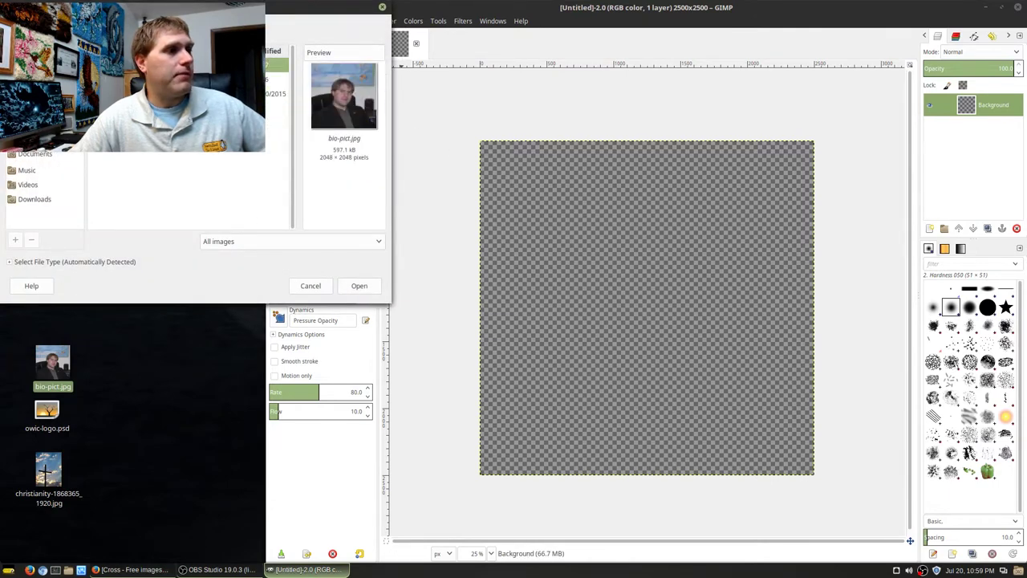
{"action": "left_click", "coordinate": [358, 286]}
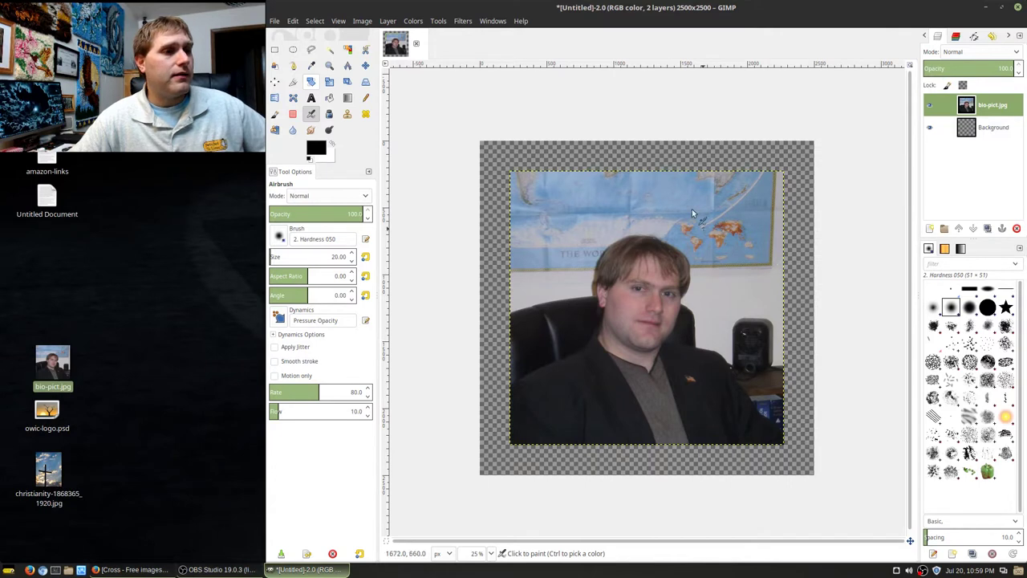
Scale the bio-pict.jpg layer to 2500 × 2500 px so it covers the canvas
{"action": "left_click", "coordinate": [362, 21]}
{"action": "mouse_move", "coordinate": [393, 20]}
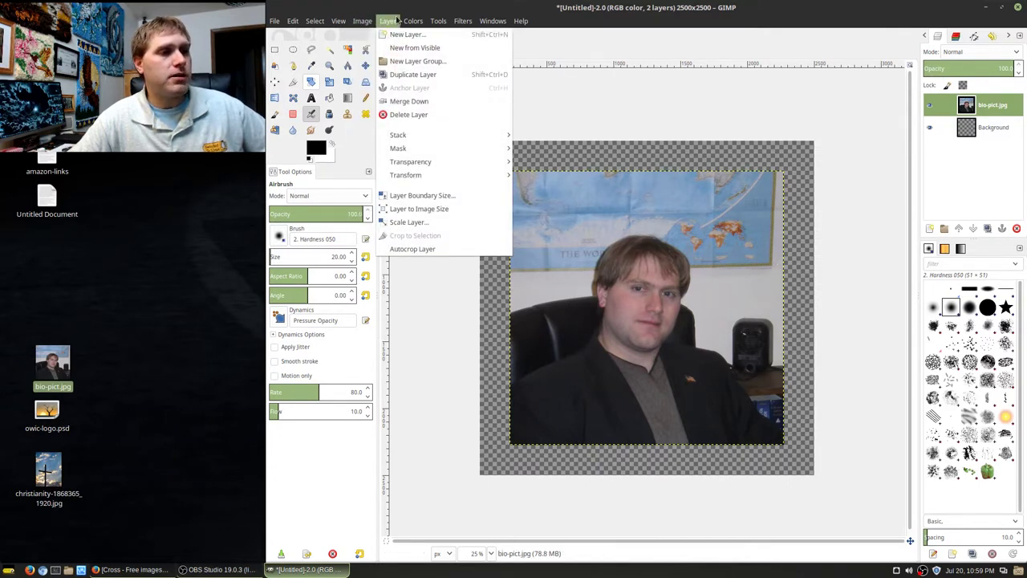
{"action": "left_click", "coordinate": [407, 224]}
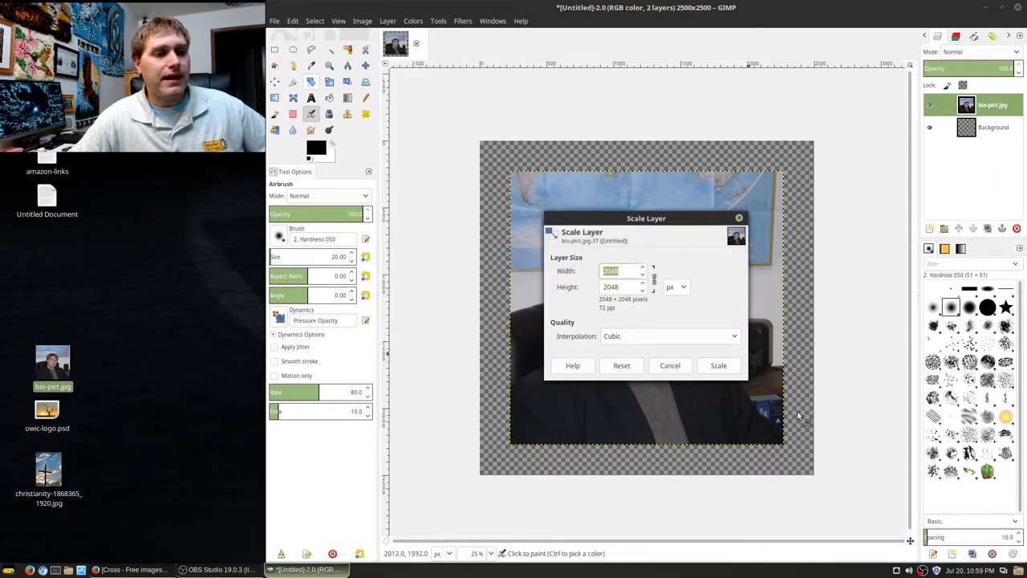
{"action": "type", "text": "2500"}
{"action": "key", "text": "Tab"}
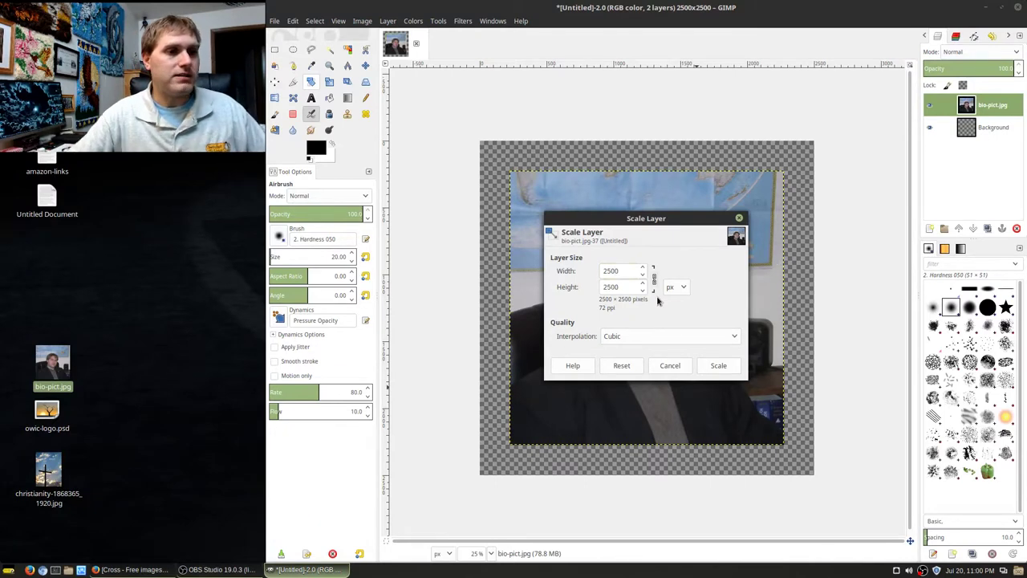
{"action": "left_click", "coordinate": [719, 367]}
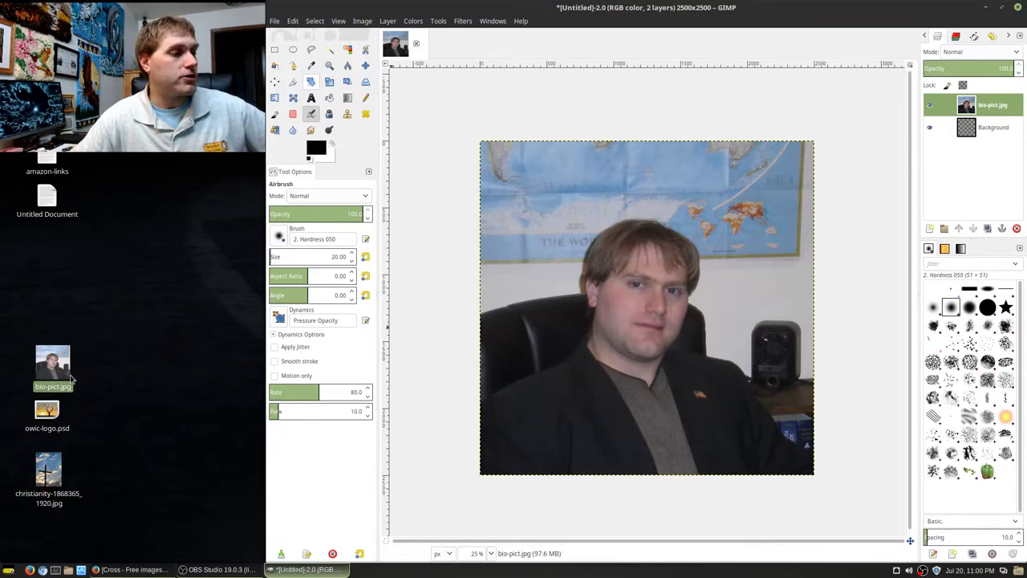
Open owic-logo.psd from the desktop and select its Group 1 copy layer group
{"action": "double_click", "coordinate": [47, 415]}
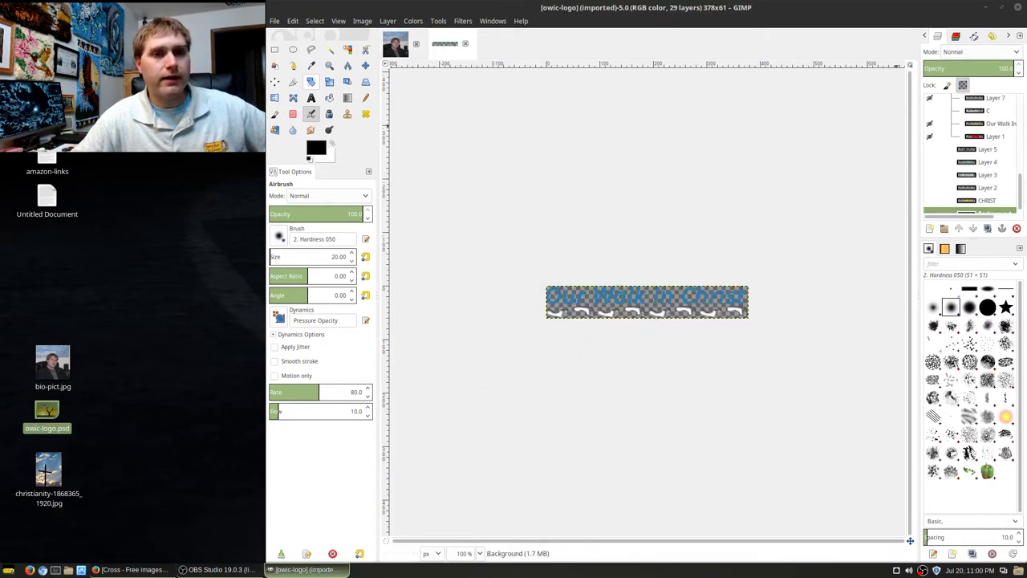
{"action": "scroll", "coordinate": [1017, 192], "scroll_direction": "up", "scroll_amount": 6}
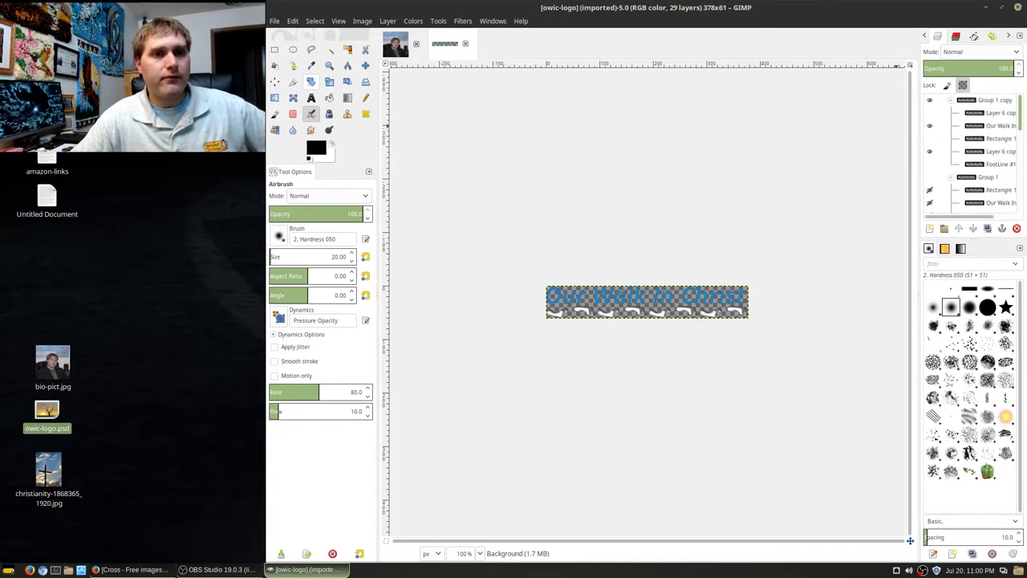
{"action": "left_click", "coordinate": [990, 101]}
{"action": "right_click", "coordinate": [989, 102]}
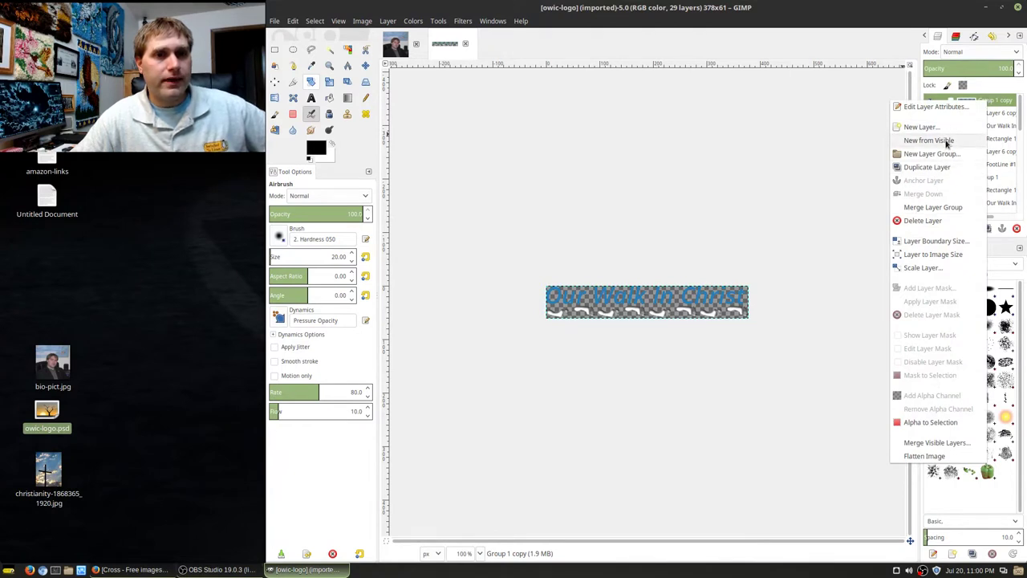
{"action": "left_click", "coordinate": [837, 169]}
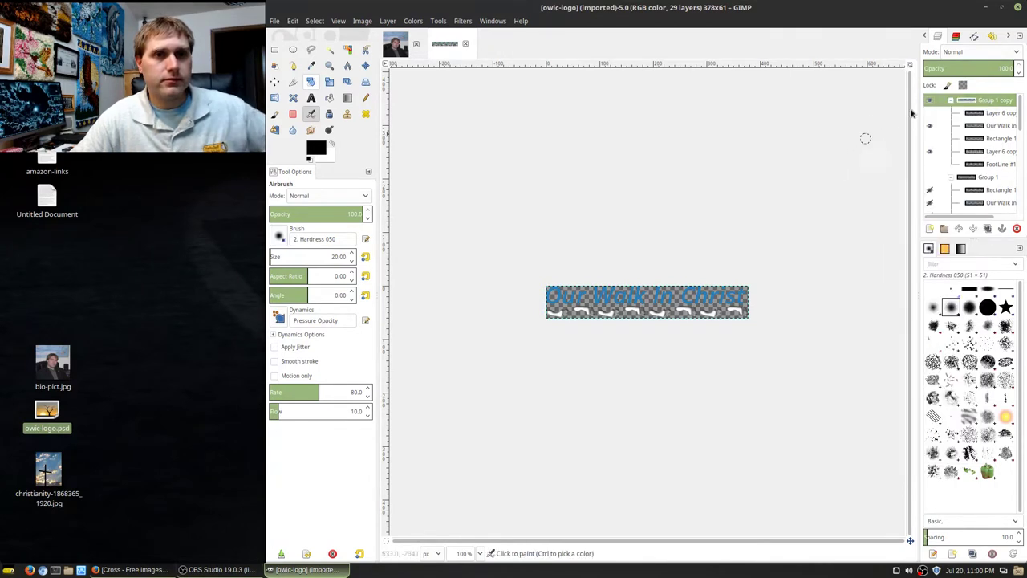
Try to copy the logo's Group 1 copy layer group into the portrait image, and undo the paste
{"action": "left_click", "coordinate": [991, 126]}
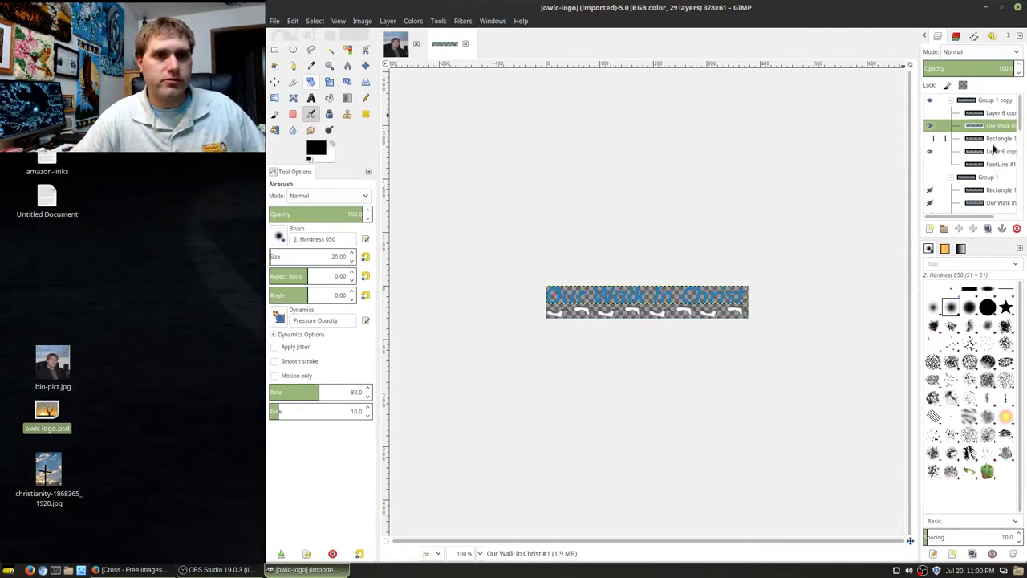
{"action": "right_click", "coordinate": [985, 102]}
{"action": "key", "text": "Escape"}
{"action": "key", "text": "ctrl+c"}
{"action": "left_click", "coordinate": [396, 45]}
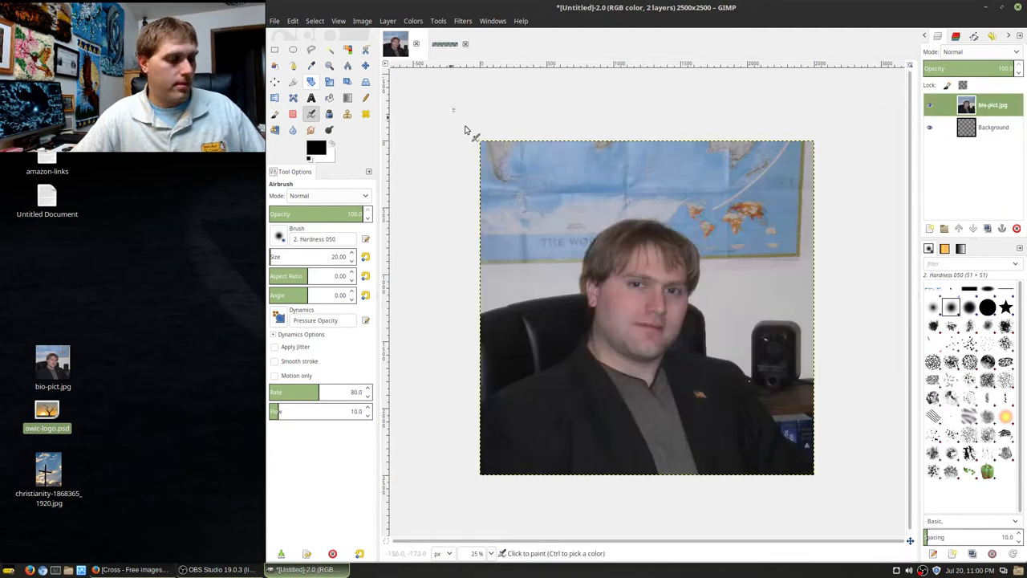
{"action": "key", "text": "ctrl+v"}
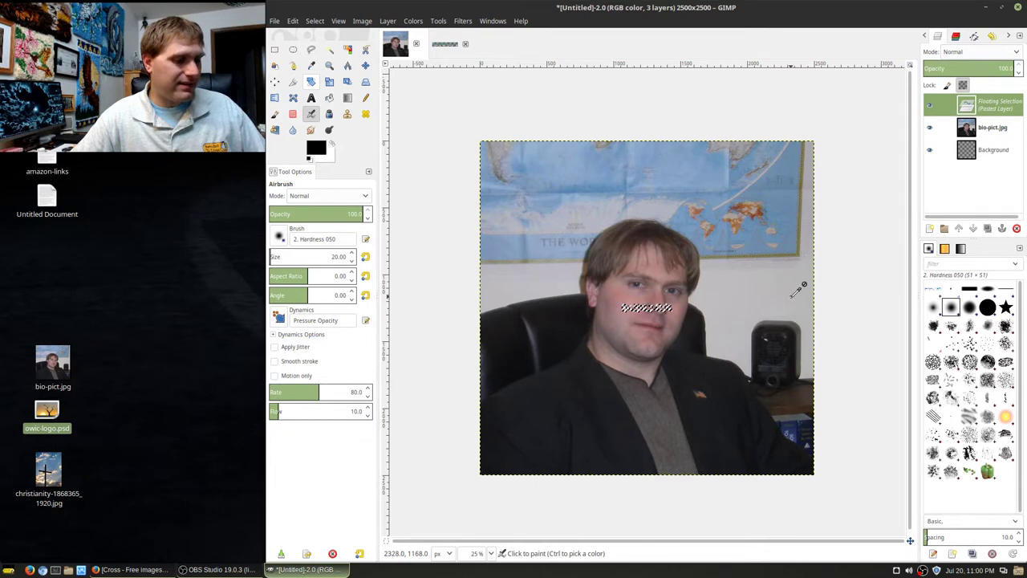
{"action": "key", "text": "ctrl+z"}
Scale the whole owic-logo image to 2500 px wide and 403 px high
{"action": "left_click", "coordinate": [446, 44]}
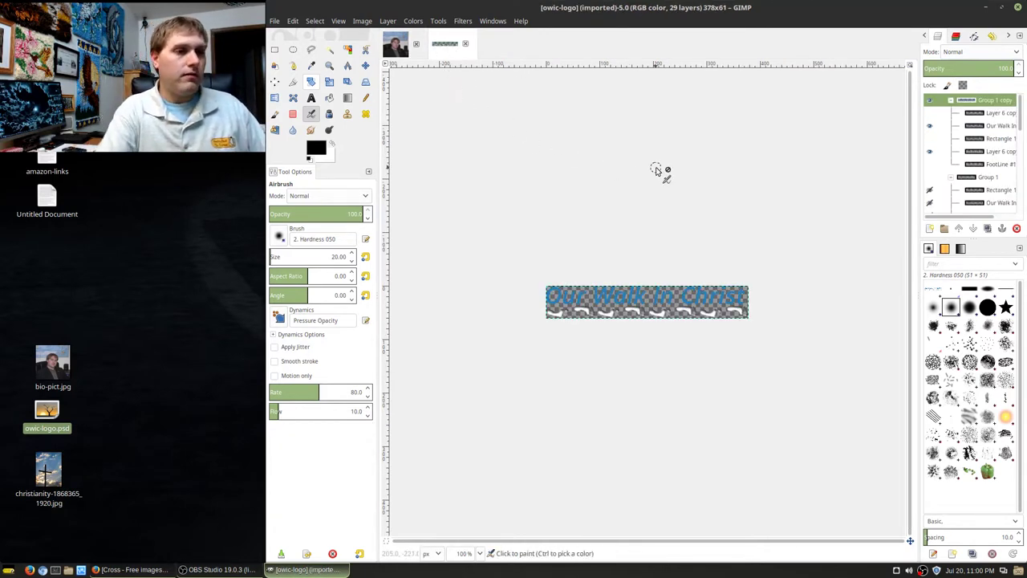
{"action": "left_click", "coordinate": [360, 23]}
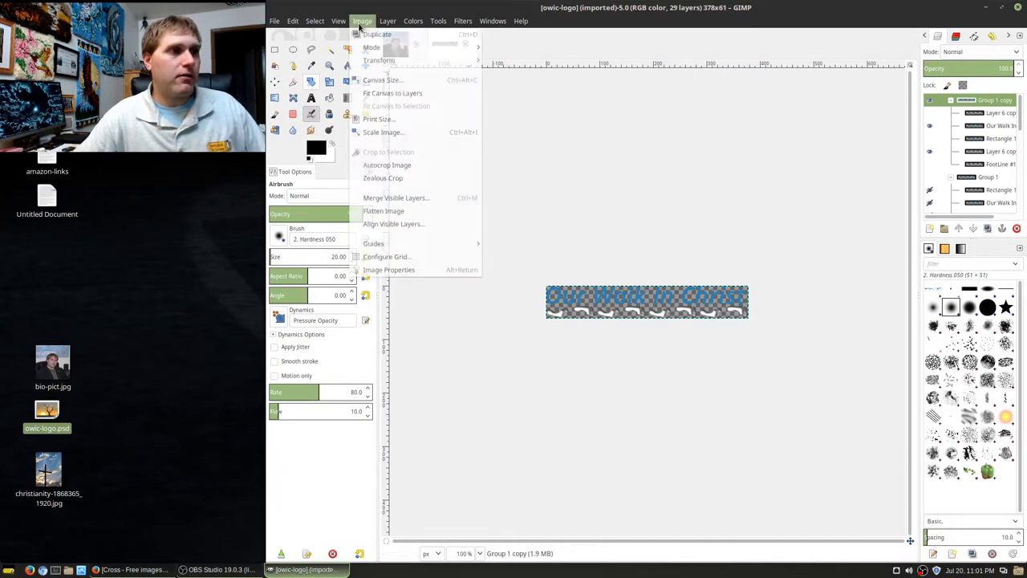
{"action": "left_click", "coordinate": [396, 133]}
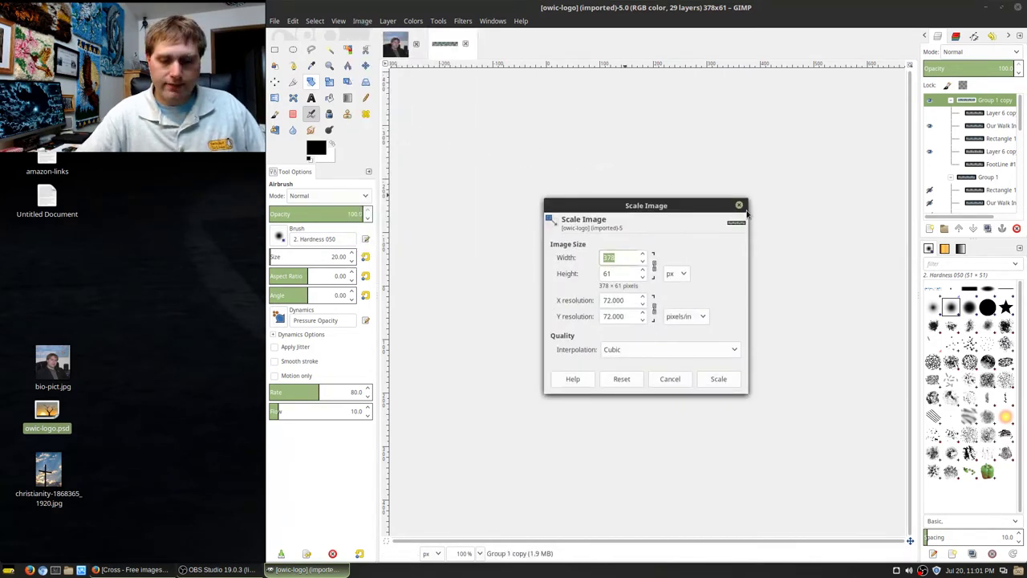
{"action": "type", "text": "2500"}
{"action": "key", "text": "Tab"}
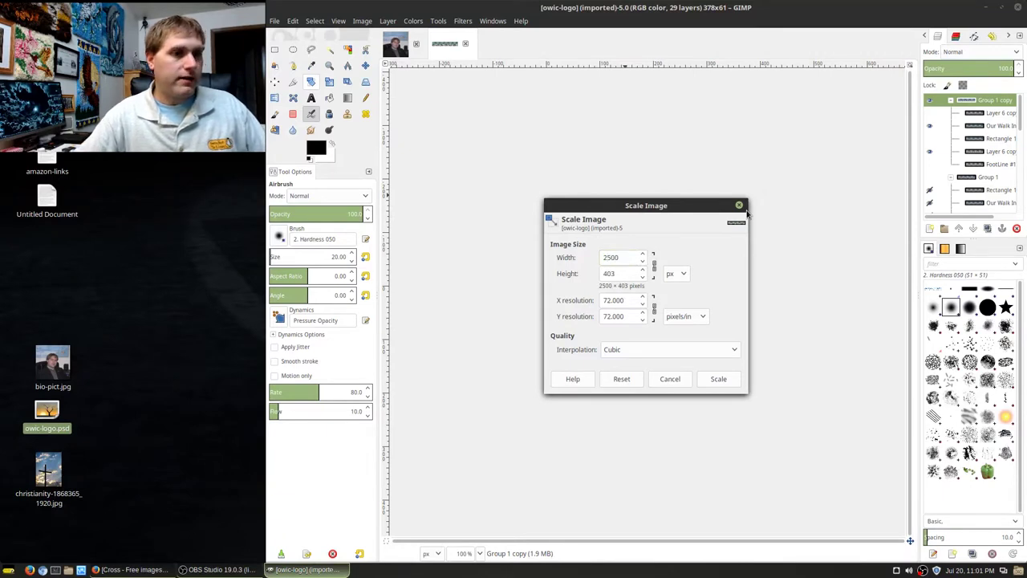
{"action": "left_click", "coordinate": [718, 377]}
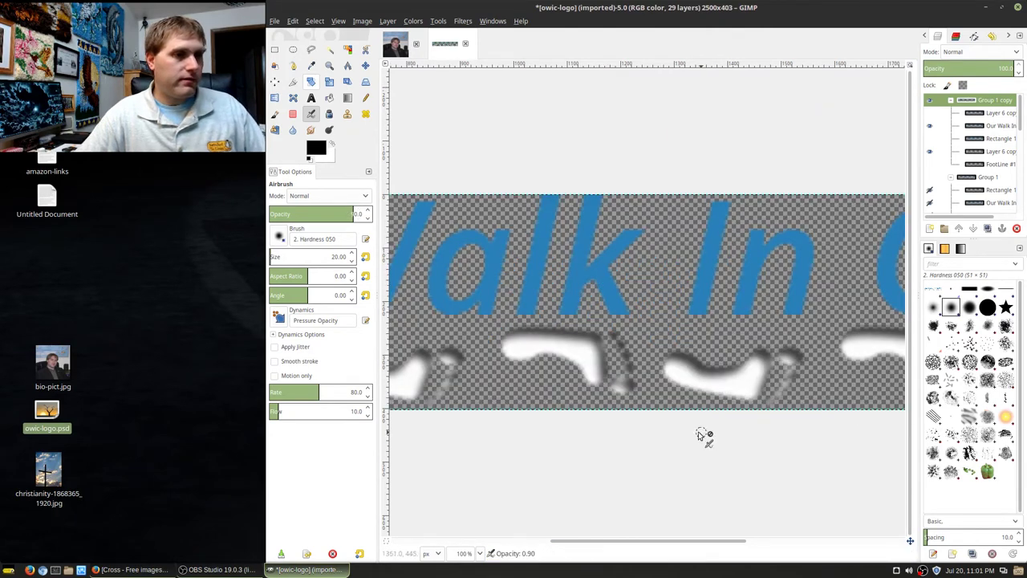
{"action": "scroll", "coordinate": [669, 378], "scroll_direction": "down", "scroll_amount": 4}
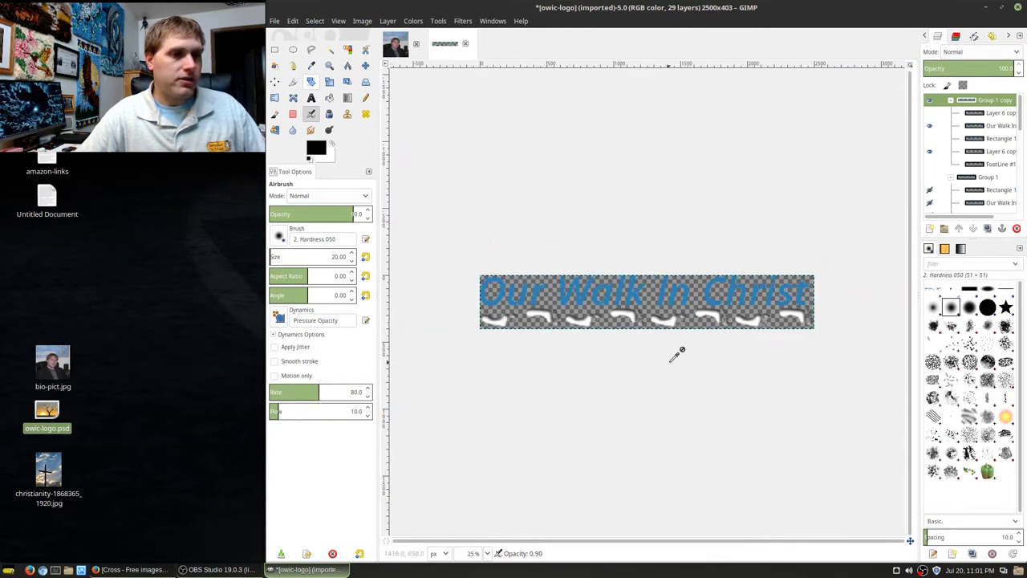
Delete the Group 1 and Logo 1 layer groups from the owic-logo image
{"action": "scroll", "coordinate": [674, 356], "scroll_direction": "up", "scroll_amount": 2}
{"action": "scroll", "coordinate": [678, 355], "scroll_direction": "down", "scroll_amount": 1}
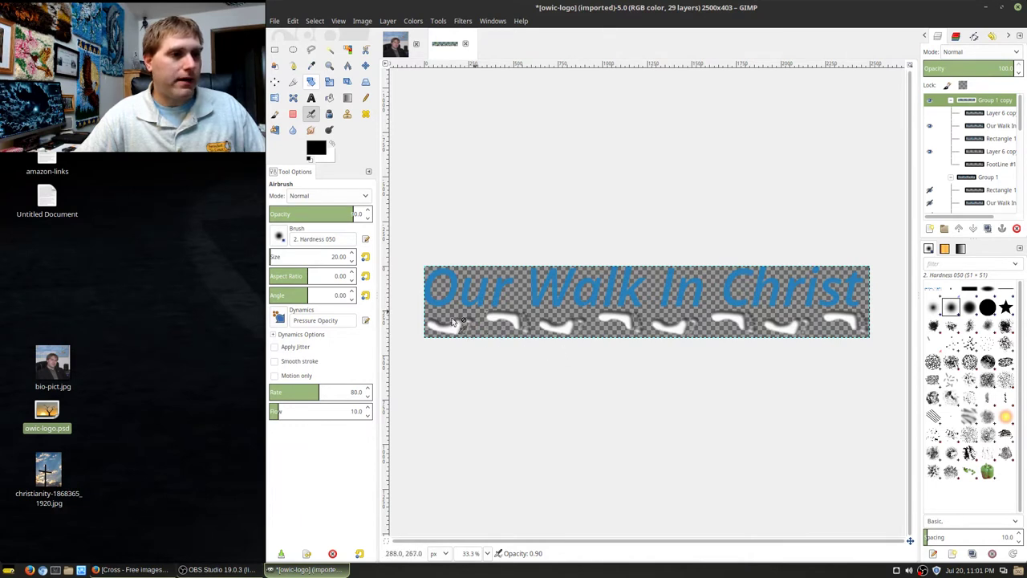
{"action": "left_click", "coordinate": [995, 178]}
{"action": "right_click", "coordinate": [993, 178]}
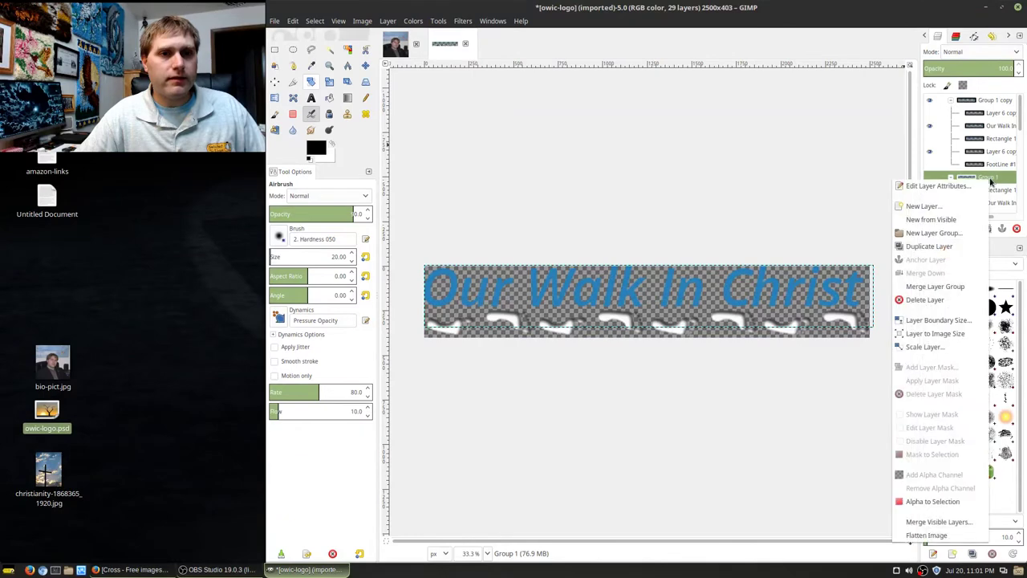
{"action": "left_click", "coordinate": [923, 300]}
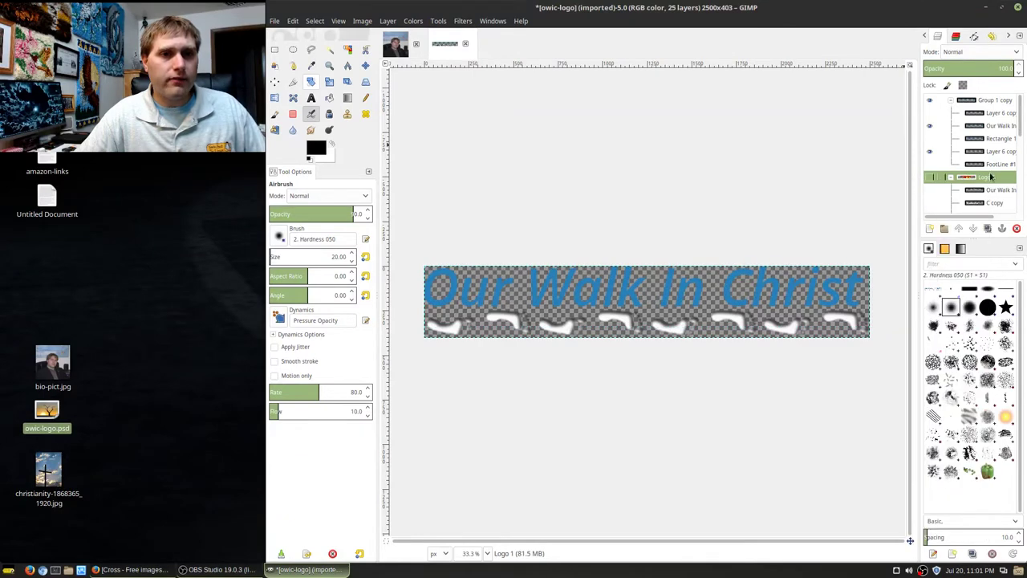
{"action": "right_click", "coordinate": [991, 177]}
{"action": "left_click", "coordinate": [929, 294]}
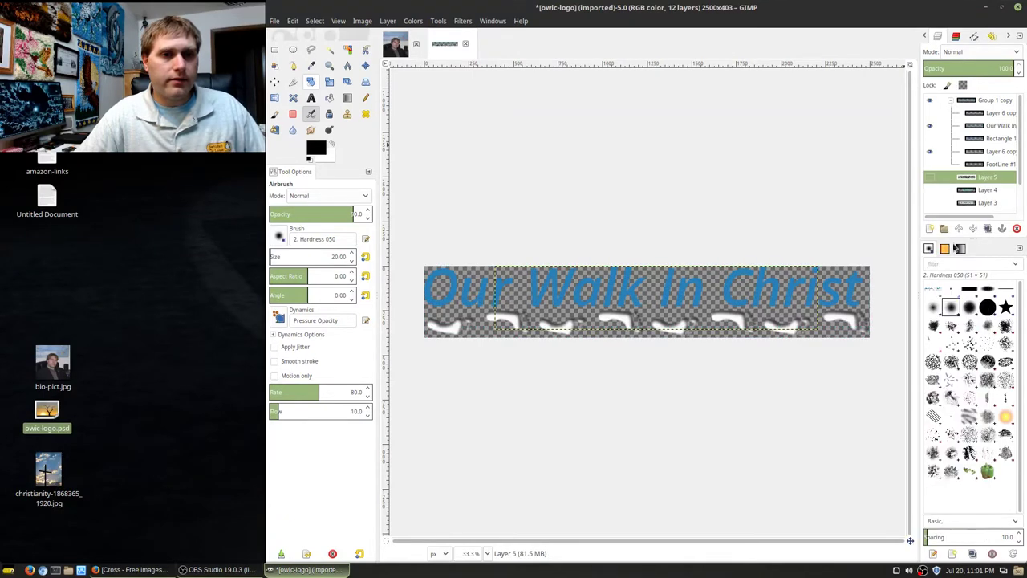
Delete the Layer 5 and Layer 4 layers from the logo image
{"action": "right_click", "coordinate": [990, 186]}
{"action": "left_click", "coordinate": [922, 291]}
{"action": "right_click", "coordinate": [979, 186]}
{"action": "left_click", "coordinate": [931, 292]}
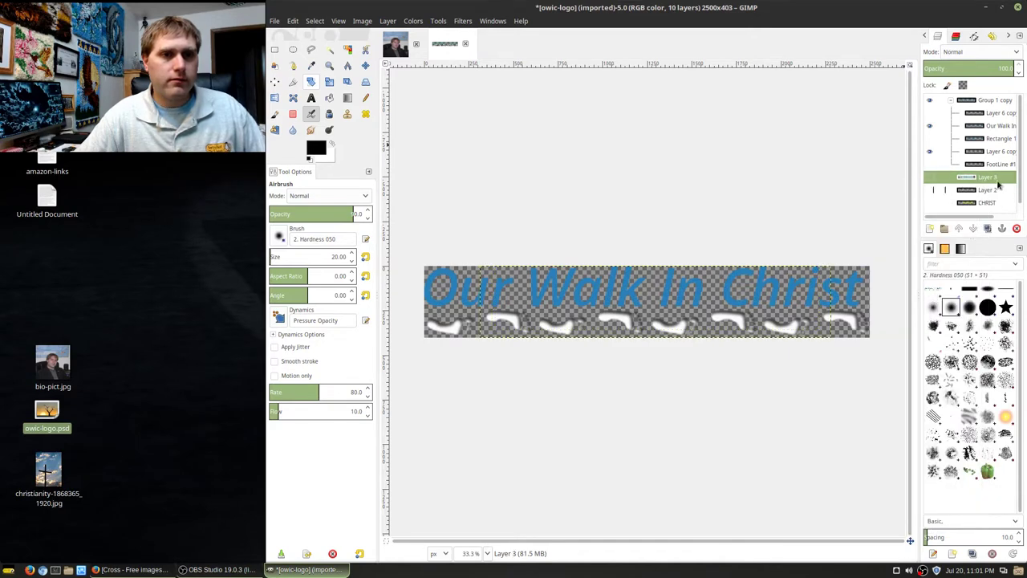
Delete the CHRIST and Layer 2 layers from the logo image
{"action": "left_click", "coordinate": [985, 203]}
{"action": "right_click", "coordinate": [985, 203]}
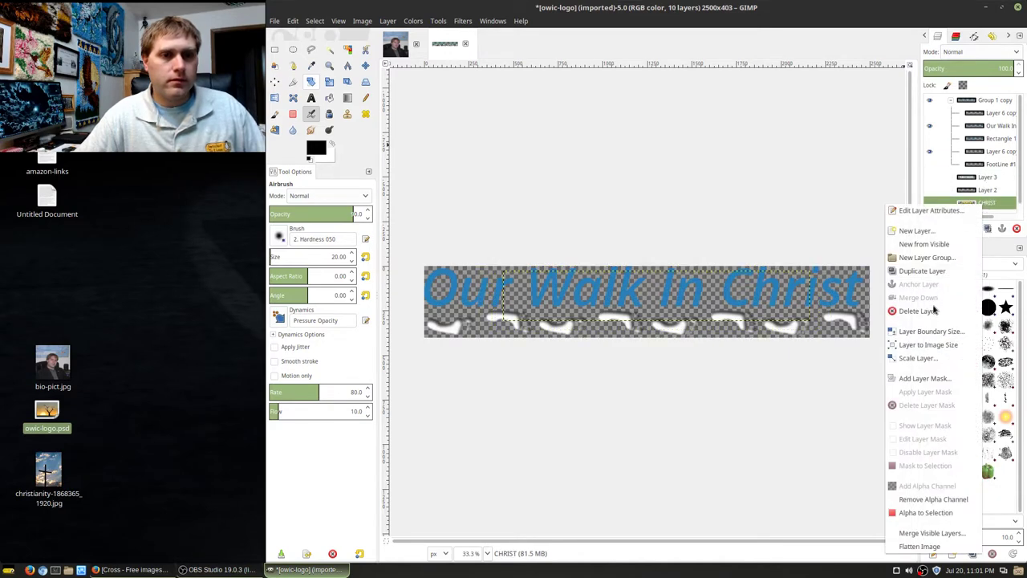
{"action": "left_click", "coordinate": [930, 311]}
{"action": "left_click", "coordinate": [979, 194]}
{"action": "right_click", "coordinate": [979, 195]}
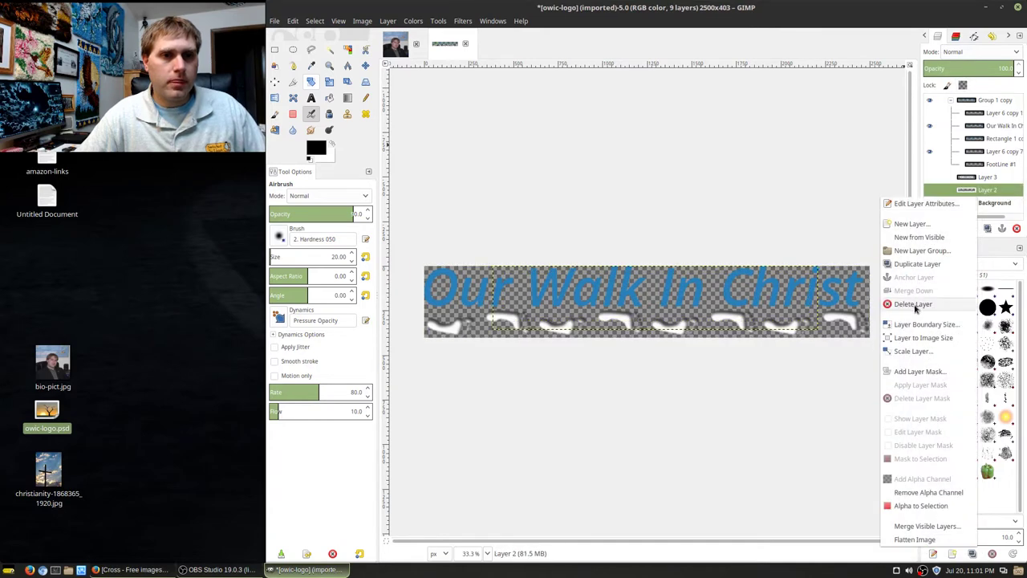
{"action": "left_click", "coordinate": [931, 305]}
Delete the Background layer and Layer 3 so only the Group 1 copy group remains
{"action": "right_click", "coordinate": [986, 190]}
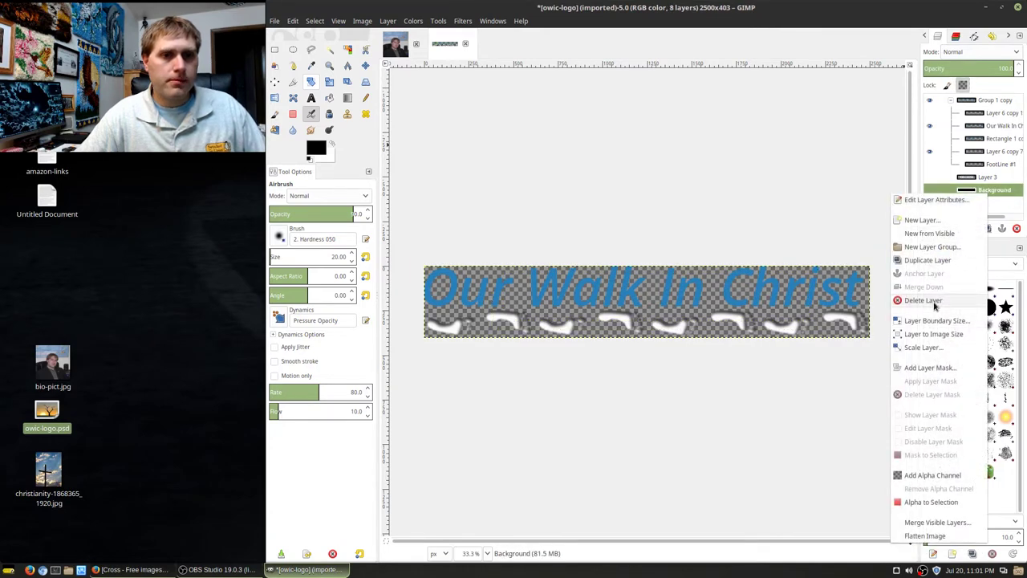
{"action": "left_click", "coordinate": [930, 298]}
{"action": "right_click", "coordinate": [986, 192]}
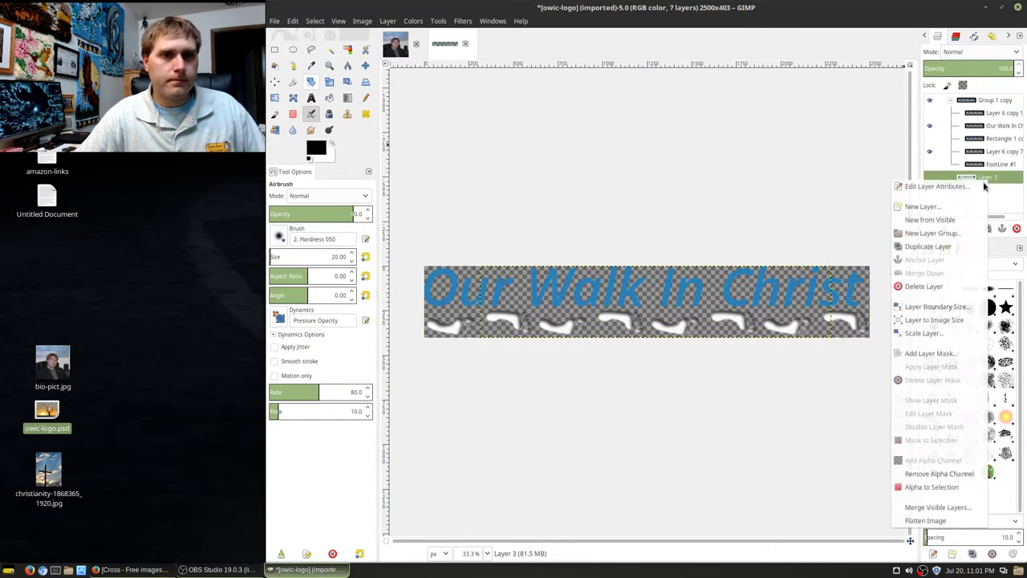
{"action": "left_click", "coordinate": [925, 290]}
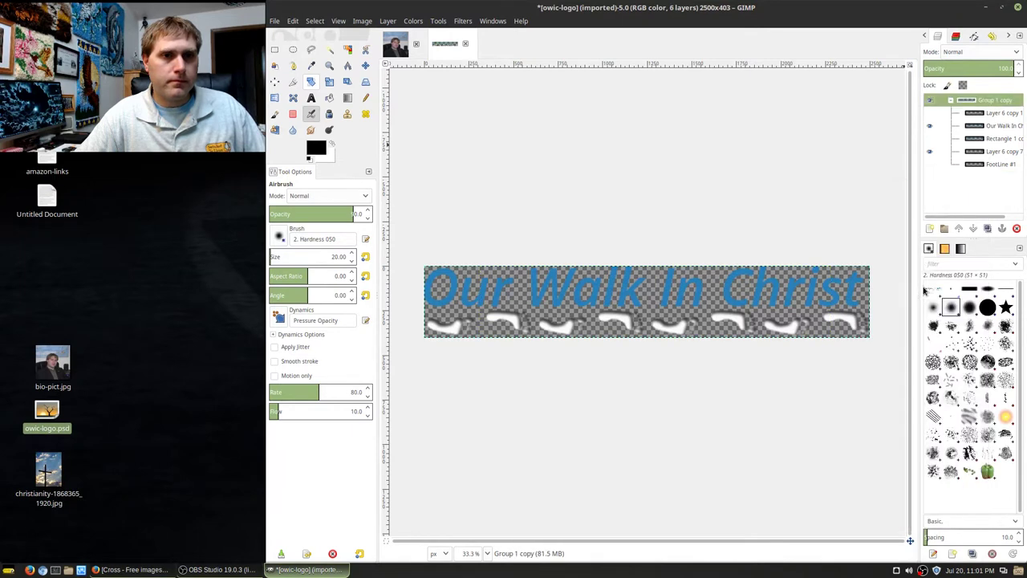
Delete the hidden Rectangle 1 copy #1 and Layer 6 copy 14 layers inside the Group 1 copy group
{"action": "left_click", "coordinate": [974, 140]}
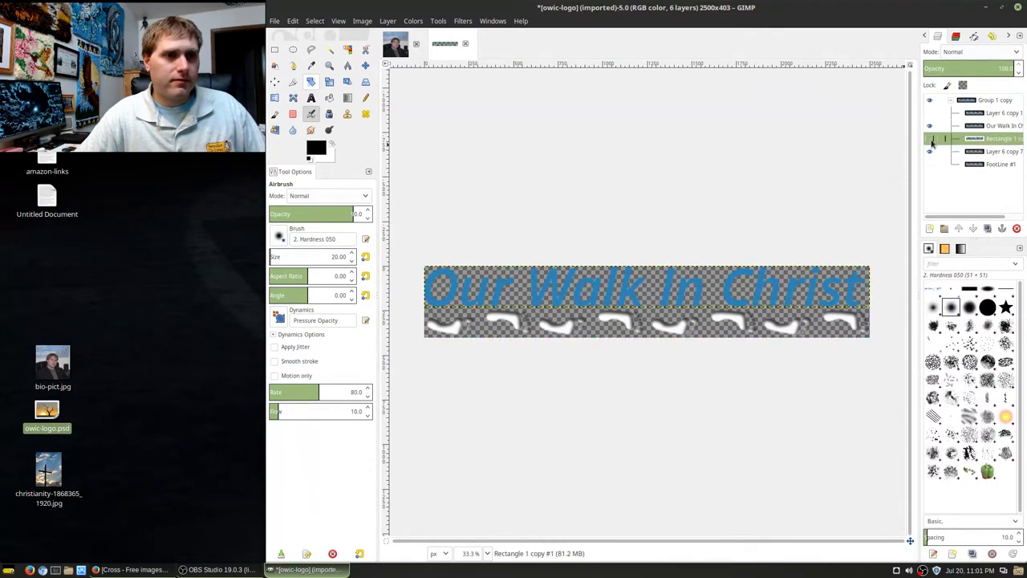
{"action": "right_click", "coordinate": [1000, 142]}
{"action": "left_click", "coordinate": [935, 243]}
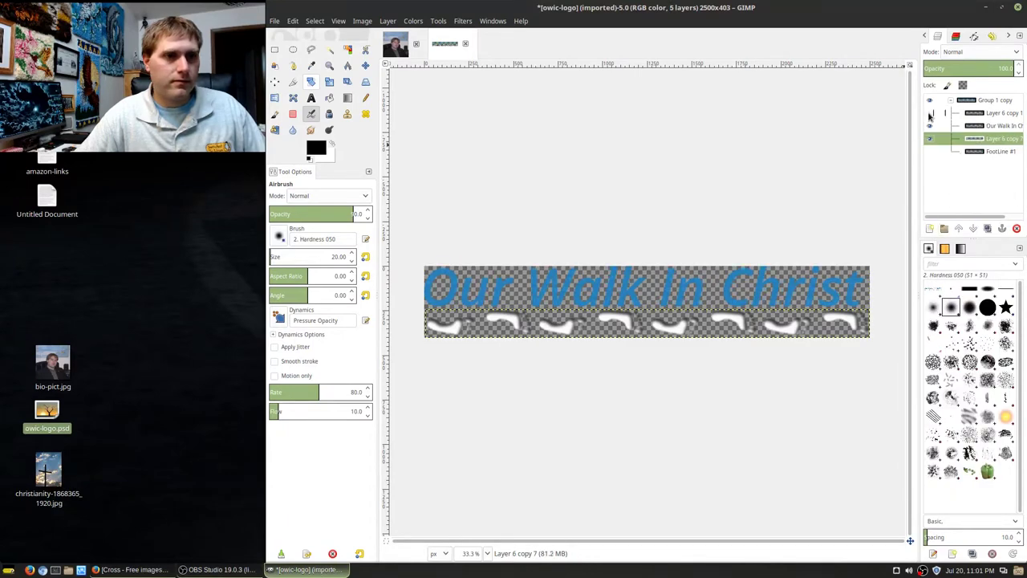
{"action": "left_click", "coordinate": [1000, 117]}
{"action": "right_click", "coordinate": [1000, 114]}
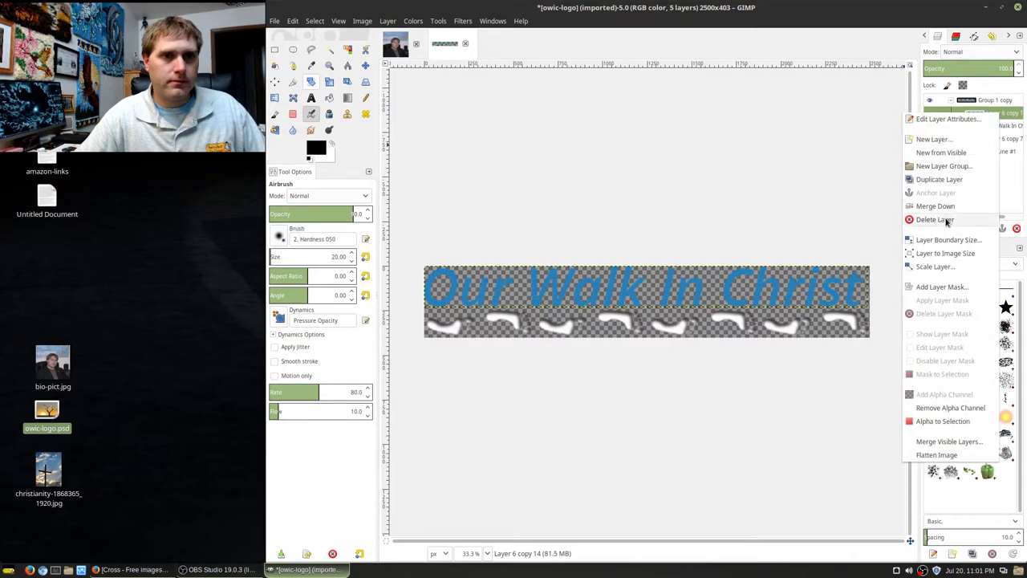
{"action": "left_click", "coordinate": [946, 221]}
Toggle the FootLine #1 layer's visibility to check it, and delete that layer from the Group 1 copy group
{"action": "left_click", "coordinate": [929, 139]}
{"action": "left_click", "coordinate": [929, 140]}
{"action": "left_click", "coordinate": [994, 138]}
{"action": "right_click", "coordinate": [995, 140]}
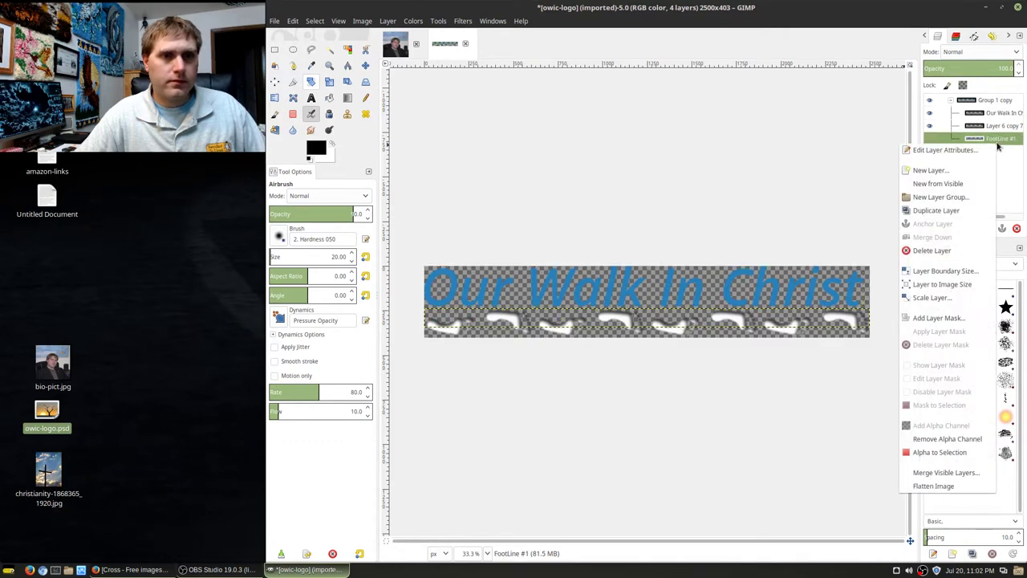
{"action": "left_click", "coordinate": [944, 250]}
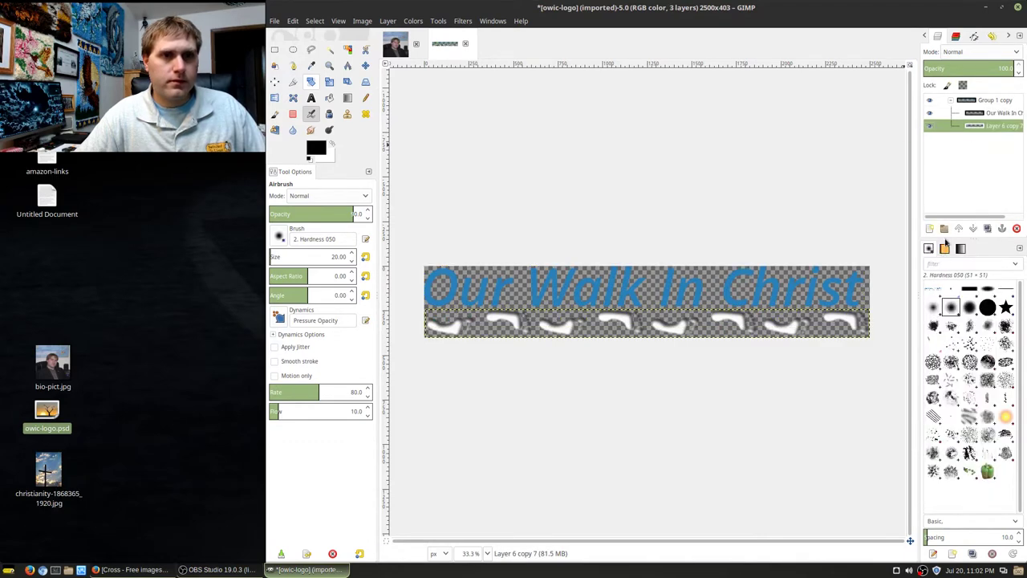
Try to add a bevel of thickness 5 to the Our Walk In Christ #1 layer, working on a copy, and discard the untitled copy
{"action": "left_click", "coordinate": [994, 114]}
{"action": "left_click", "coordinate": [989, 128]}
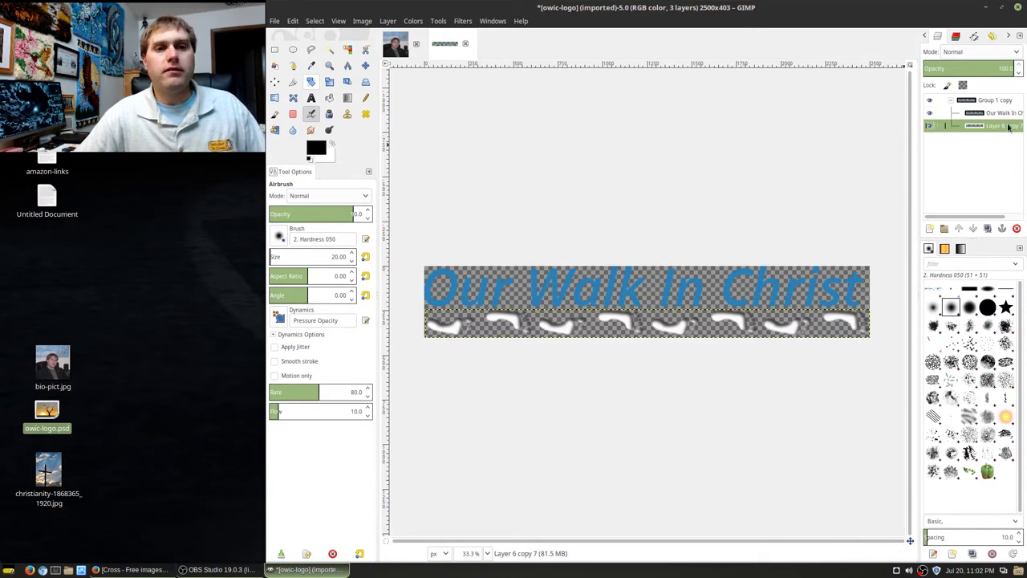
{"action": "left_click", "coordinate": [1007, 114]}
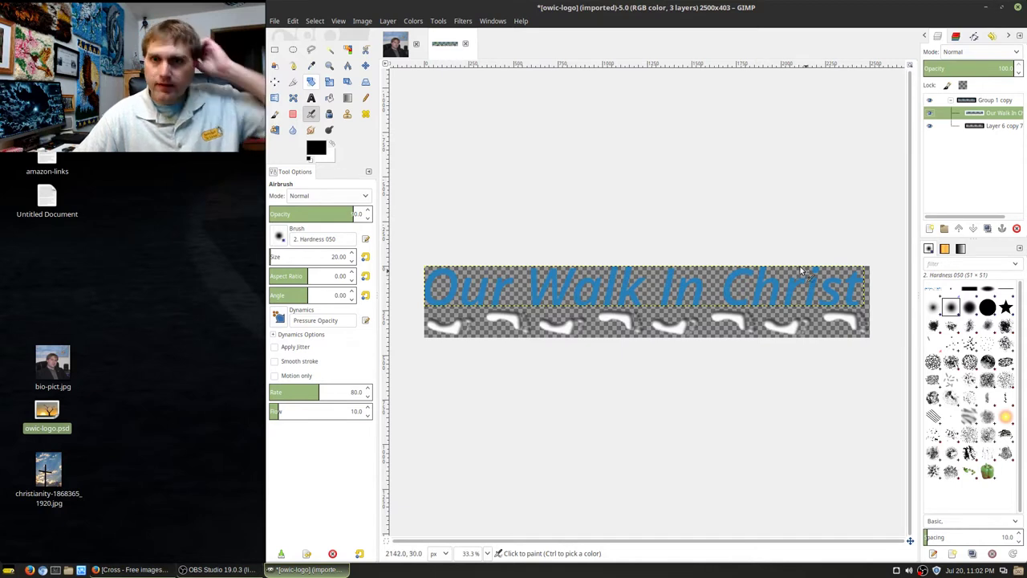
{"action": "left_click", "coordinate": [438, 21]}
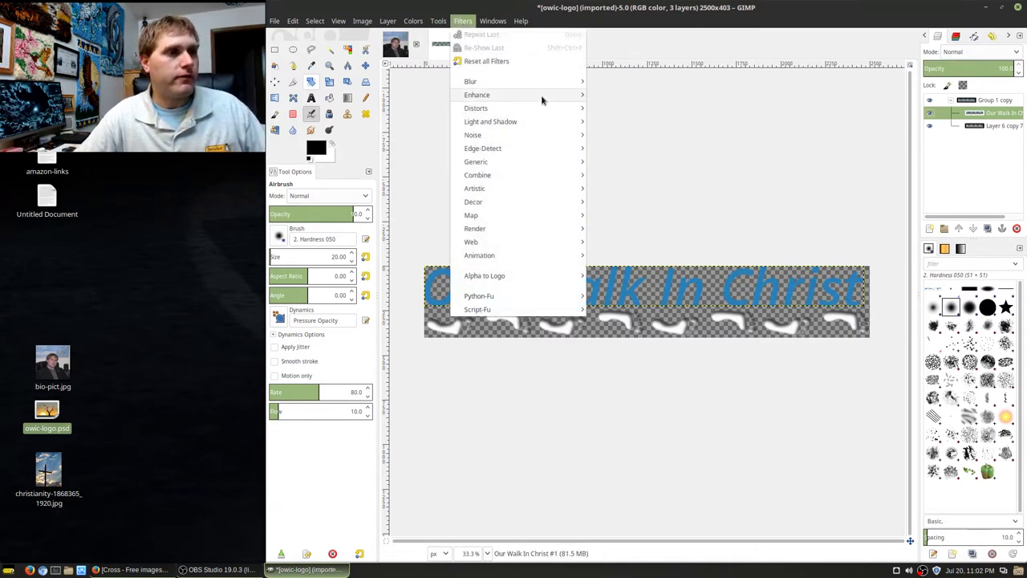
{"action": "mouse_move", "coordinate": [524, 136]}
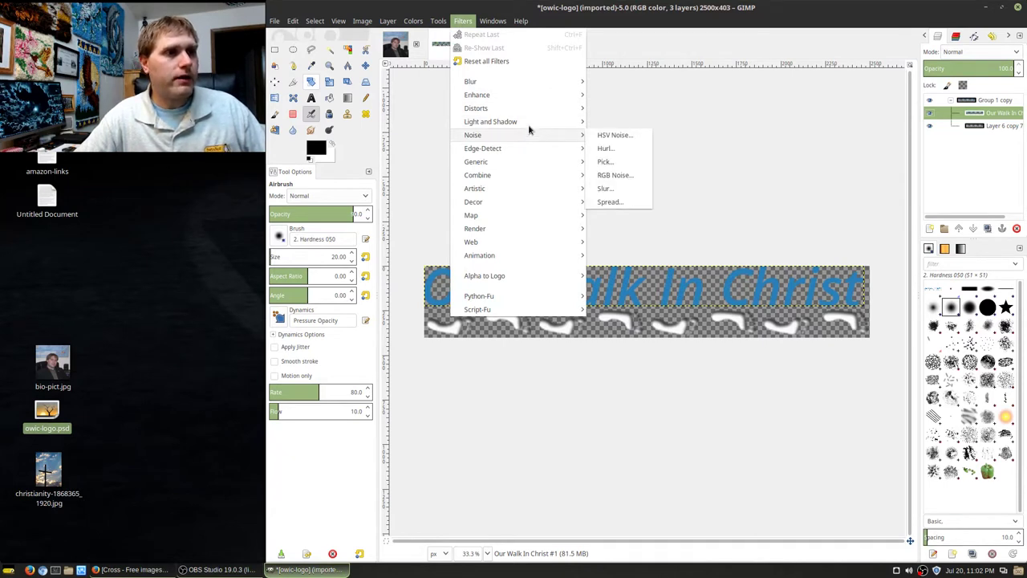
{"action": "mouse_move", "coordinate": [508, 202]}
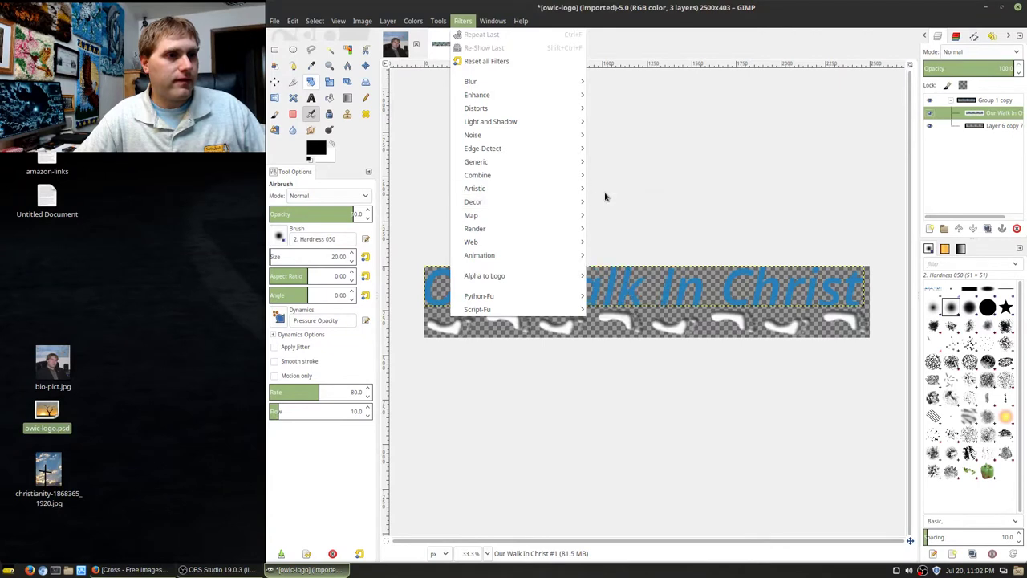
{"action": "left_click", "coordinate": [618, 201]}
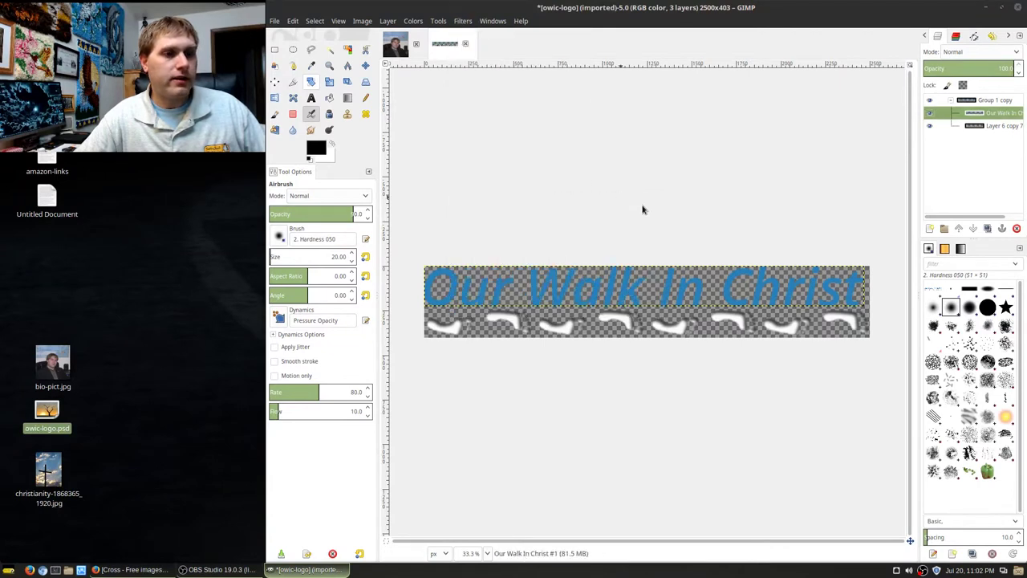
{"action": "left_click_drag", "start_coordinate": [657, 166], "coordinate": [651, 113]}
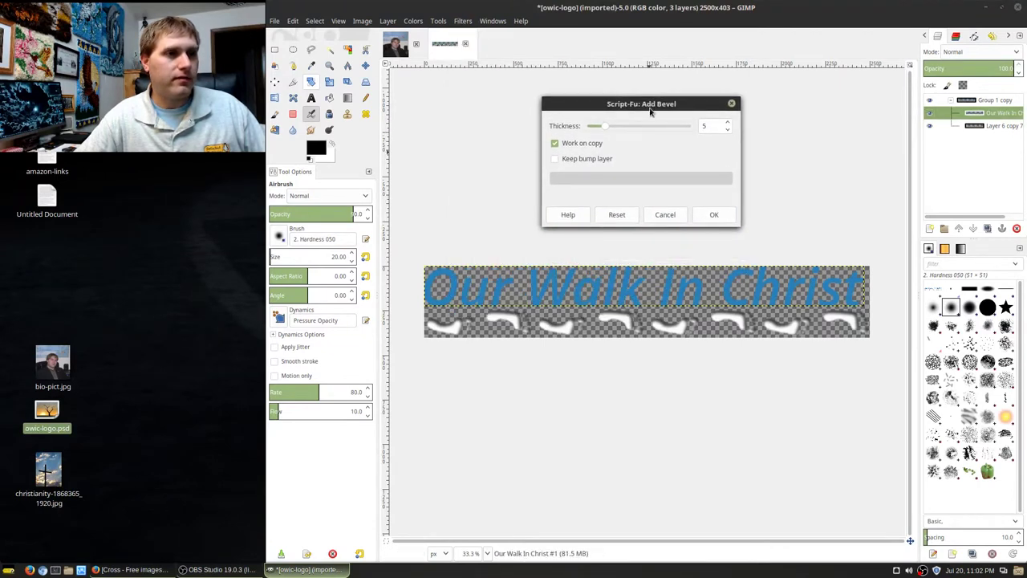
{"action": "left_click", "coordinate": [554, 144]}
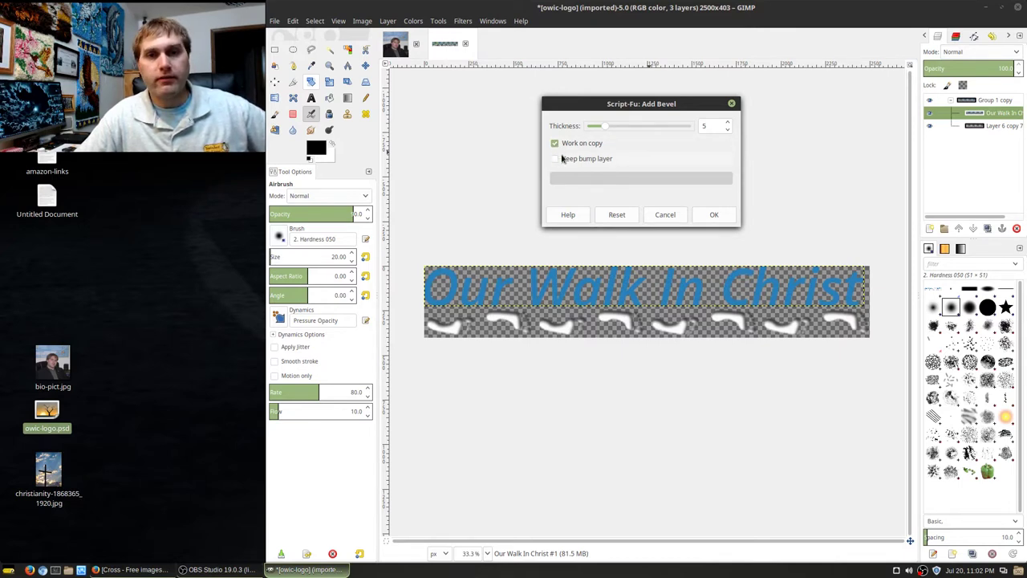
{"action": "left_click", "coordinate": [713, 214]}
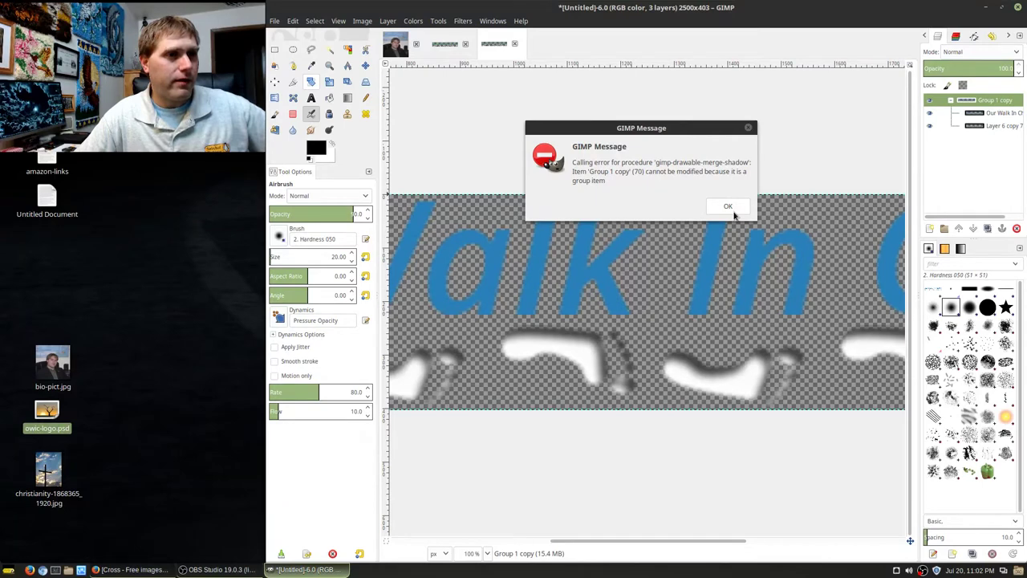
{"action": "left_click", "coordinate": [733, 213]}
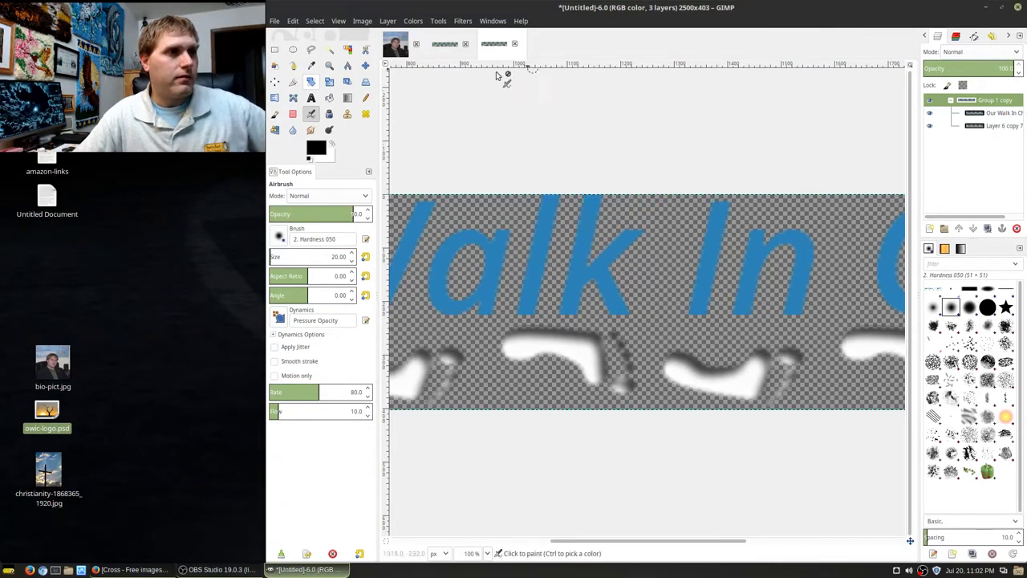
{"action": "left_click", "coordinate": [514, 43]}
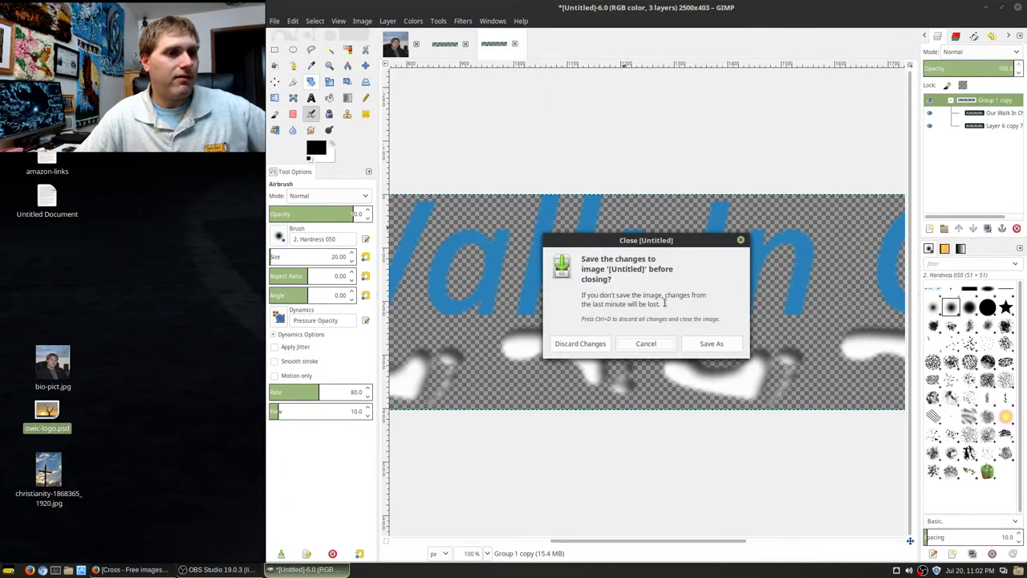
{"action": "left_click", "coordinate": [582, 343]}
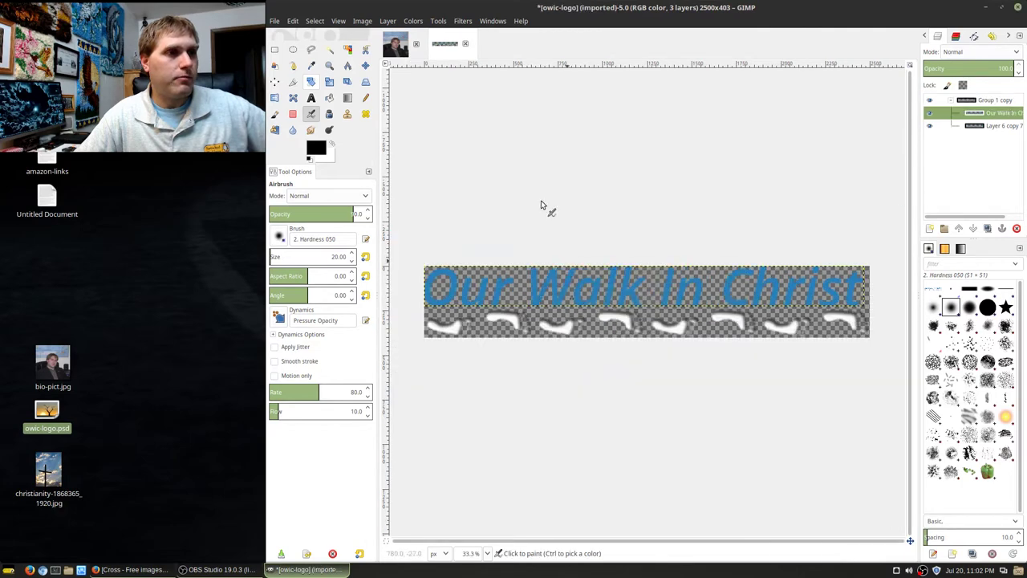
Move the Layer 6 copy 7 and Our Walk In Christ #1 layers out of the Group 1 copy group
{"action": "right_click", "coordinate": [1000, 115]}
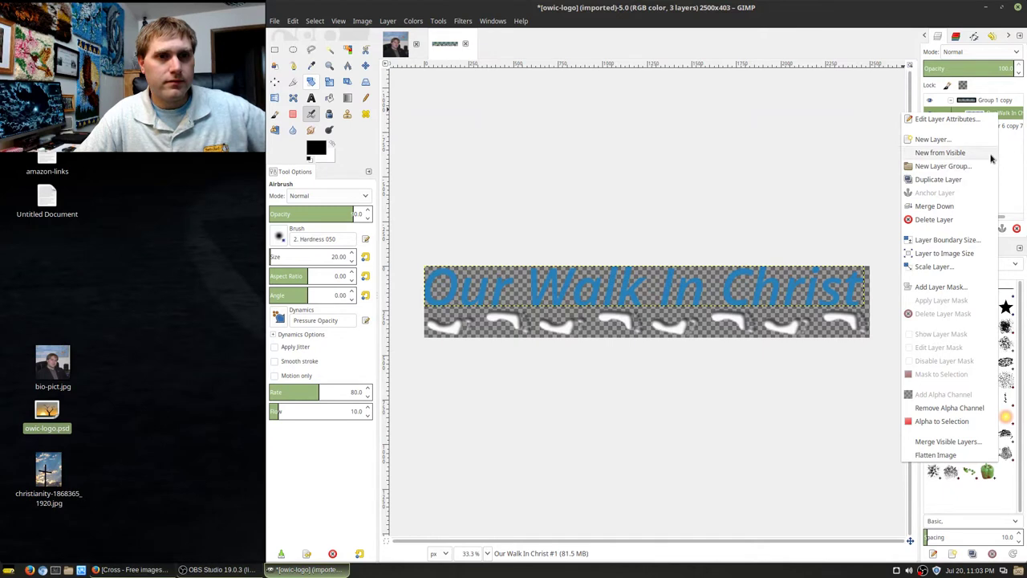
{"action": "left_click", "coordinate": [982, 103]}
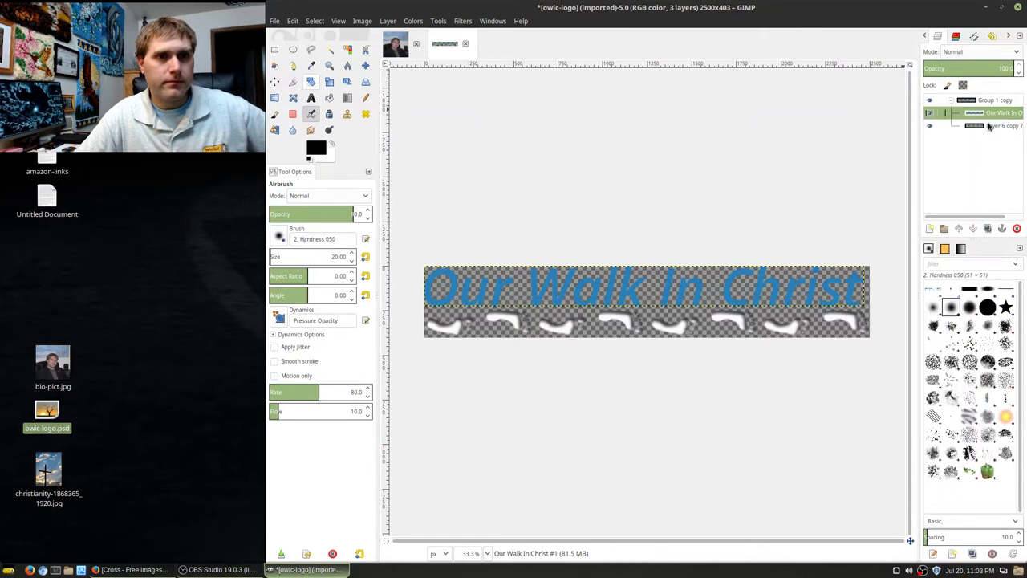
{"action": "left_click", "coordinate": [988, 125]}
{"action": "left_click_drag", "start_coordinate": [989, 115], "coordinate": [986, 160]}
Delete the emptied Group 1 copy group and toggle the visibility of Layer 6 copy 7 to check its content
{"action": "left_click", "coordinate": [991, 102]}
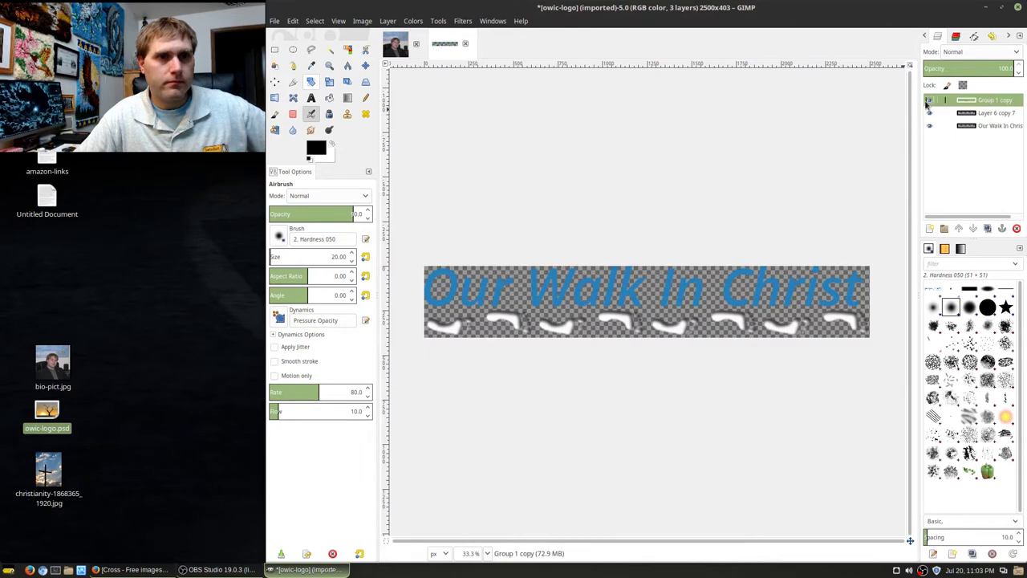
{"action": "right_click", "coordinate": [996, 102]}
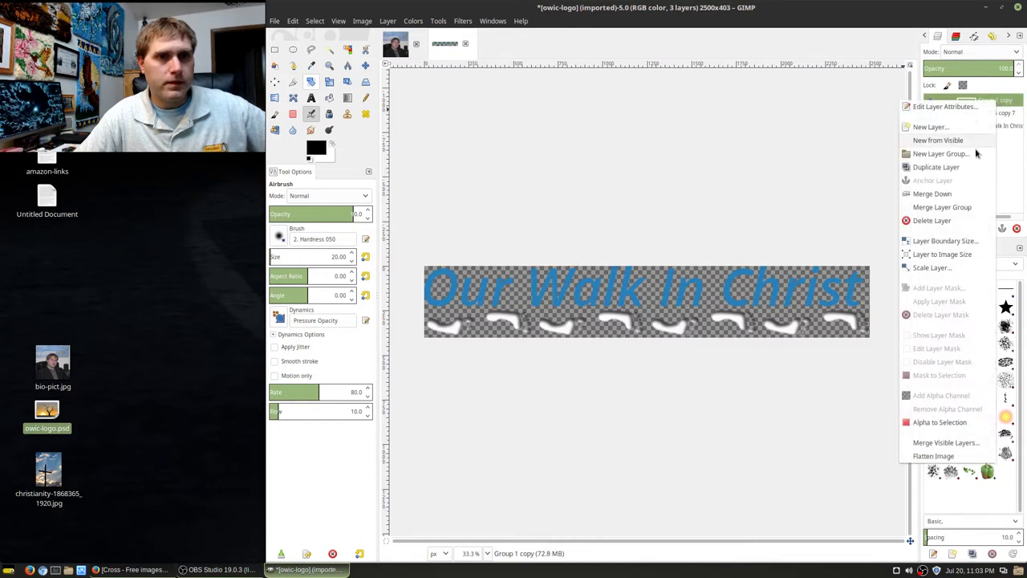
{"action": "left_click", "coordinate": [932, 220]}
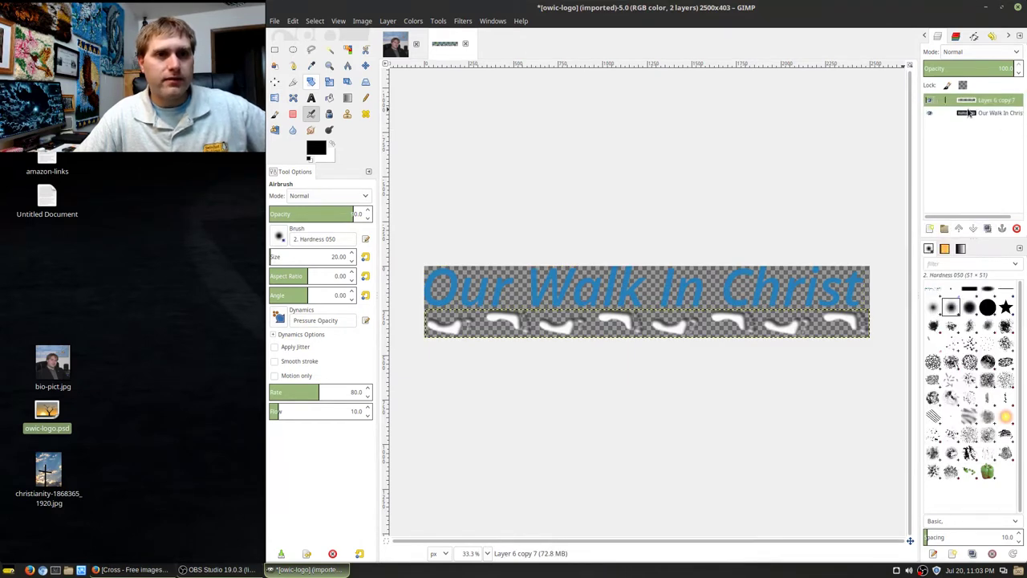
{"action": "left_click", "coordinate": [929, 100]}
{"action": "left_click", "coordinate": [929, 100]}
Try to add a bevel of thickness 5 to the Our Walk In Christ #1 layer, working on a copy
{"action": "left_click", "coordinate": [972, 114]}
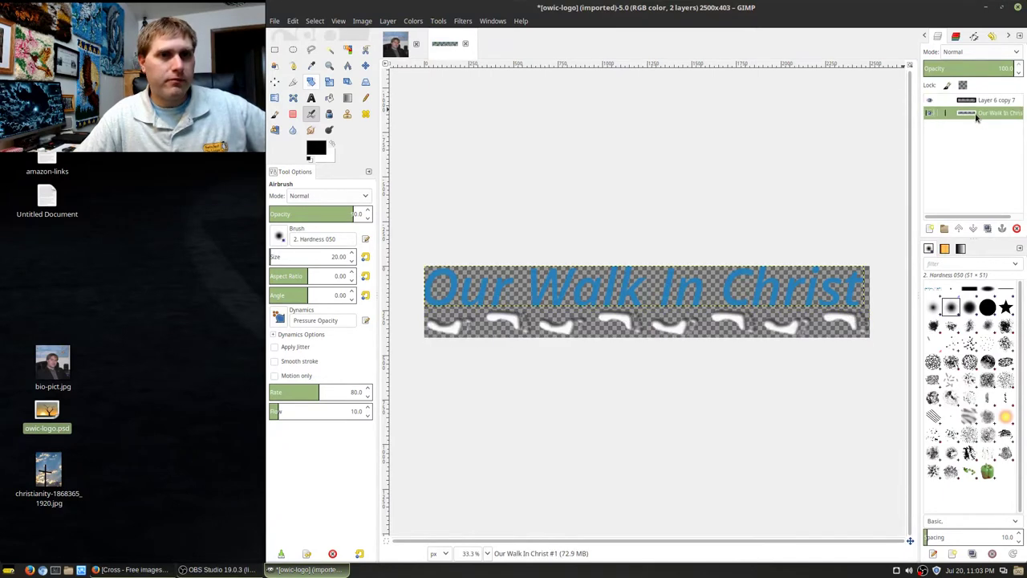
{"action": "left_click", "coordinate": [438, 21]}
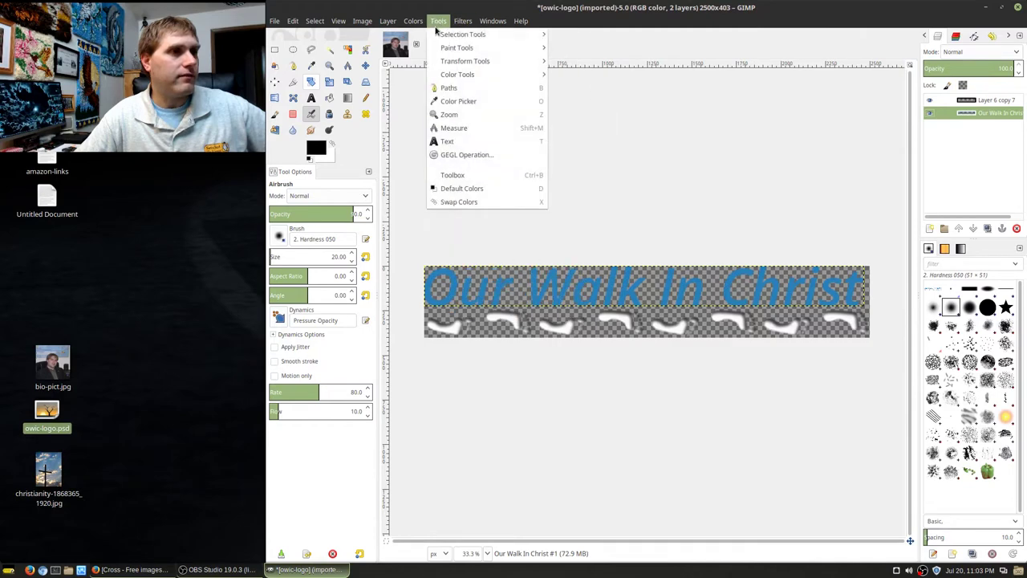
{"action": "left_click", "coordinate": [465, 21]}
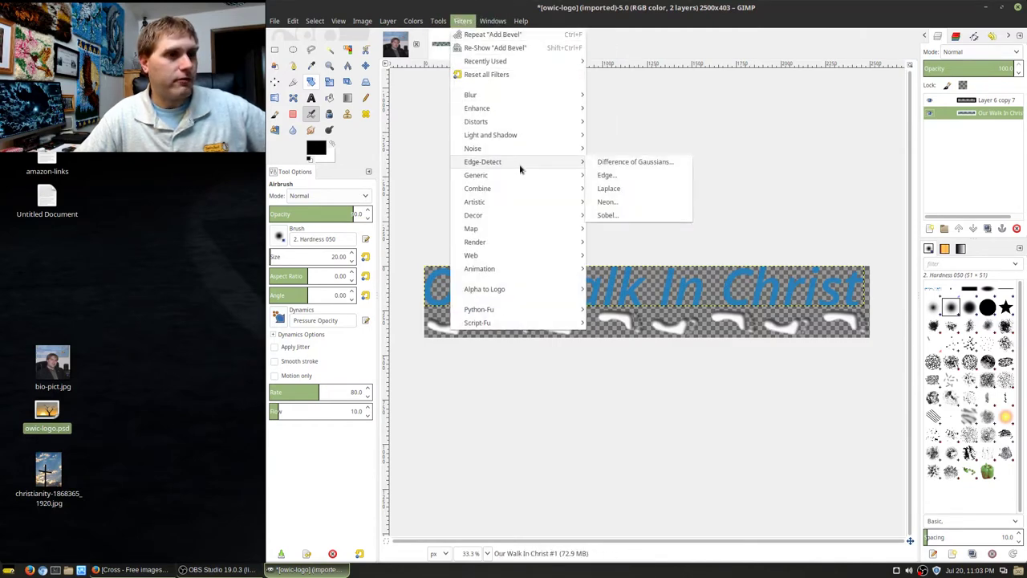
{"action": "mouse_move", "coordinate": [514, 214]}
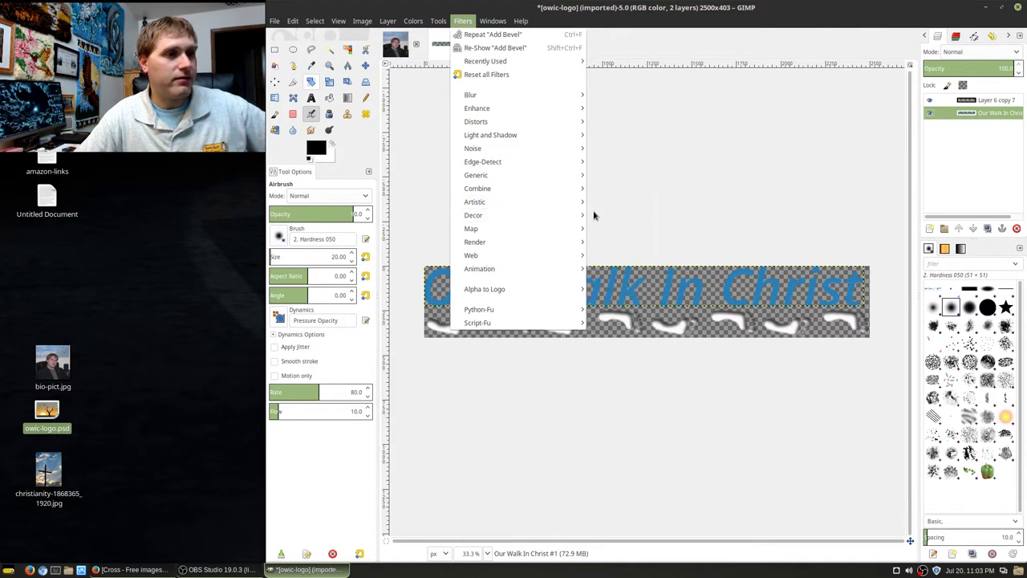
{"action": "mouse_move", "coordinate": [572, 217]}
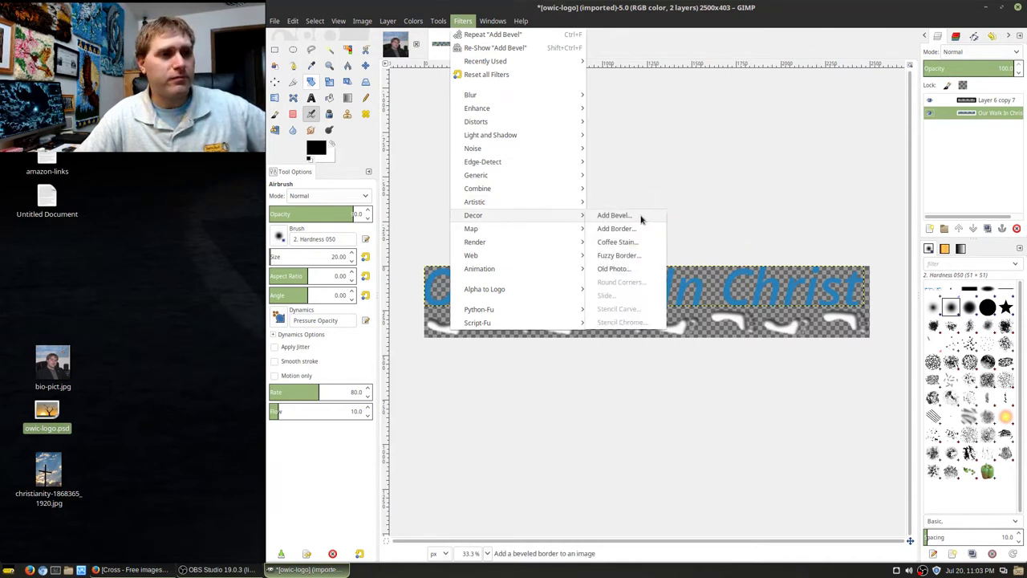
{"action": "left_click", "coordinate": [613, 215]}
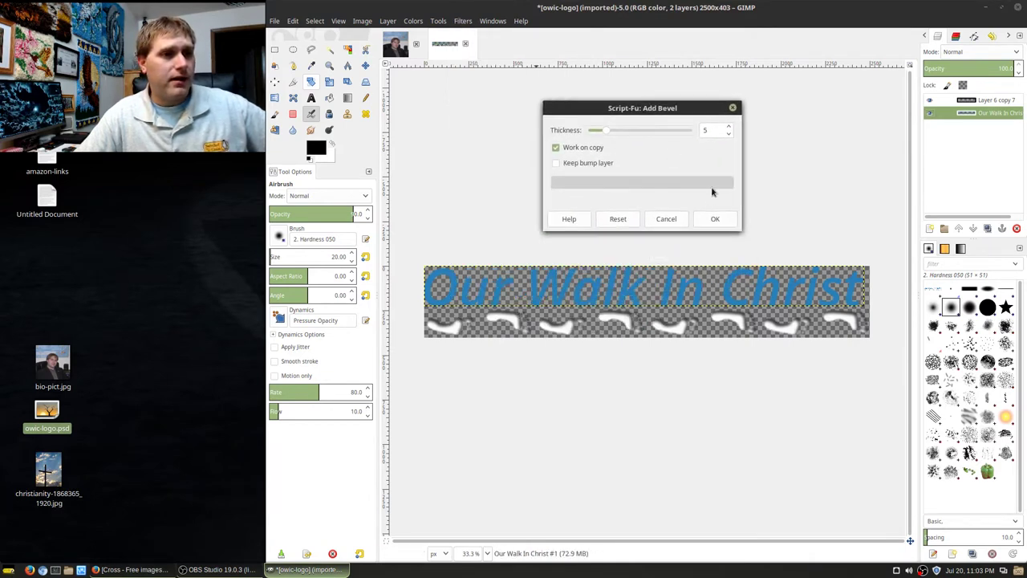
{"action": "left_click", "coordinate": [704, 225]}
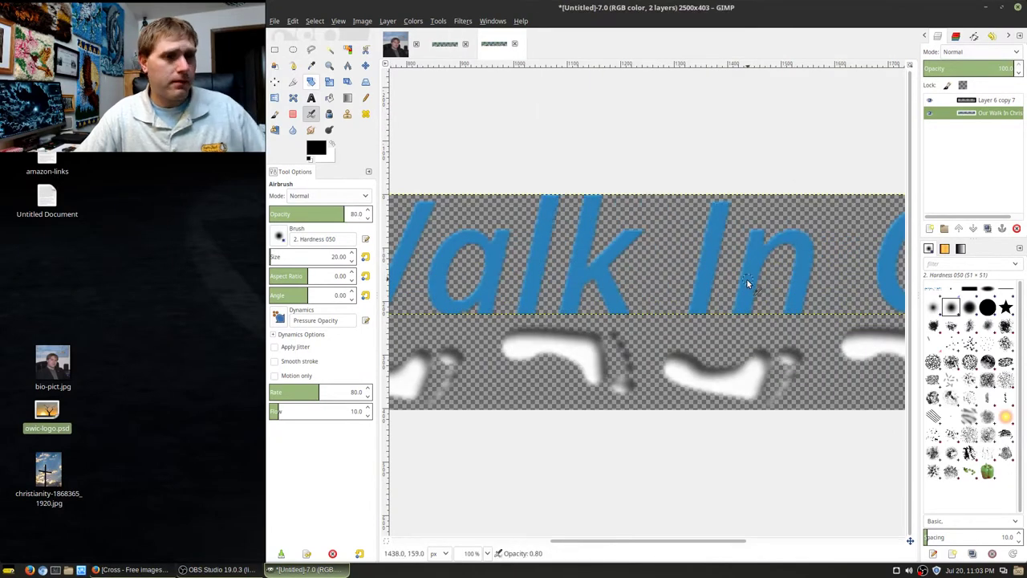
Inspect the beveled lettering up close and close the untitled copy, discarding its changes
{"action": "scroll", "coordinate": [748, 279], "scroll_direction": "down", "scroll_amount": 4}
{"action": "scroll", "coordinate": [552, 273], "scroll_direction": "up", "scroll_amount": 2}
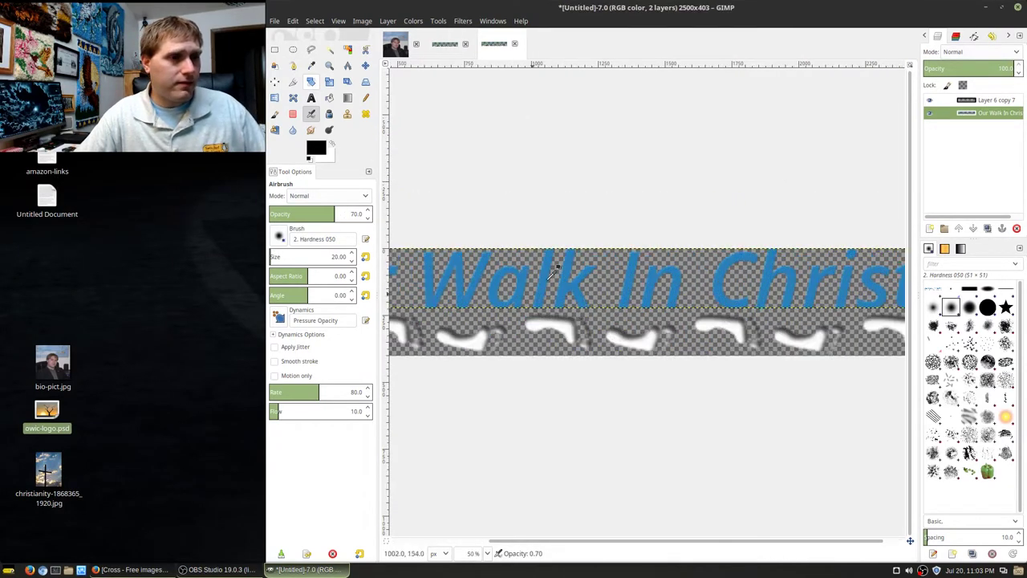
{"action": "scroll", "coordinate": [570, 271], "scroll_direction": "up", "scroll_amount": 2}
{"action": "scroll", "coordinate": [585, 273], "scroll_direction": "down", "scroll_amount": 3}
{"action": "scroll", "coordinate": [639, 206], "scroll_direction": "up", "scroll_amount": 1}
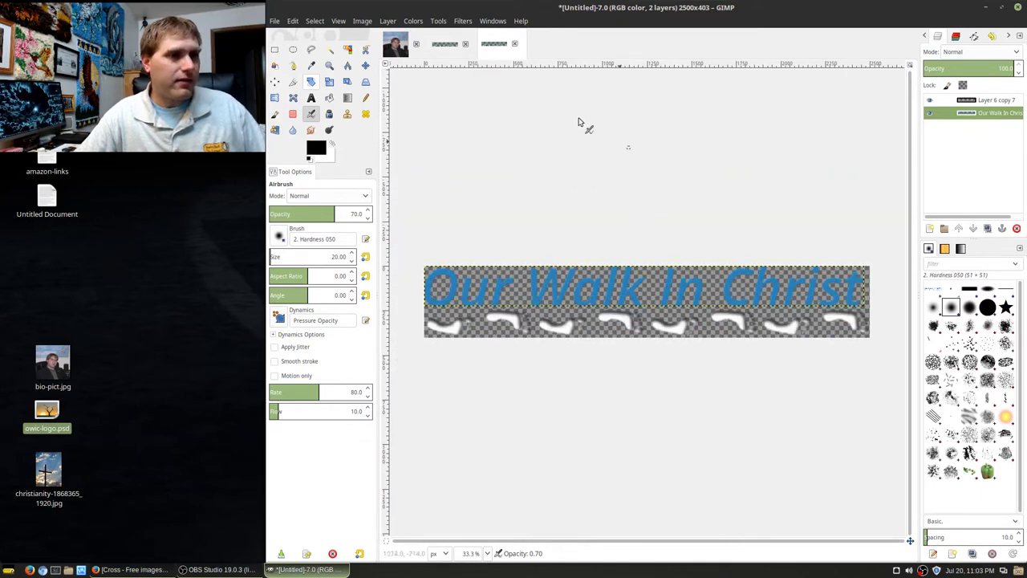
{"action": "left_click", "coordinate": [514, 43]}
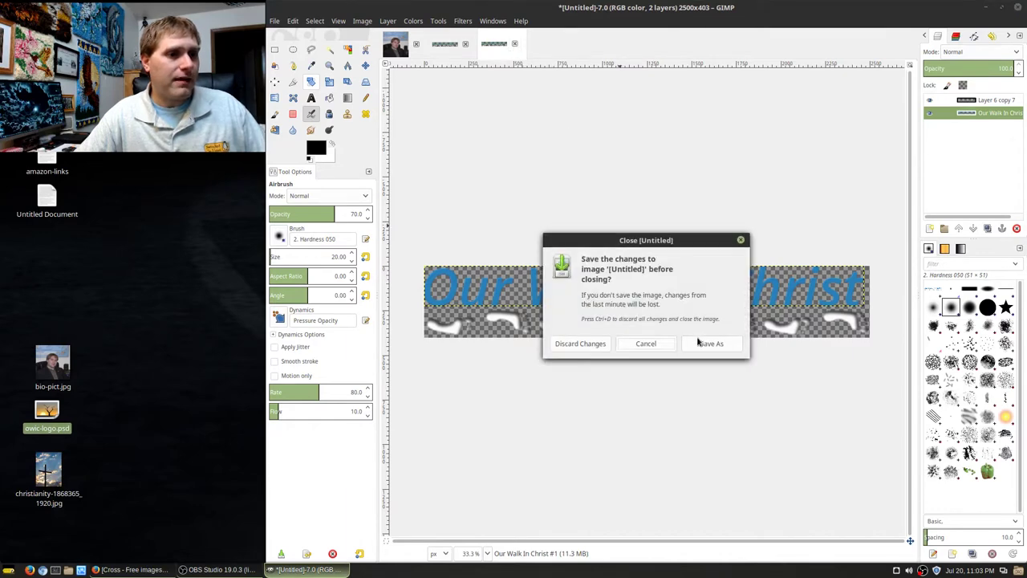
{"action": "left_click", "coordinate": [577, 345]}
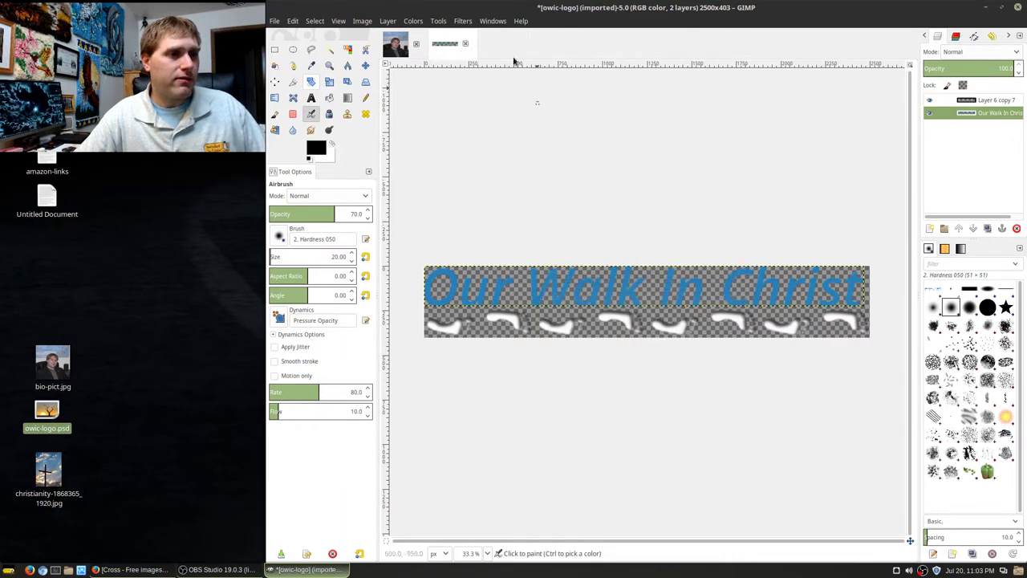
Add a bevel thicker than 5 to the Our Walk In Christ #1 layer, working on a copy, and inspect the lettering
{"action": "left_click", "coordinate": [464, 20]}
{"action": "mouse_move", "coordinate": [555, 215]}
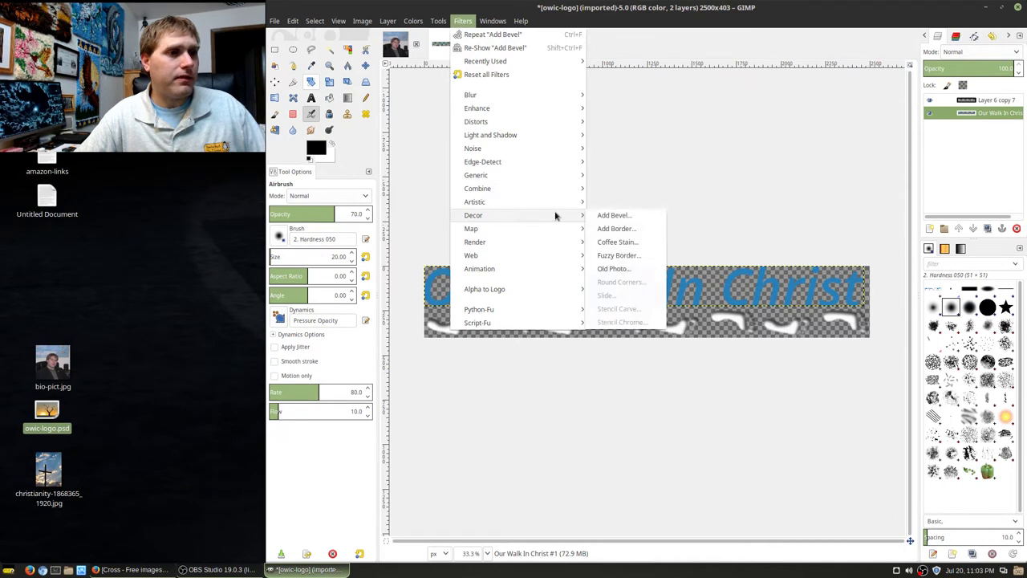
{"action": "left_click", "coordinate": [614, 215]}
{"action": "left_click", "coordinate": [733, 188]}
{"action": "left_click", "coordinate": [733, 187]}
{"action": "left_click", "coordinate": [734, 187]}
{"action": "left_click", "coordinate": [718, 277]}
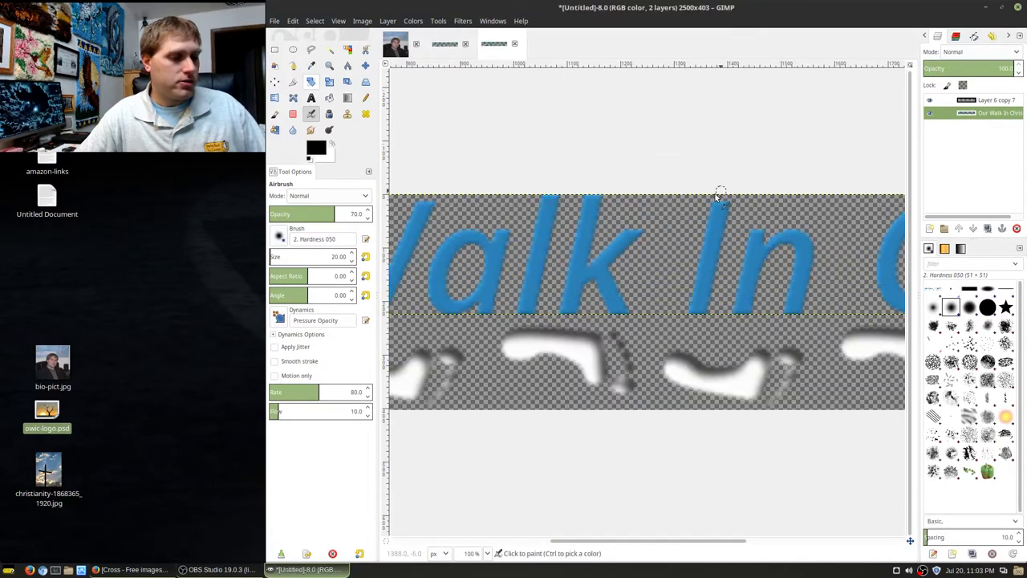
{"action": "scroll", "coordinate": [696, 202], "scroll_direction": "down", "scroll_amount": 4, "text": "ctrl"}
{"action": "scroll", "coordinate": [694, 207], "scroll_direction": "up", "scroll_amount": 6, "text": "ctrl"}
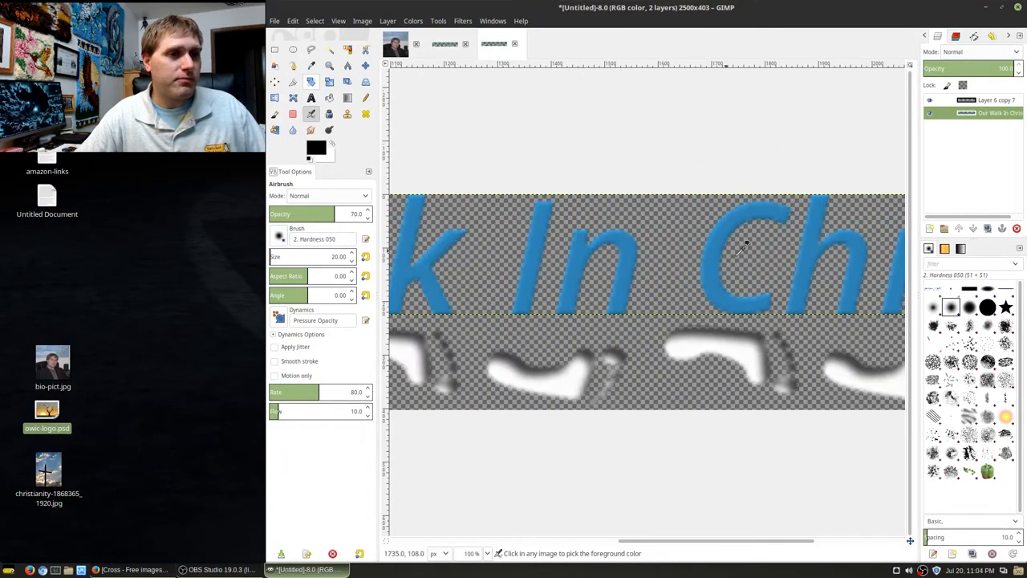
{"action": "scroll", "coordinate": [719, 241], "scroll_direction": "down", "scroll_amount": 4, "text": "ctrl"}
{"action": "scroll", "coordinate": [734, 225], "scroll_direction": "up", "scroll_amount": 1, "text": "ctrl"}
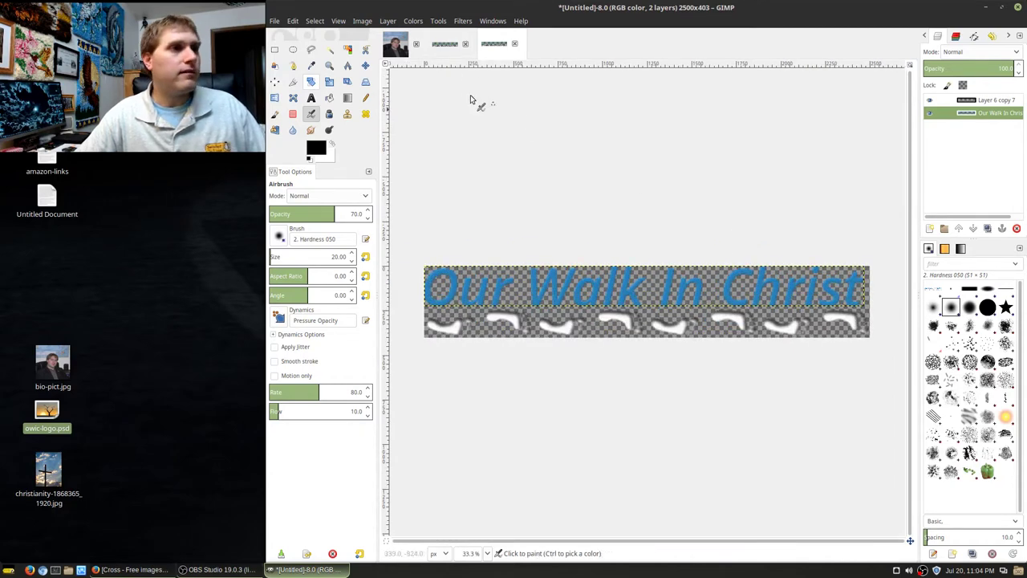
Check the portrait image, return to the beveled copy, and set up a drop shadow for the text layer in white (ffffff)
{"action": "left_click", "coordinate": [401, 45]}
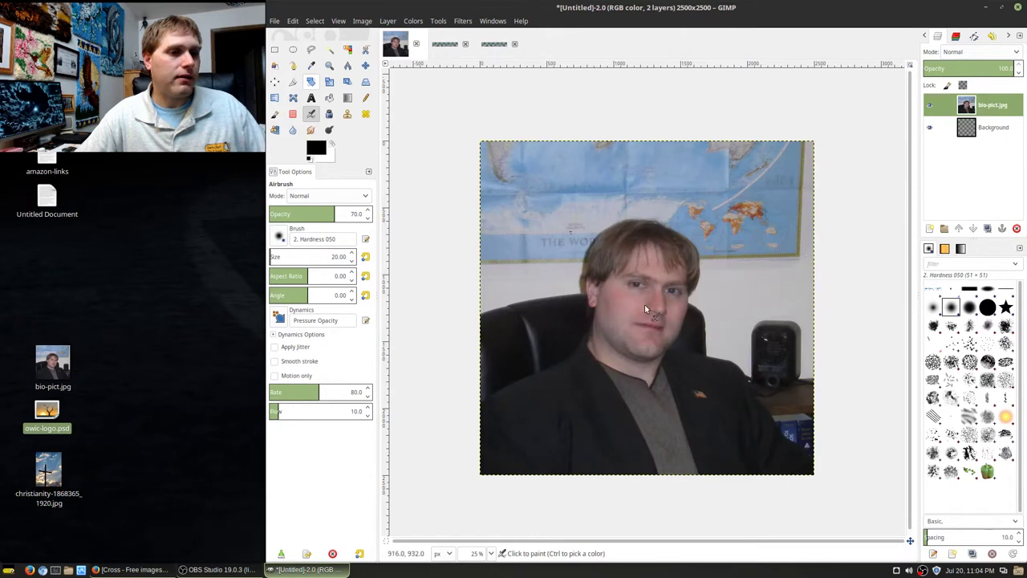
{"action": "left_click", "coordinate": [495, 46]}
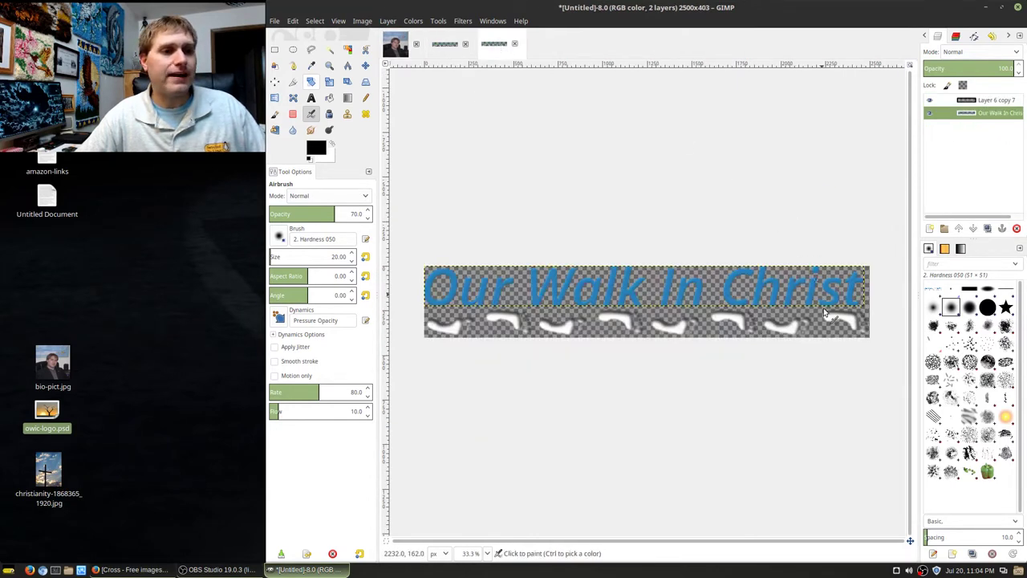
{"action": "left_click", "coordinate": [462, 21]}
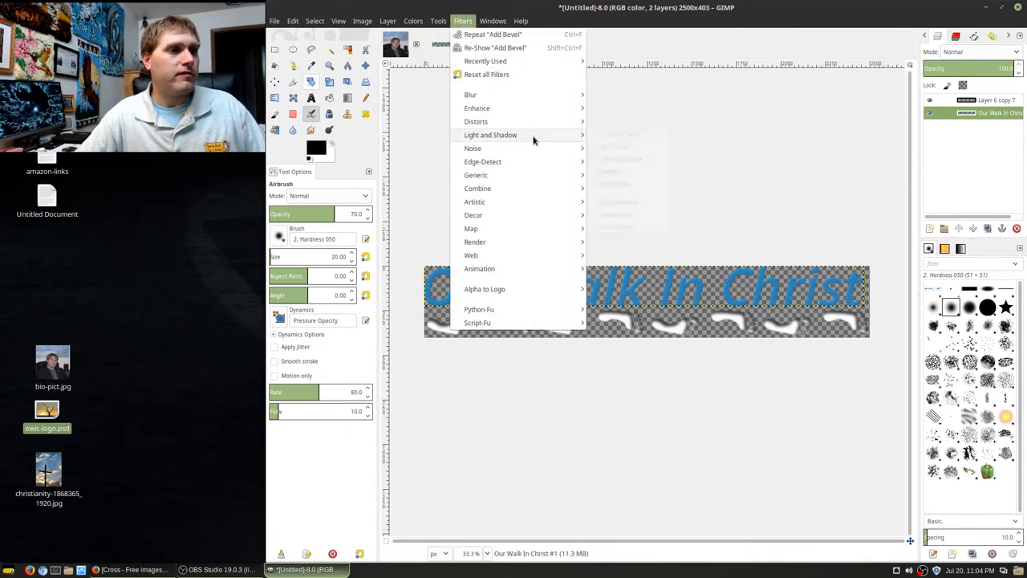
{"action": "mouse_move", "coordinate": [533, 138]}
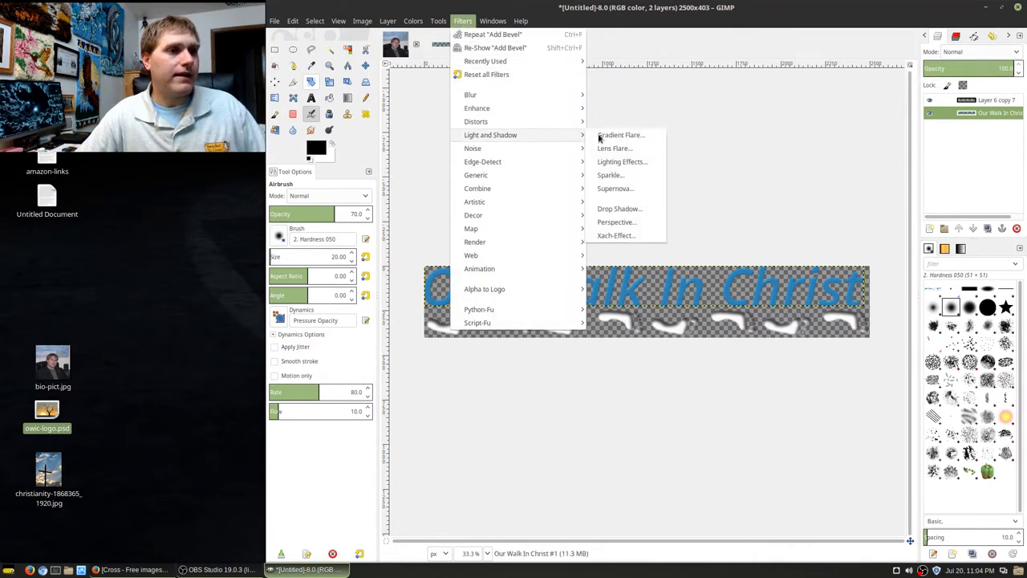
{"action": "left_click", "coordinate": [616, 209]}
{"action": "left_click", "coordinate": [611, 225]}
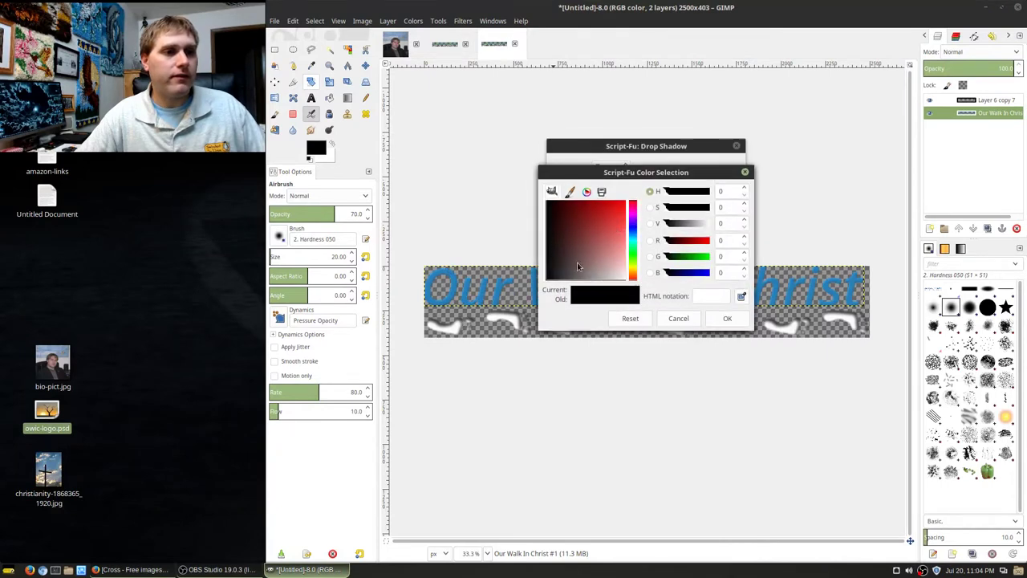
{"action": "left_click_drag", "start_coordinate": [620, 251], "coordinate": [633, 286]}
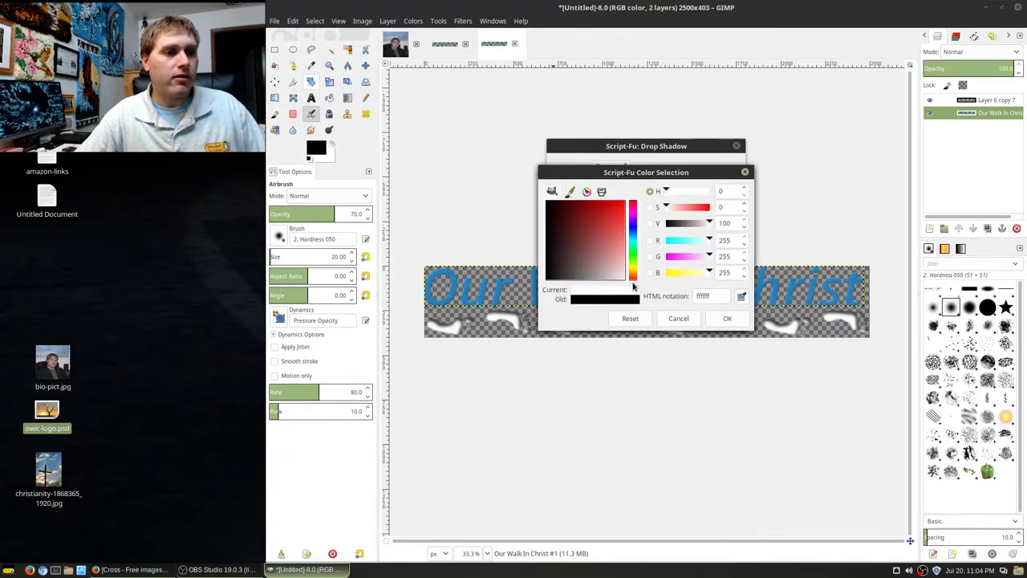
{"action": "left_click", "coordinate": [739, 318]}
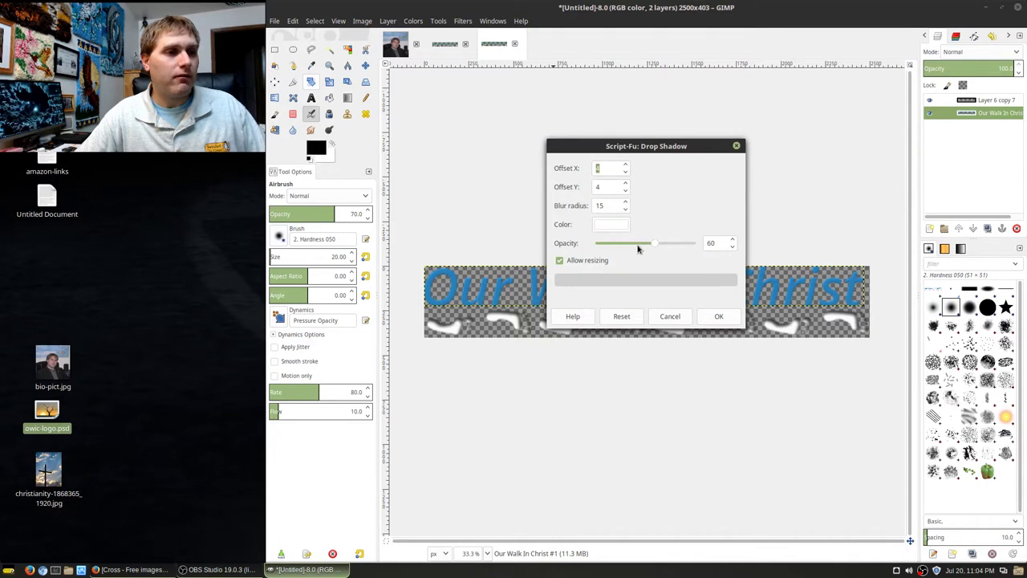
Set the drop shadow's opacity to 75 and apply it with offsets of 4 and a blur radius of 15
{"action": "left_click", "coordinate": [717, 244]}
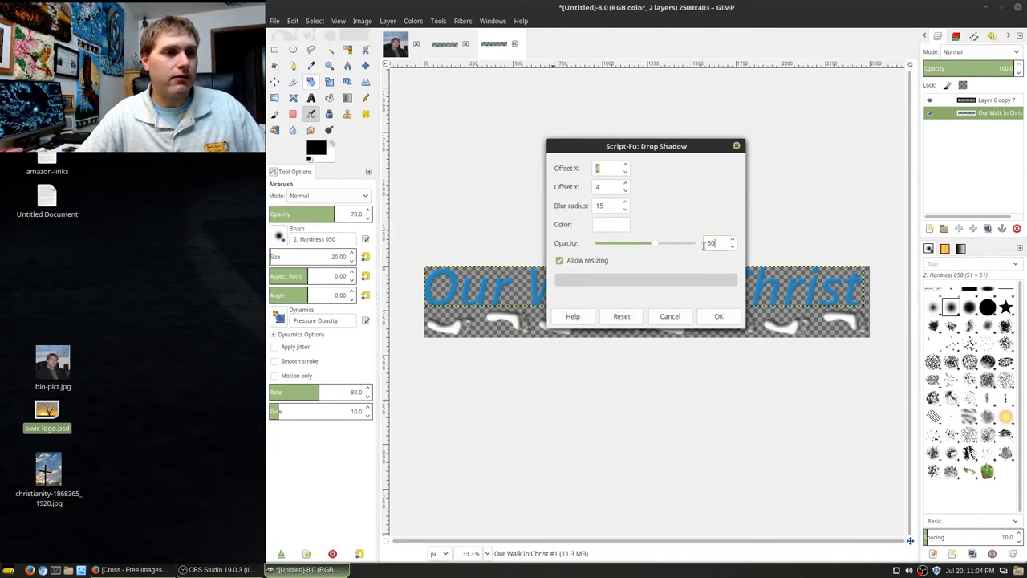
{"action": "type", "text": "745"}
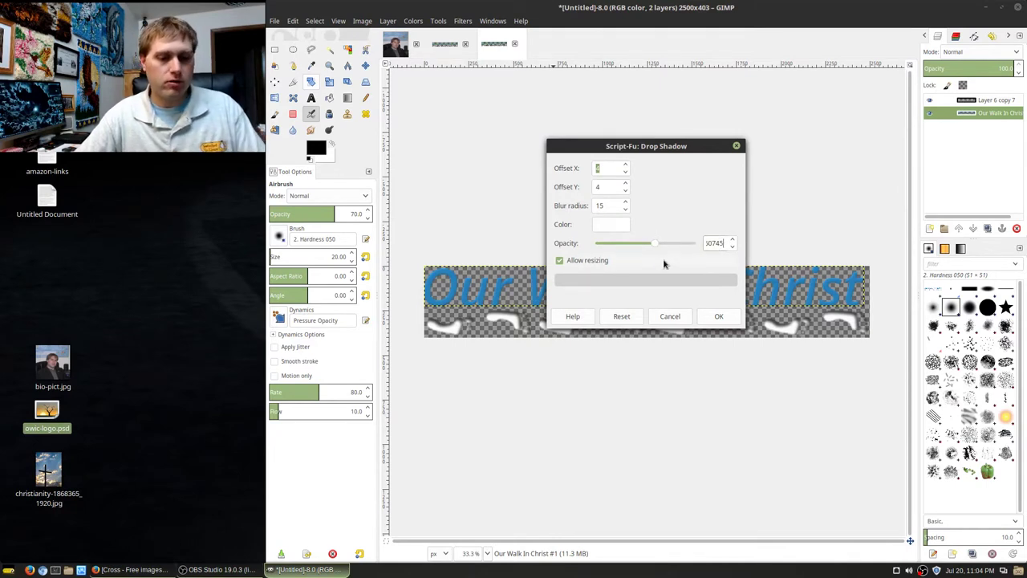
{"action": "key", "text": "BackSpace"}
{"action": "key", "text": "BackSpace"}
{"action": "key", "text": "BackSpace"}
{"action": "key", "text": "BackSpace"}
{"action": "type", "text": "75"}
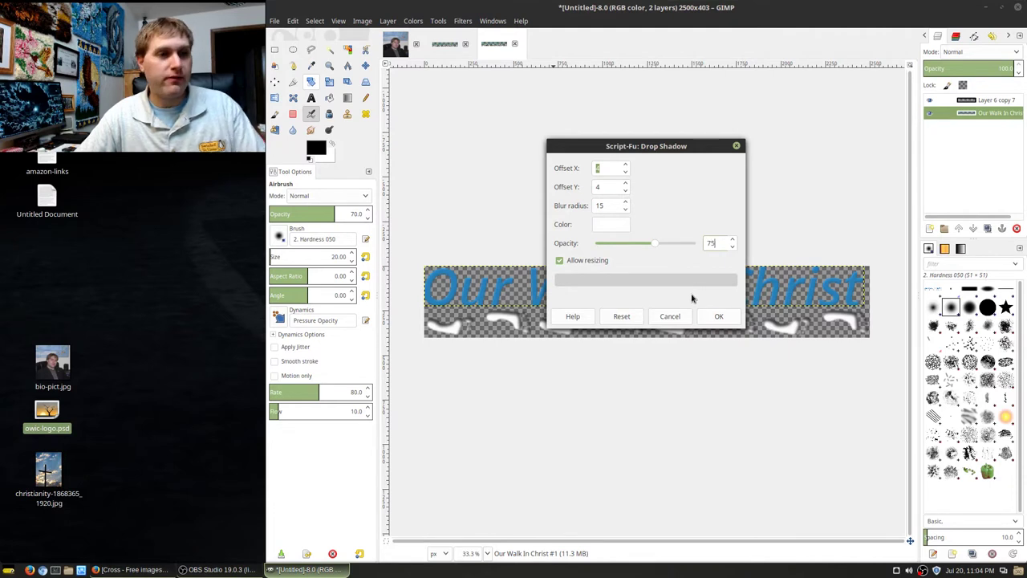
{"action": "left_click", "coordinate": [622, 231]}
{"action": "left_click", "coordinate": [724, 318]}
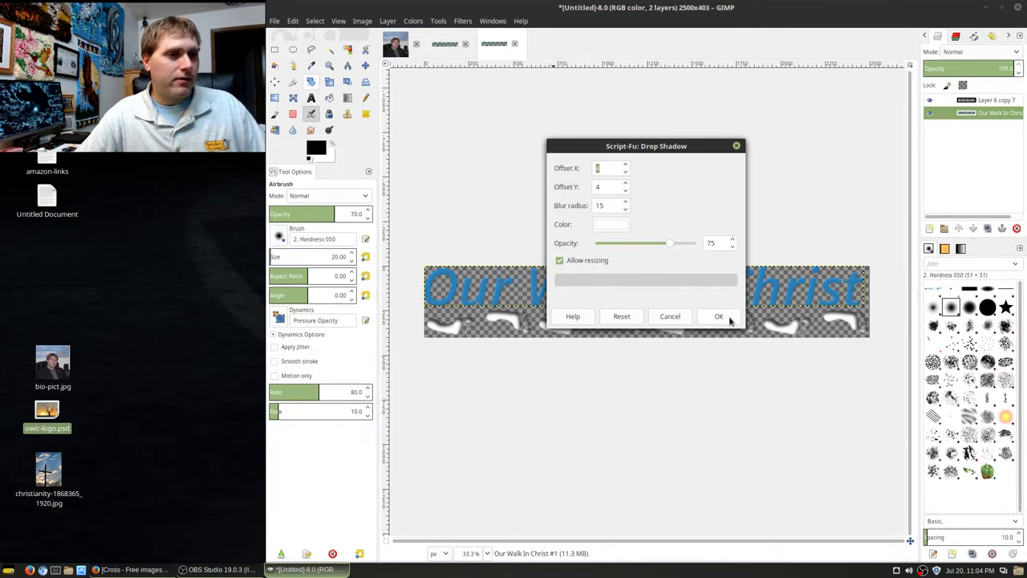
{"action": "left_click", "coordinate": [730, 320]}
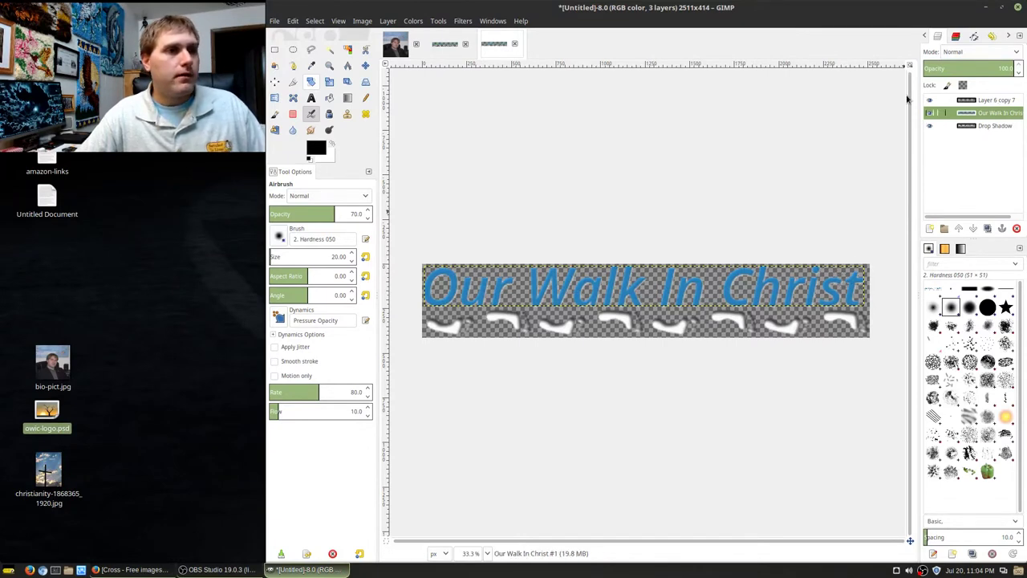
Merge the Our Walk In Christ #1 layer and the Layer 6 copy 7 footprints down into the Drop Shadow layer
{"action": "right_click", "coordinate": [998, 115]}
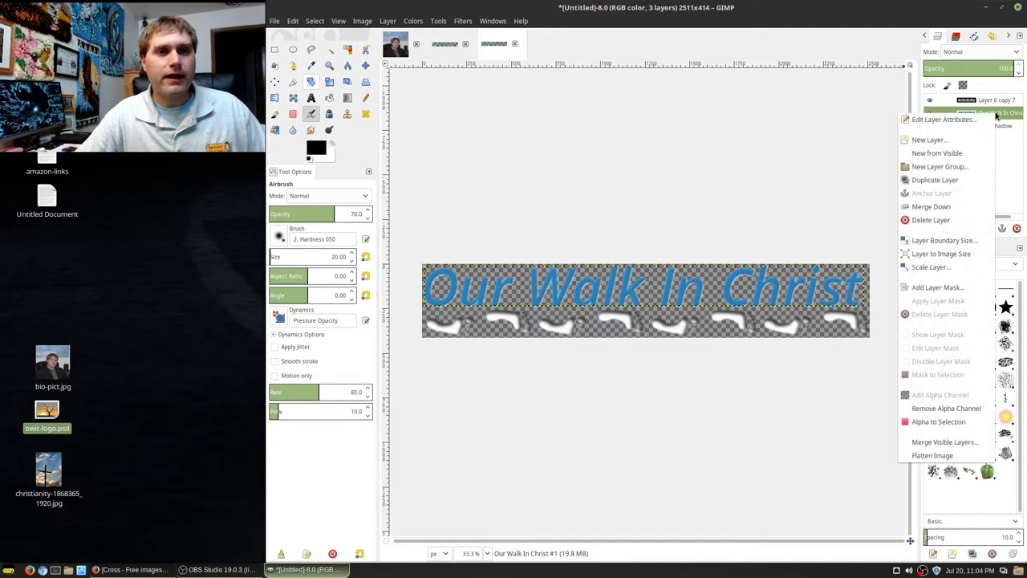
{"action": "left_click", "coordinate": [930, 207]}
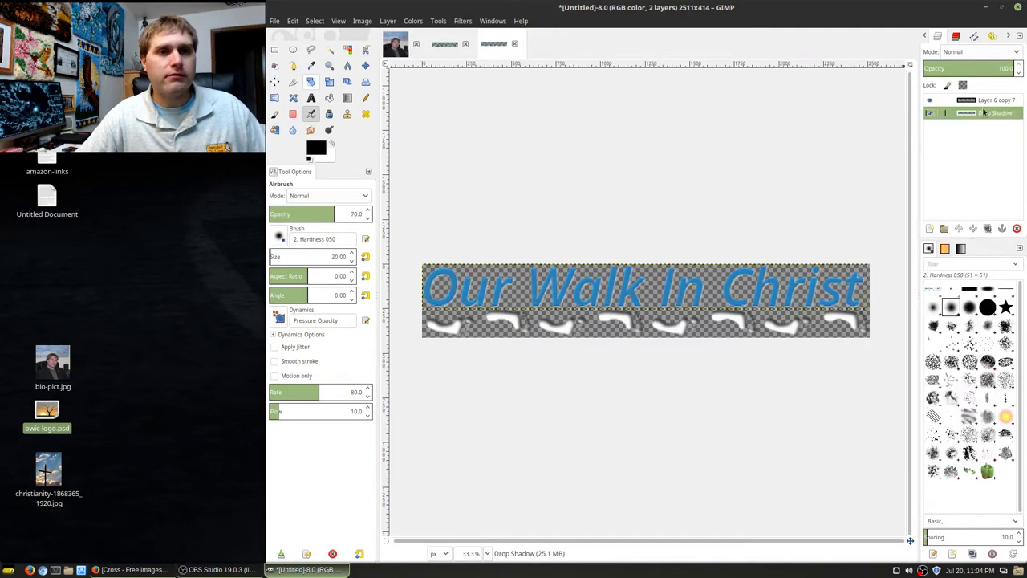
{"action": "left_click", "coordinate": [931, 113]}
{"action": "left_click", "coordinate": [931, 114]}
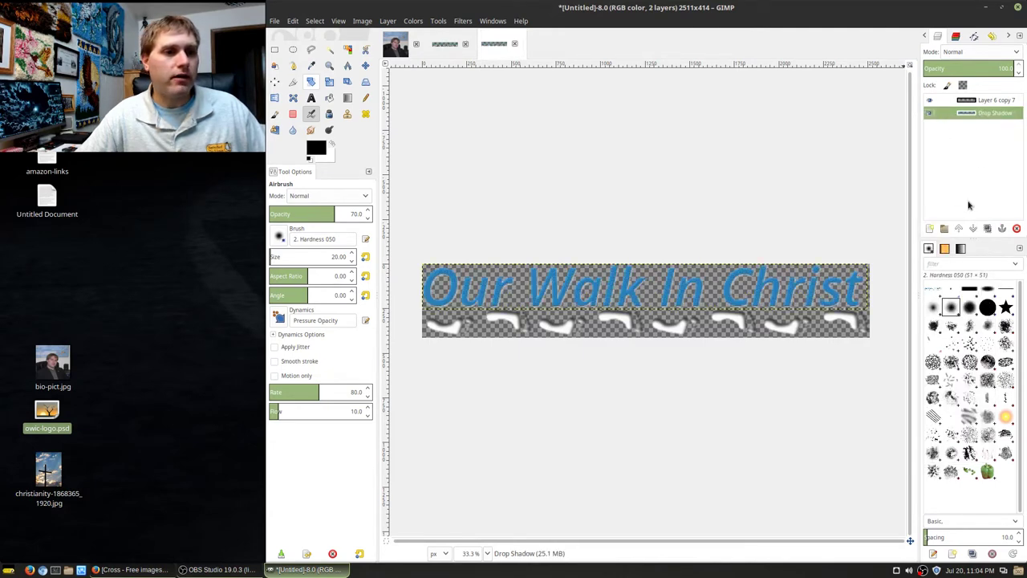
{"action": "left_click", "coordinate": [988, 101]}
{"action": "right_click", "coordinate": [988, 101]}
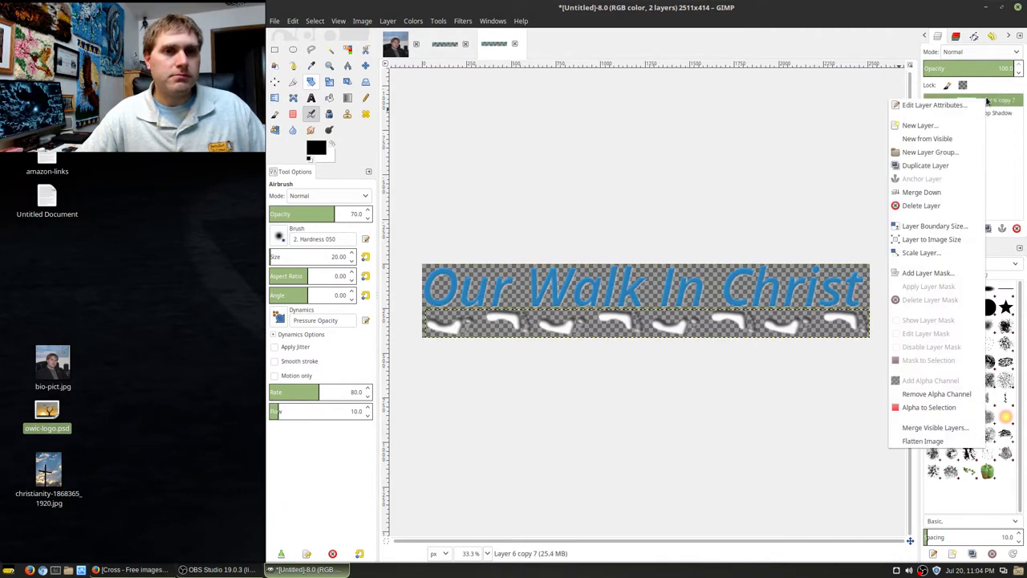
{"action": "left_click", "coordinate": [921, 192]}
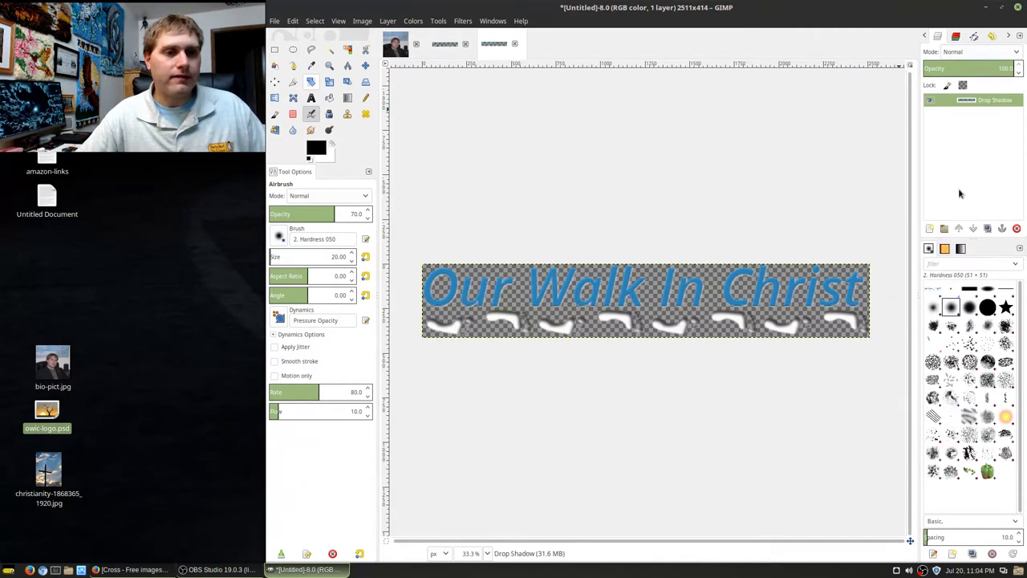
Copy the merged logo layer and paste it into the 2500 × 2500 portrait image
{"action": "right_click", "coordinate": [987, 108]}
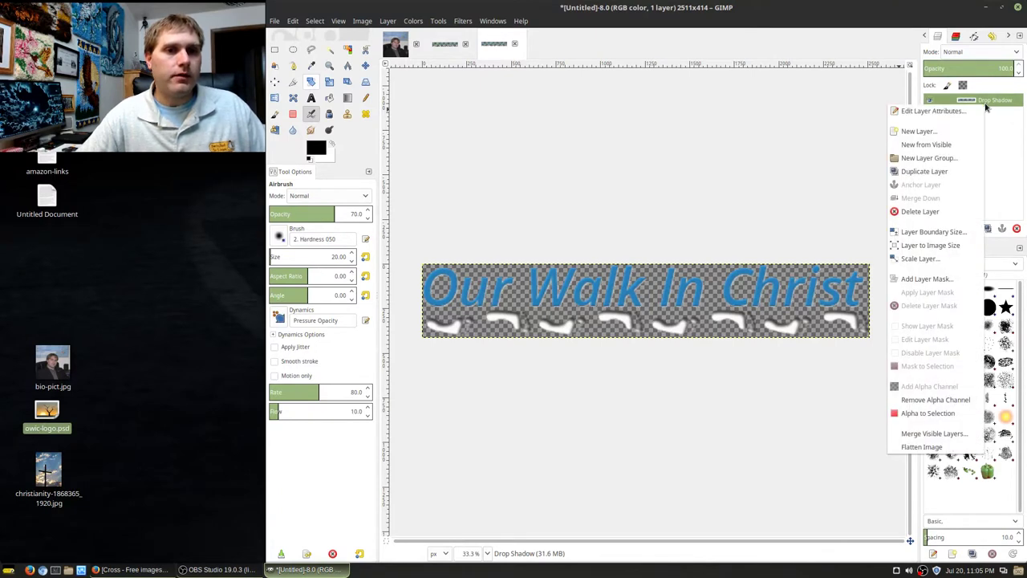
{"action": "left_click", "coordinate": [987, 107]}
{"action": "key", "text": "ctrl+c"}
{"action": "left_click", "coordinate": [398, 44]}
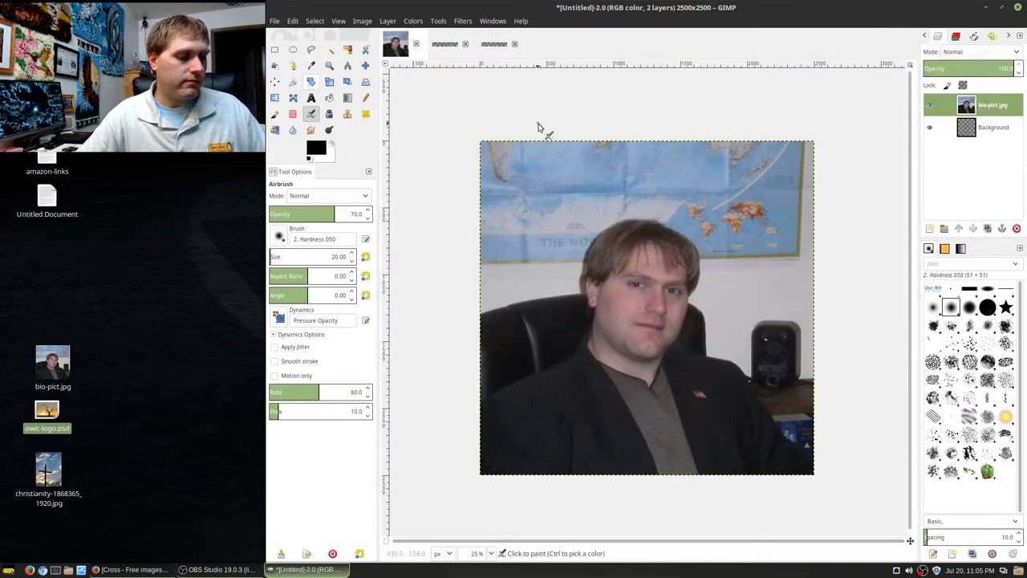
{"action": "key", "text": "ctrl+v"}
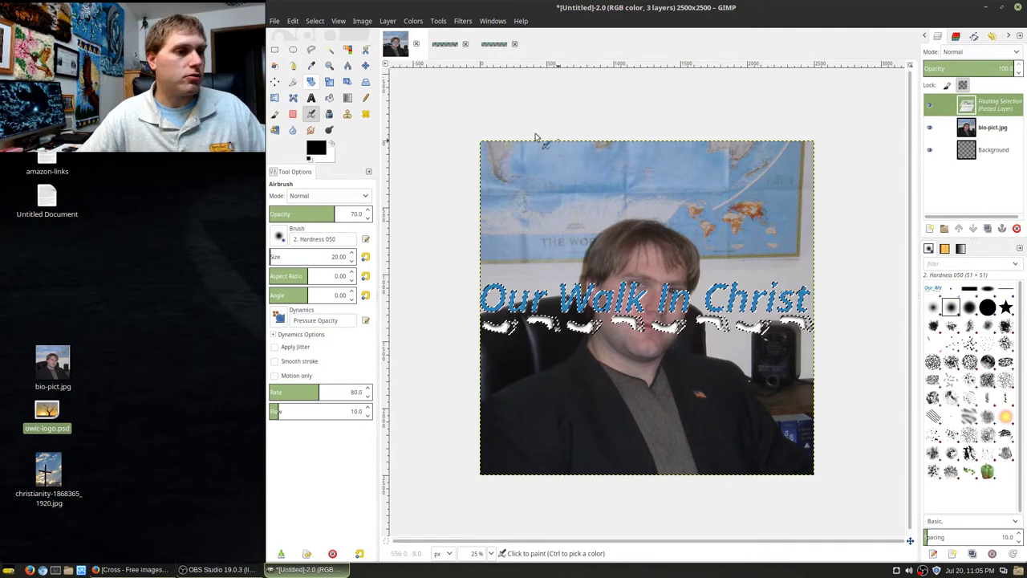
Move the pasted Our Walk In Christ logo down to the portrait's bottom edge and convert the floating selection to a new layer
{"action": "left_click", "coordinate": [365, 65]}
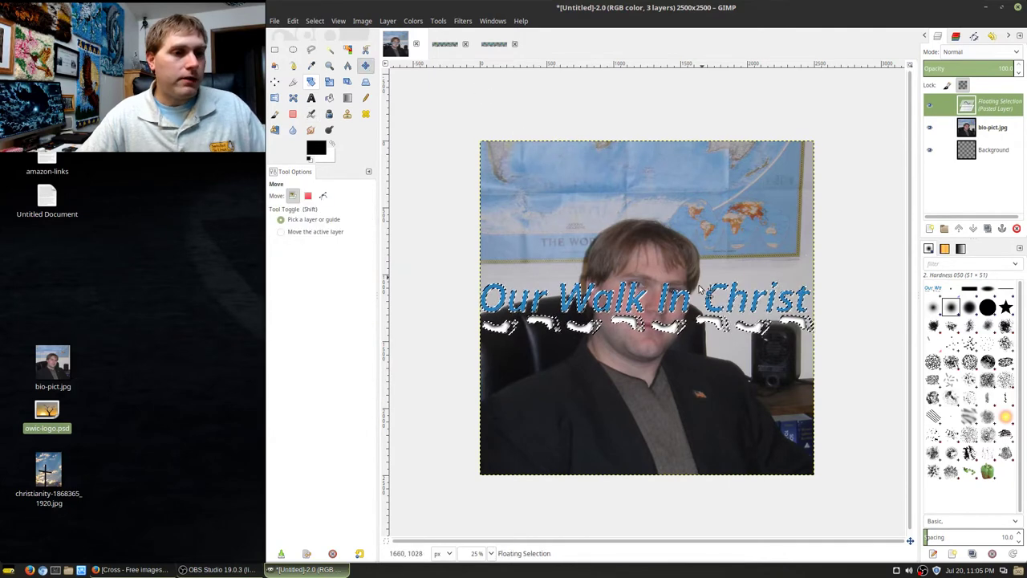
{"action": "left_click_drag", "start_coordinate": [703, 296], "coordinate": [705, 430]}
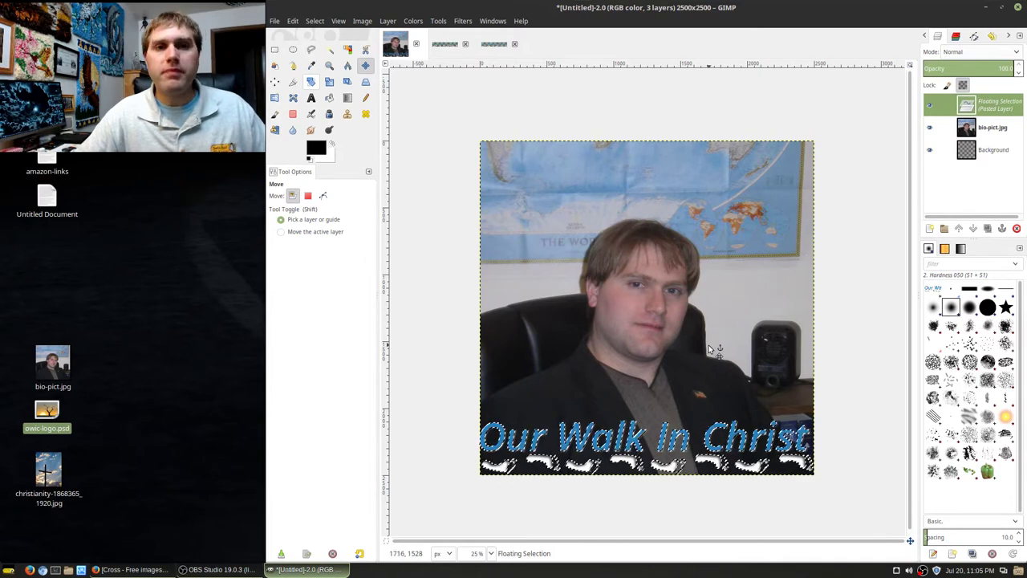
{"action": "right_click", "coordinate": [997, 109]}
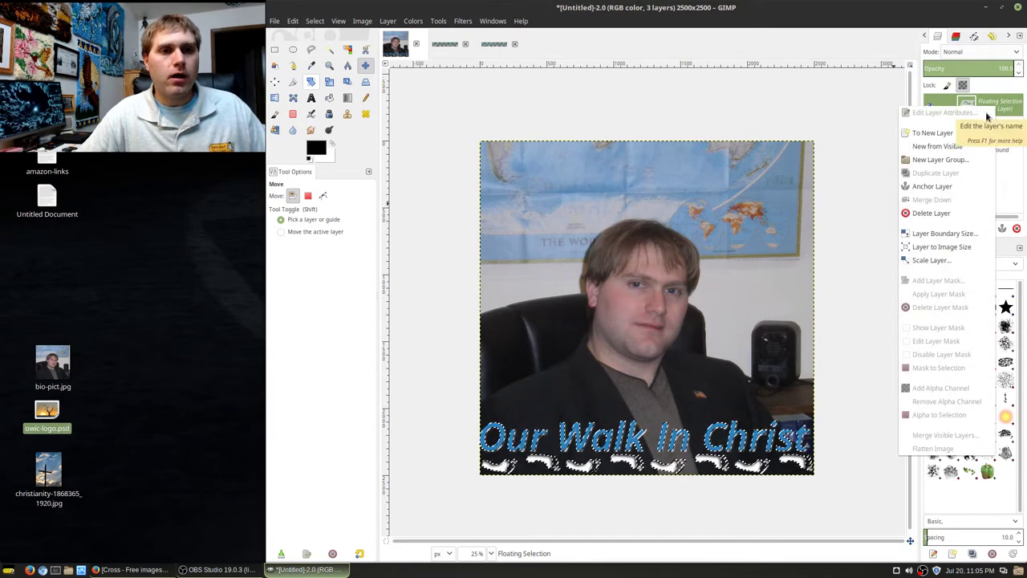
{"action": "left_click", "coordinate": [925, 138]}
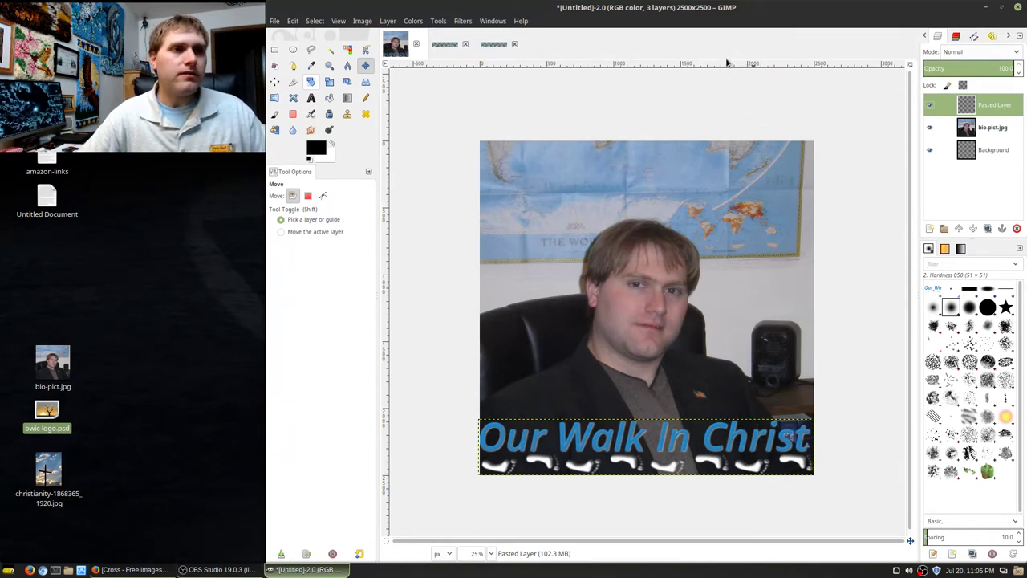
Place a horizontal guide along the logo's upper edge and rename the pasted layer OWIC
{"action": "left_click_drag", "start_coordinate": [732, 66], "coordinate": [710, 419]}
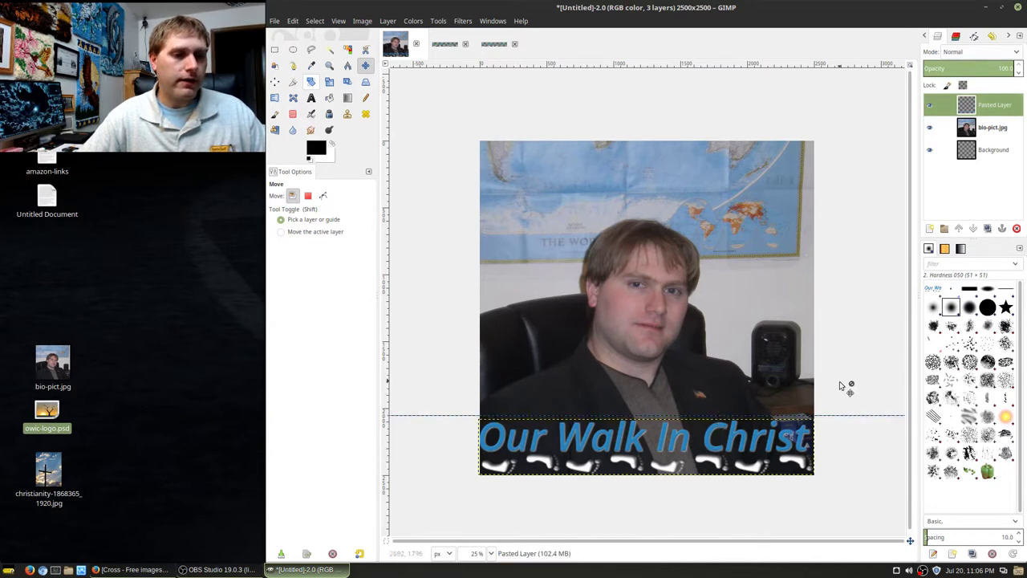
{"action": "left_click_drag", "start_coordinate": [829, 418], "coordinate": [829, 426]}
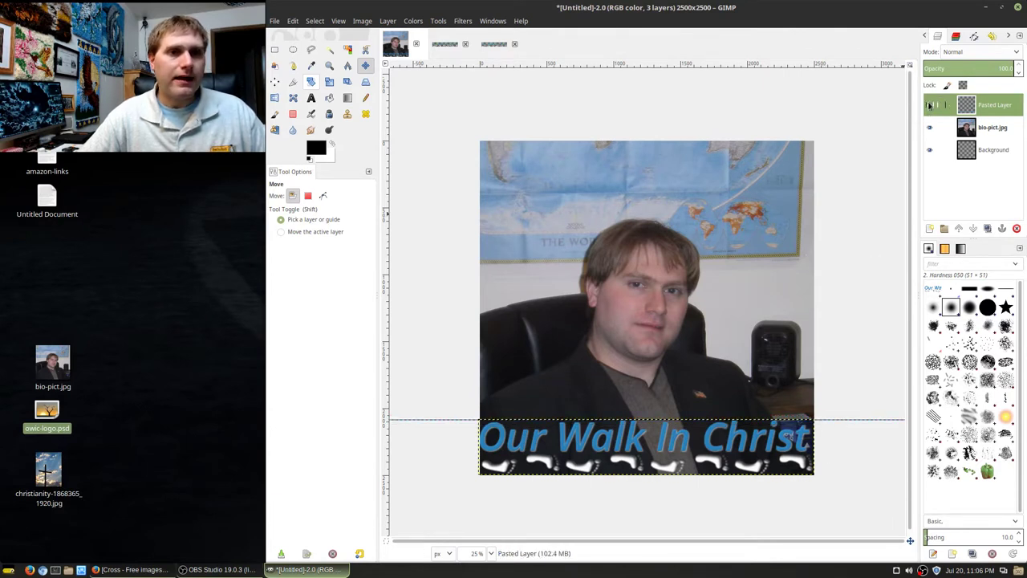
{"action": "double_click", "coordinate": [994, 105]}
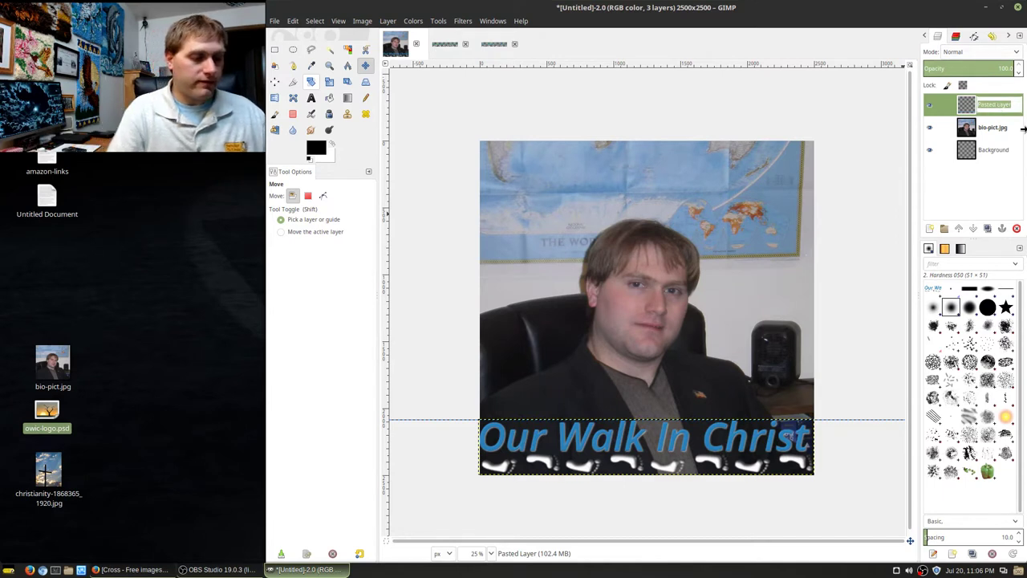
{"action": "type", "text": "owic"}
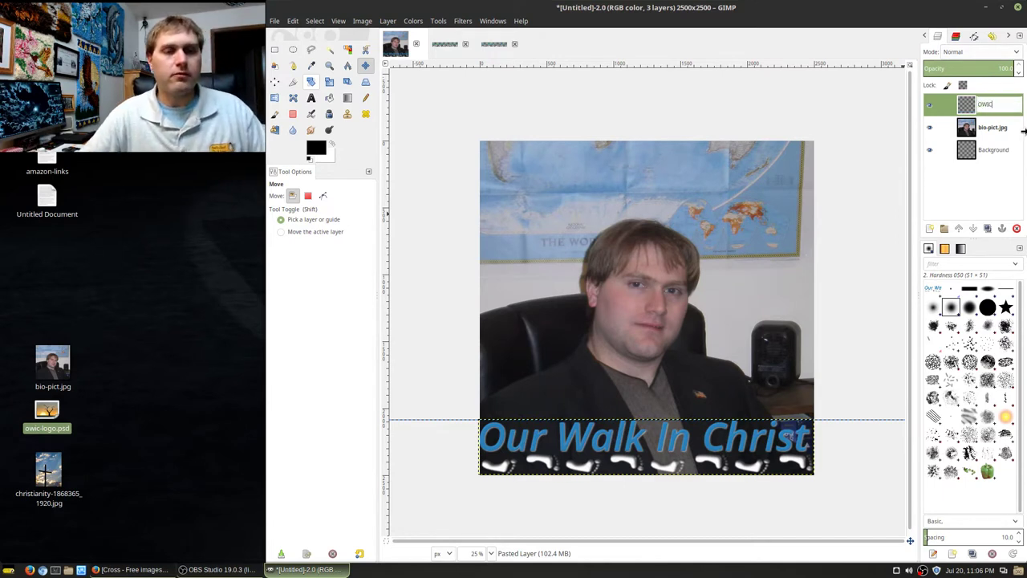
{"action": "key", "text": "Return"}
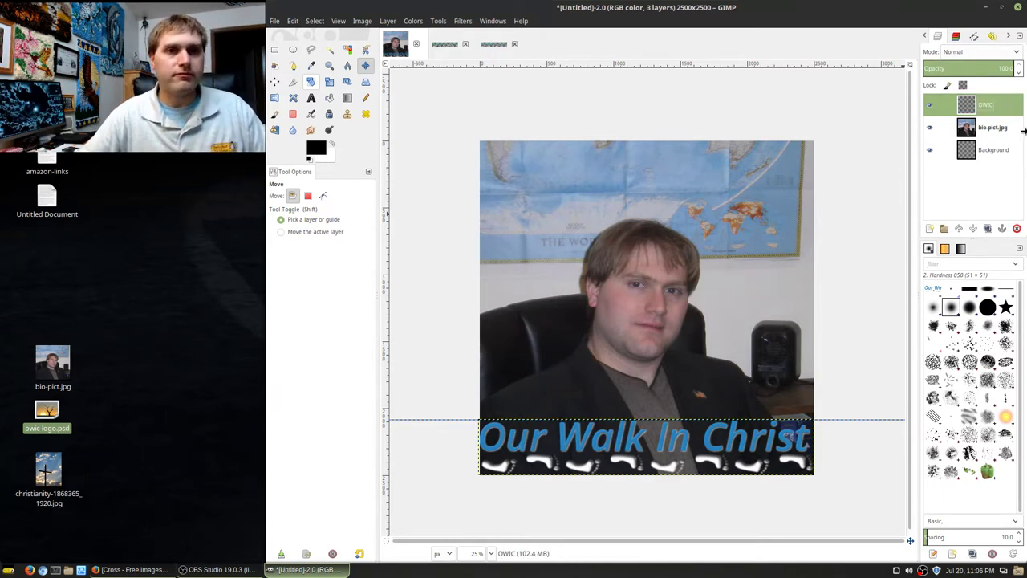
Hide the OWIC layer and select the full-width strip below the guide, about 2636 × 416 px
{"action": "left_click", "coordinate": [930, 106]}
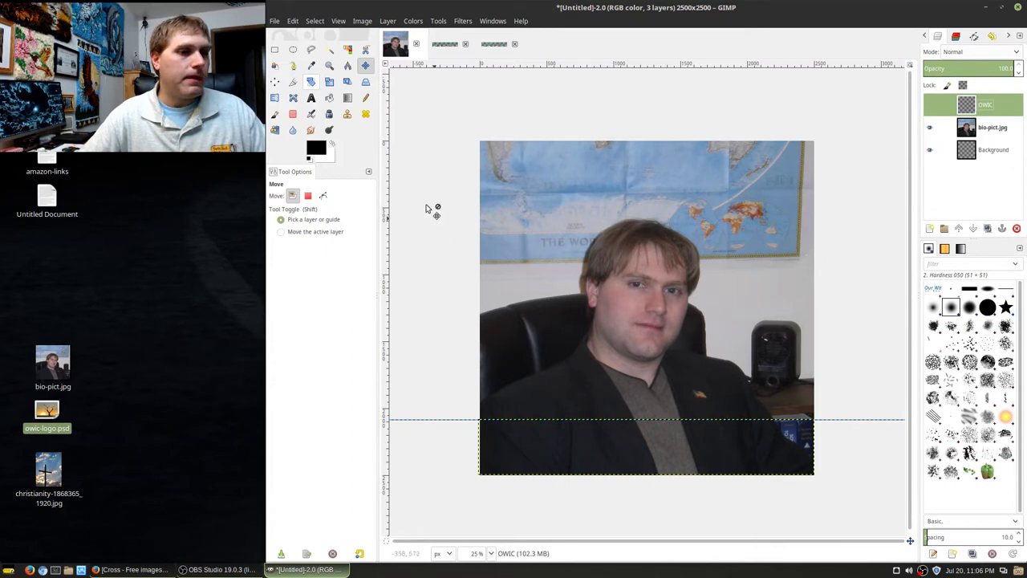
{"action": "left_click", "coordinate": [275, 51]}
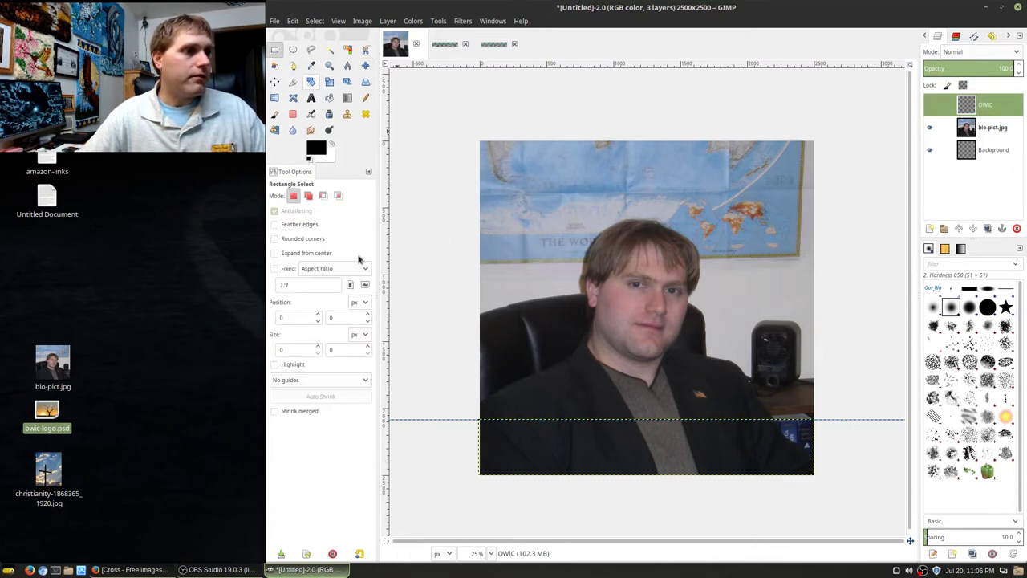
{"action": "left_click_drag", "start_coordinate": [480, 418], "coordinate": [588, 452]}
{"action": "left_click", "coordinate": [462, 412]}
{"action": "left_click_drag", "start_coordinate": [475, 418], "coordinate": [825, 475]}
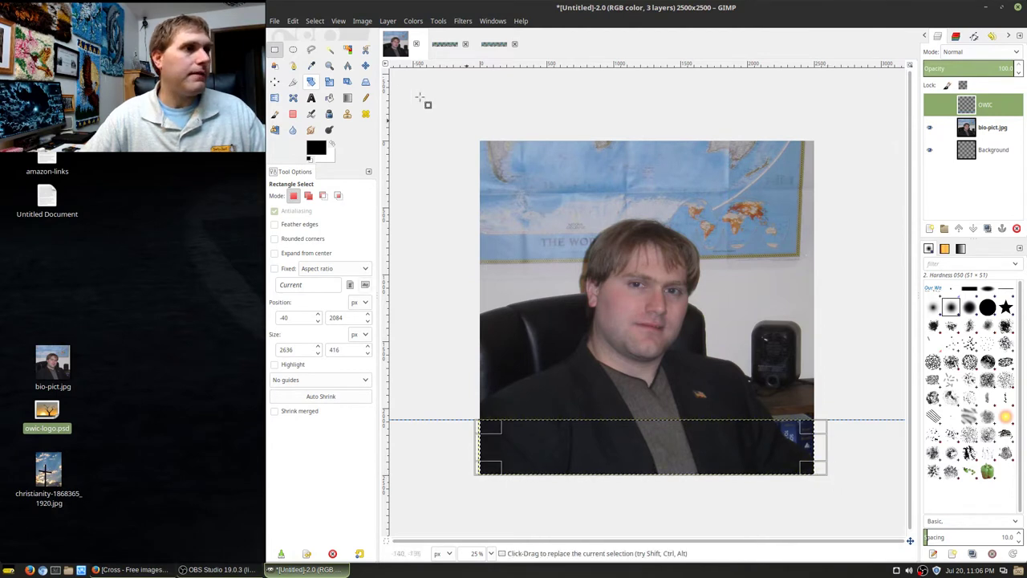
Set up the Blend tool with the FG to Transparent gradient
{"action": "left_click", "coordinate": [346, 98]}
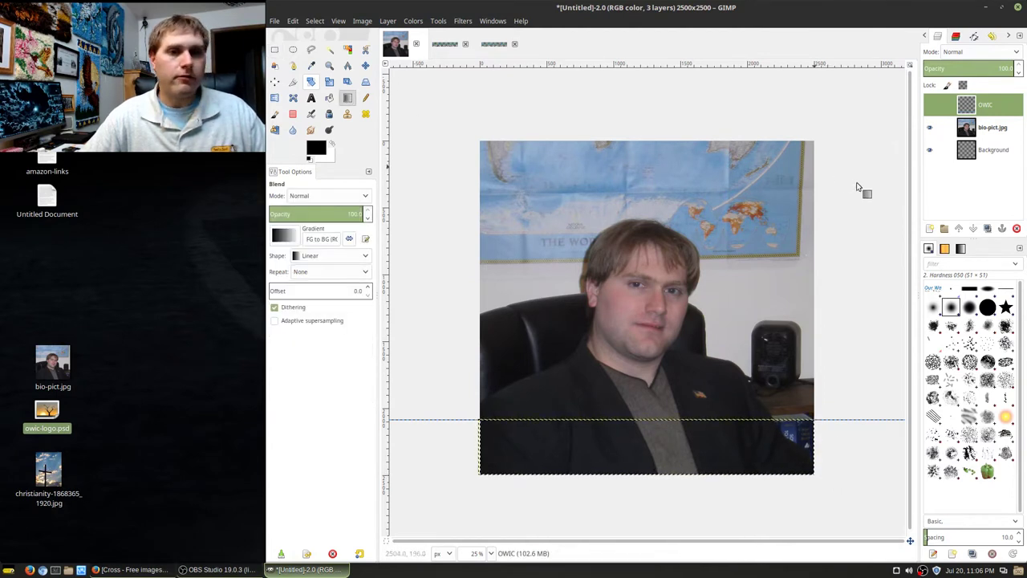
{"action": "left_click", "coordinate": [961, 250]}
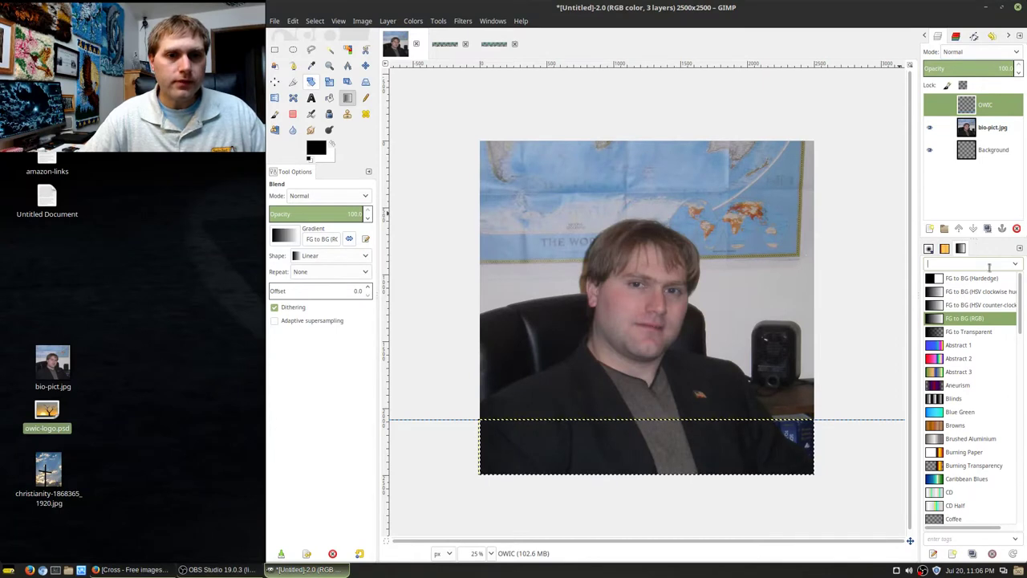
{"action": "left_click", "coordinate": [965, 332]}
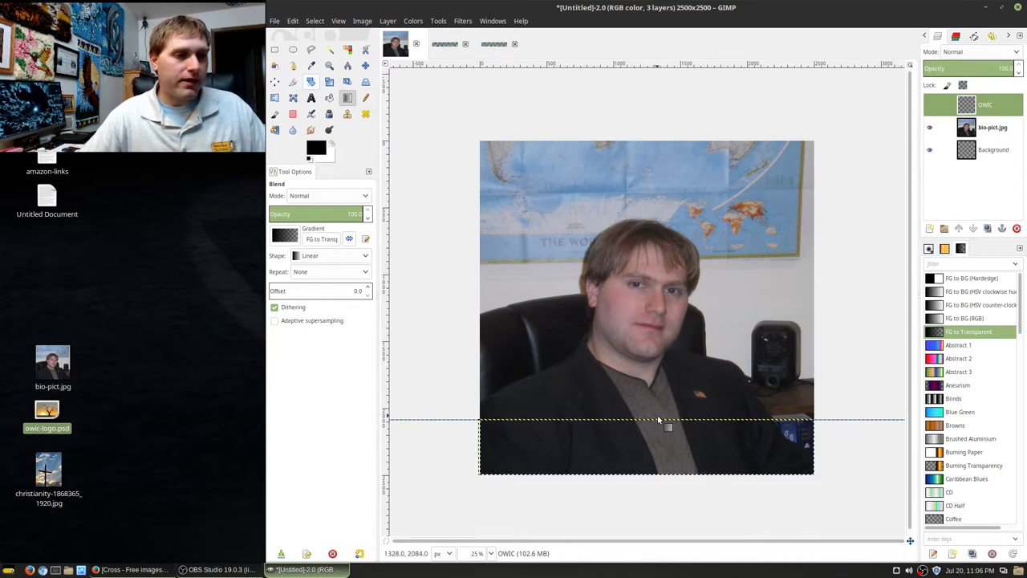
Try the gradient from the guide down to the image's bottom edge, on the OWIC and bio-pict.jpg layers, and undo it
{"action": "left_click_drag", "start_coordinate": [659, 417], "coordinate": [655, 479]}
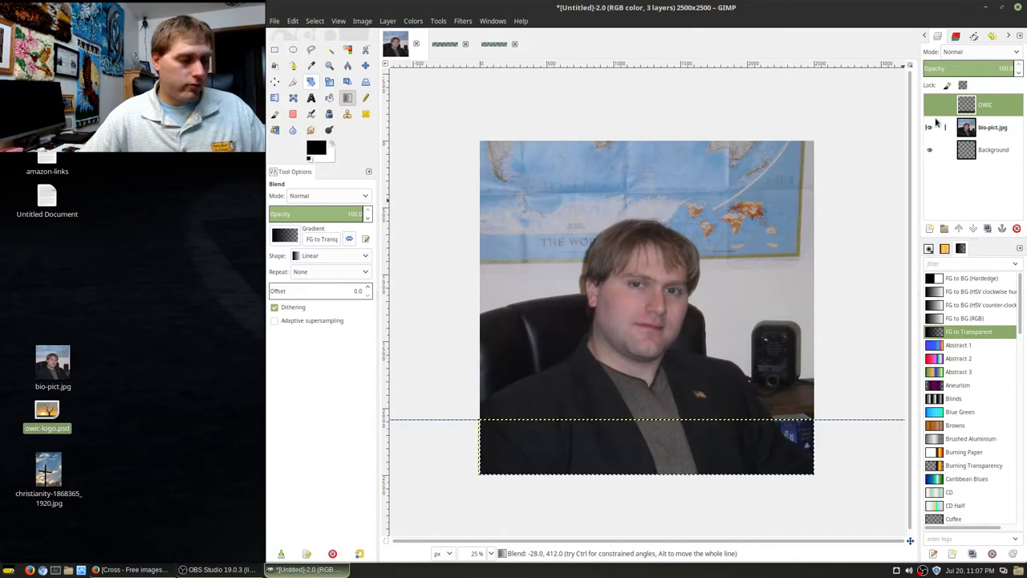
{"action": "left_click", "coordinate": [1003, 130]}
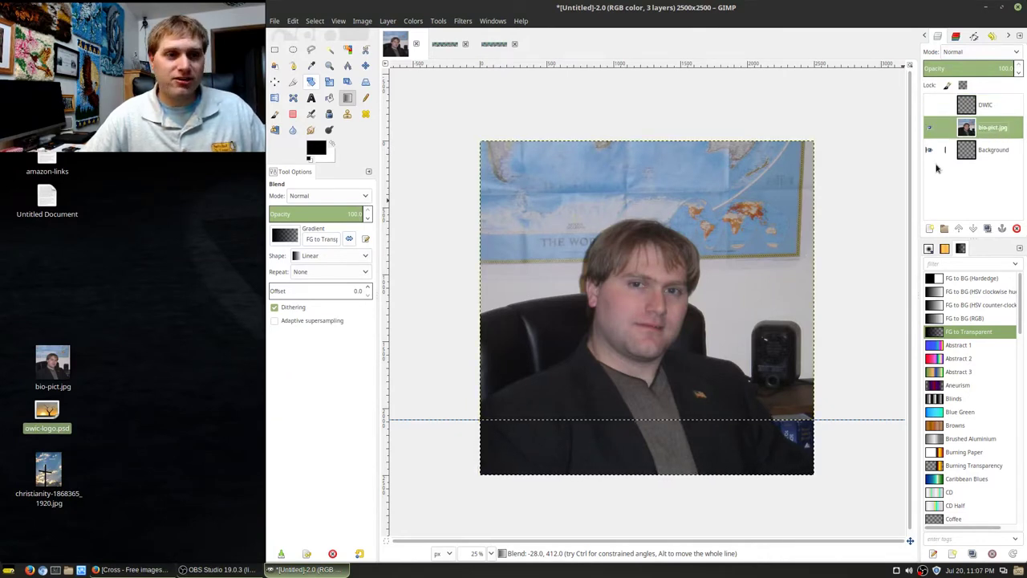
{"action": "left_click_drag", "start_coordinate": [650, 419], "coordinate": [651, 477]}
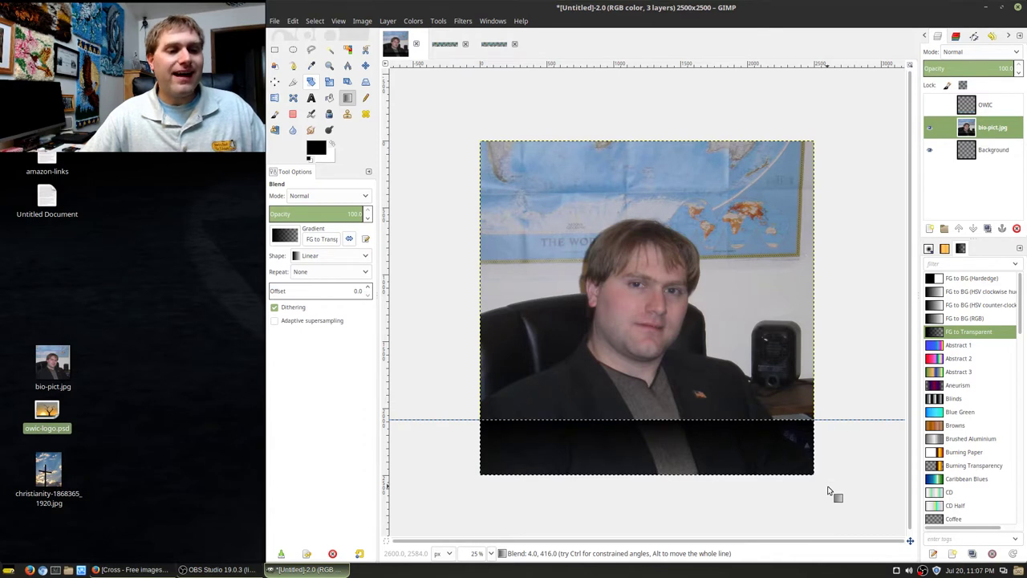
{"action": "key", "text": "Escape"}
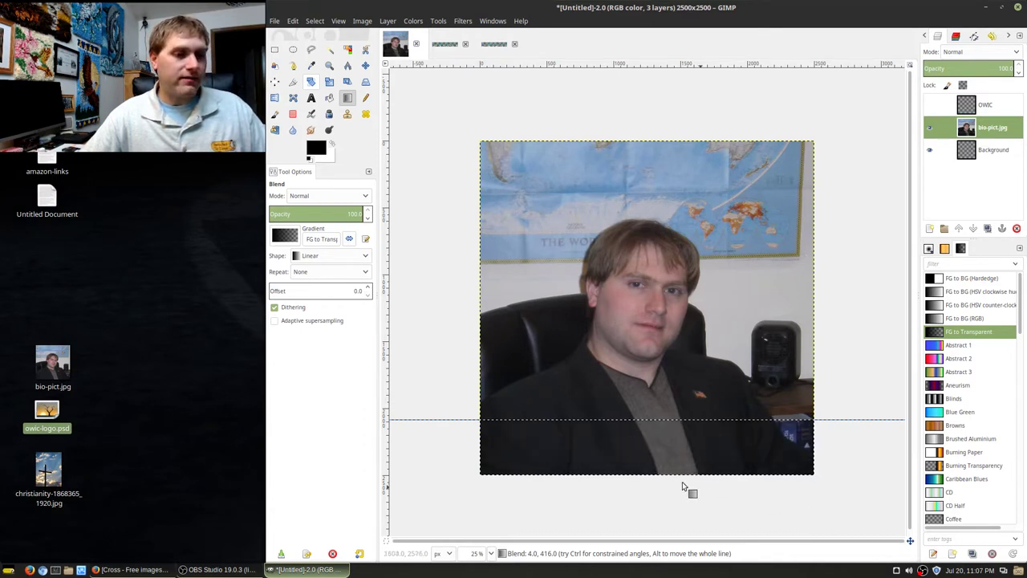
Fade the selected strip of bio-pict.jpg from black at its bottom edge up past the guide, and check it with the OWIC layer shown
{"action": "left_click_drag", "start_coordinate": [658, 477], "coordinate": [659, 420]}
{"action": "key", "text": "Return"}
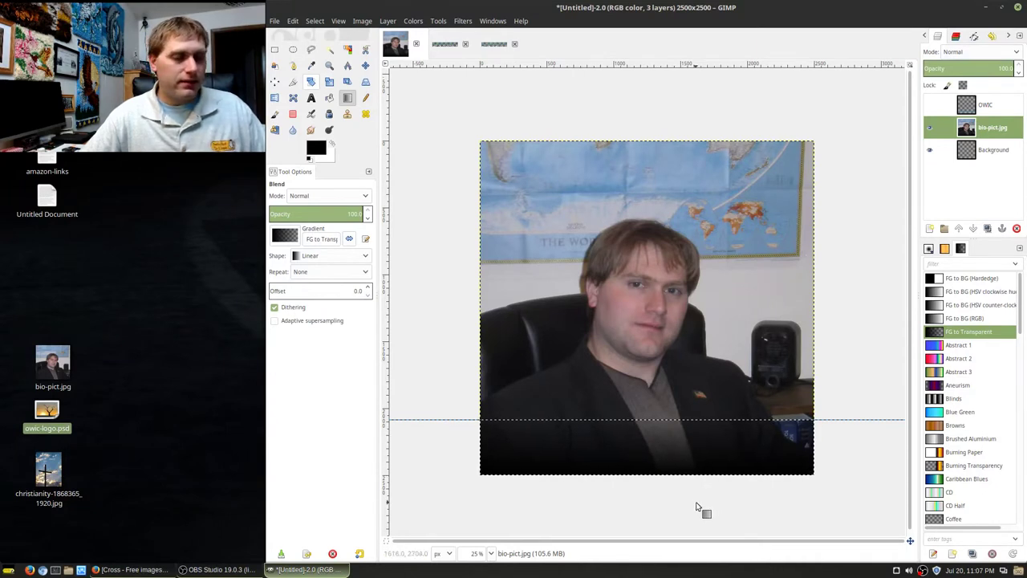
{"action": "key", "text": "ctrl+z"}
{"action": "left_click_drag", "start_coordinate": [653, 477], "coordinate": [654, 398]}
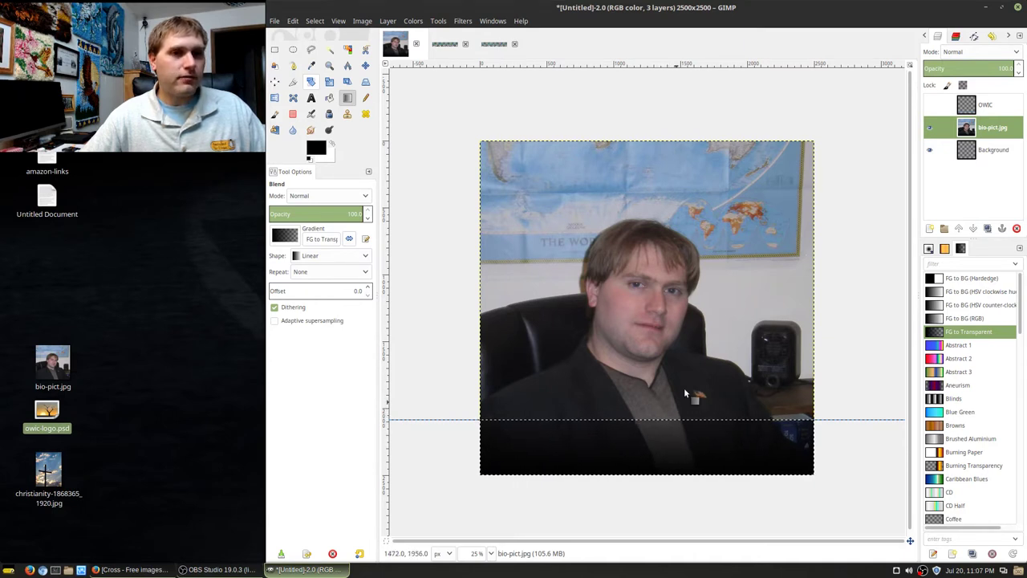
{"action": "left_click", "coordinate": [929, 104]}
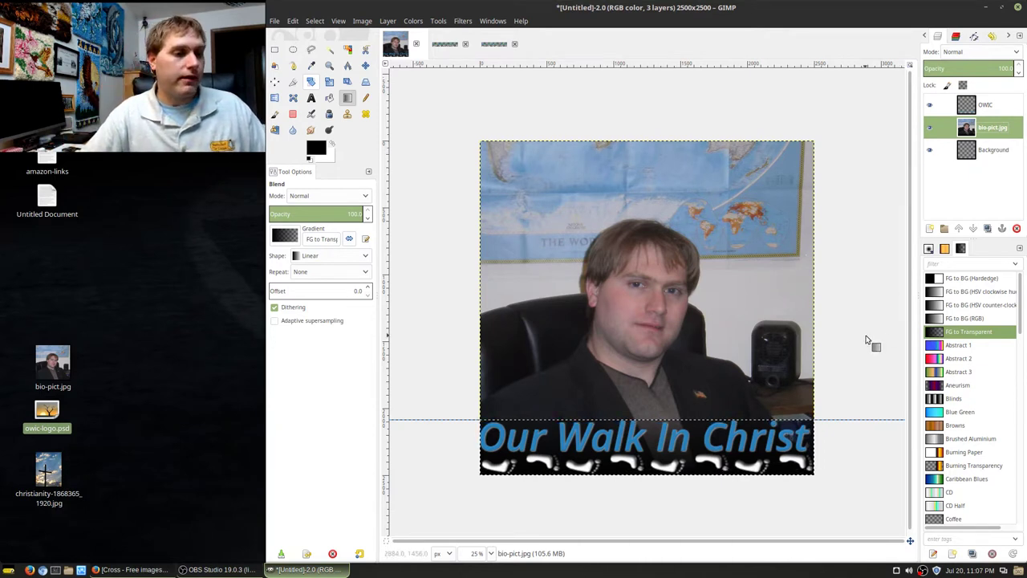
{"action": "scroll", "coordinate": [848, 362], "scroll_direction": "down", "scroll_amount": 1}
{"action": "scroll", "coordinate": [837, 356], "scroll_direction": "up", "scroll_amount": 2}
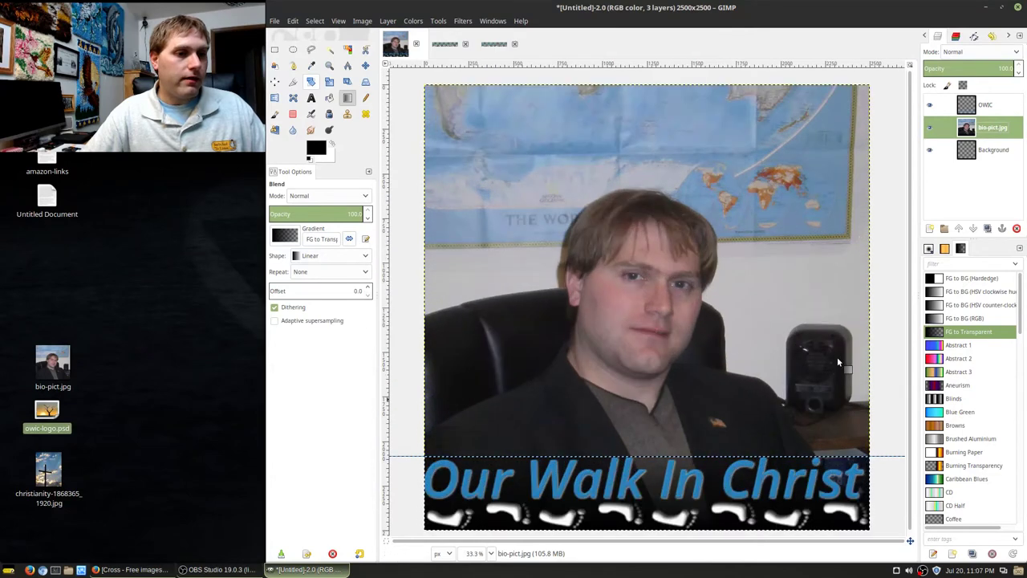
{"action": "scroll", "coordinate": [837, 360], "scroll_direction": "down", "scroll_amount": 1}
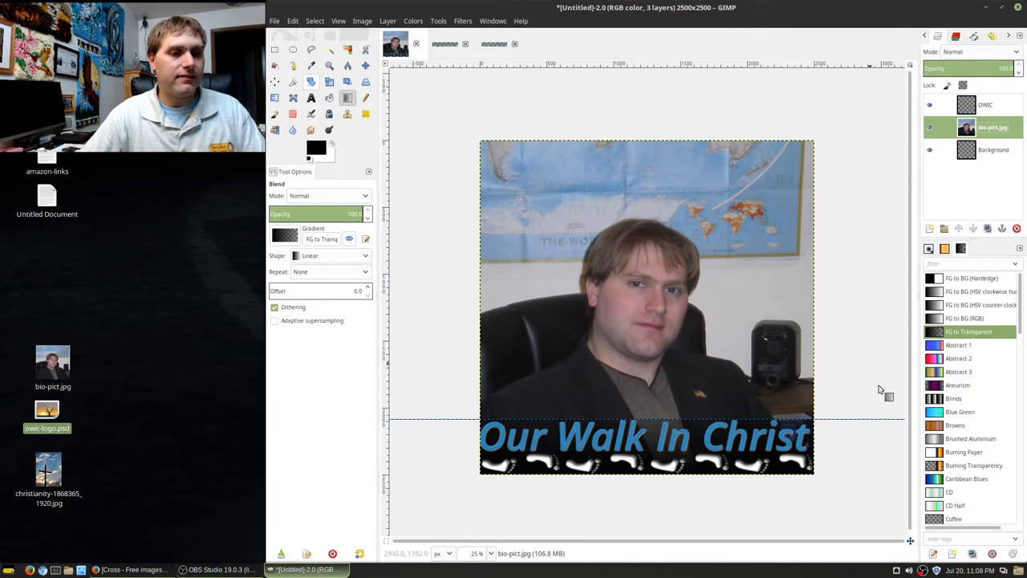
Try removing the horizontal guide, and undo both its removal and the black fade
{"action": "left_click", "coordinate": [365, 65]}
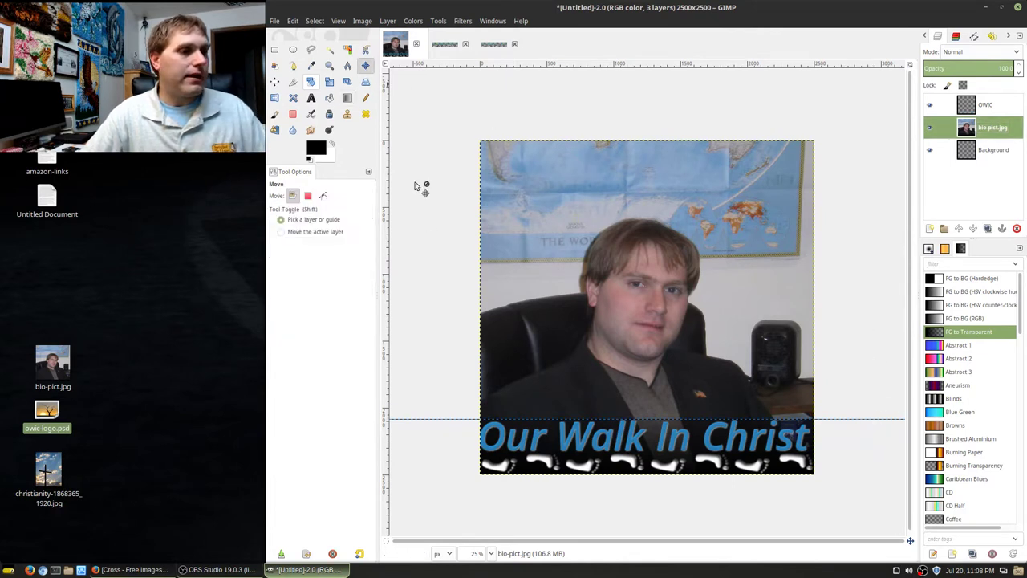
{"action": "left_click_drag", "start_coordinate": [447, 419], "coordinate": [479, 61]}
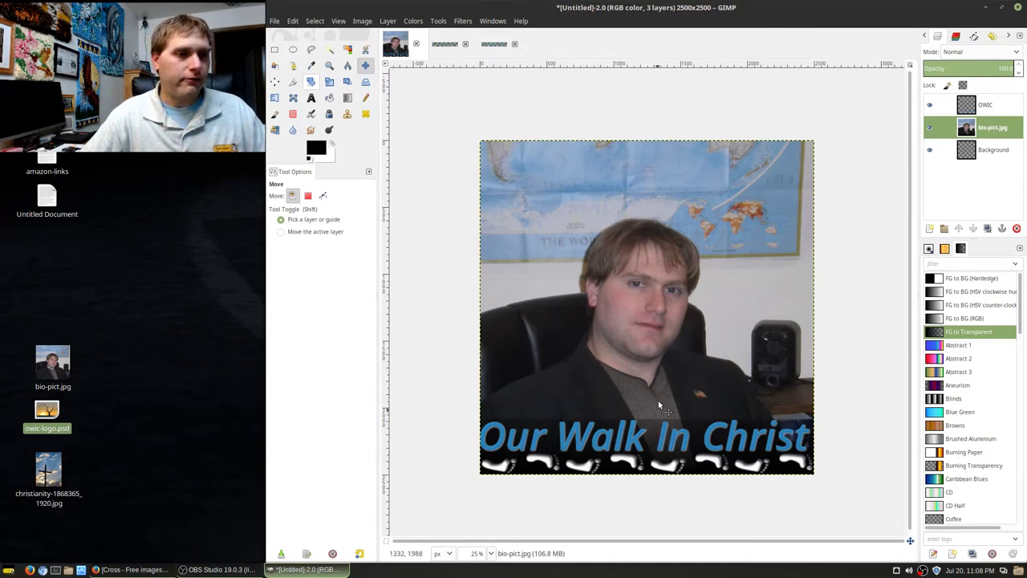
{"action": "left_click", "coordinate": [929, 105]}
{"action": "key", "text": "ctrl+z"}
{"action": "key", "text": "ctrl+z"}
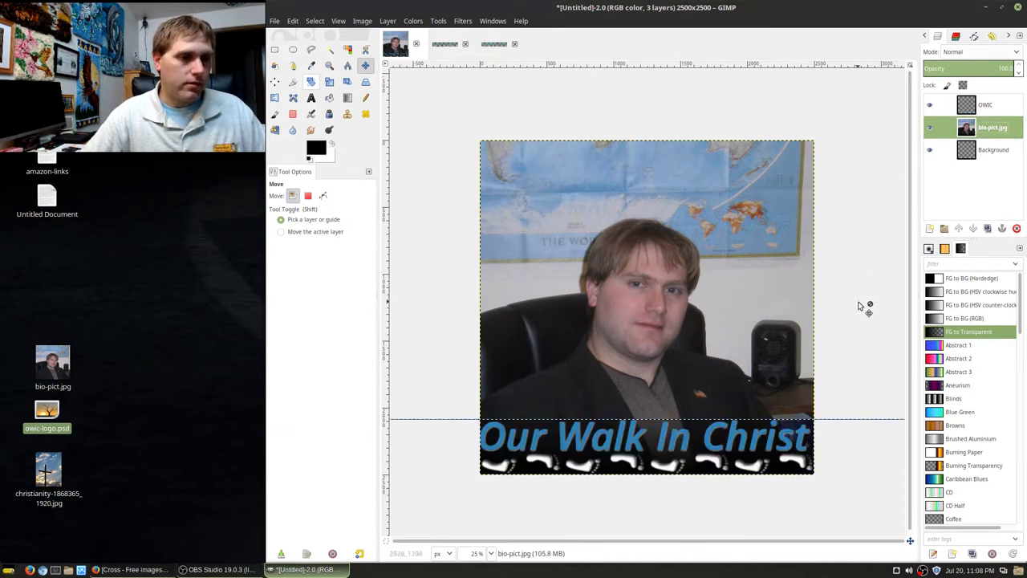
With the OWIC layer hidden, select a full-width strip about 588 px tall along the bottom of bio-pict.jpg and fade it upward from black
{"action": "left_click", "coordinate": [929, 105]}
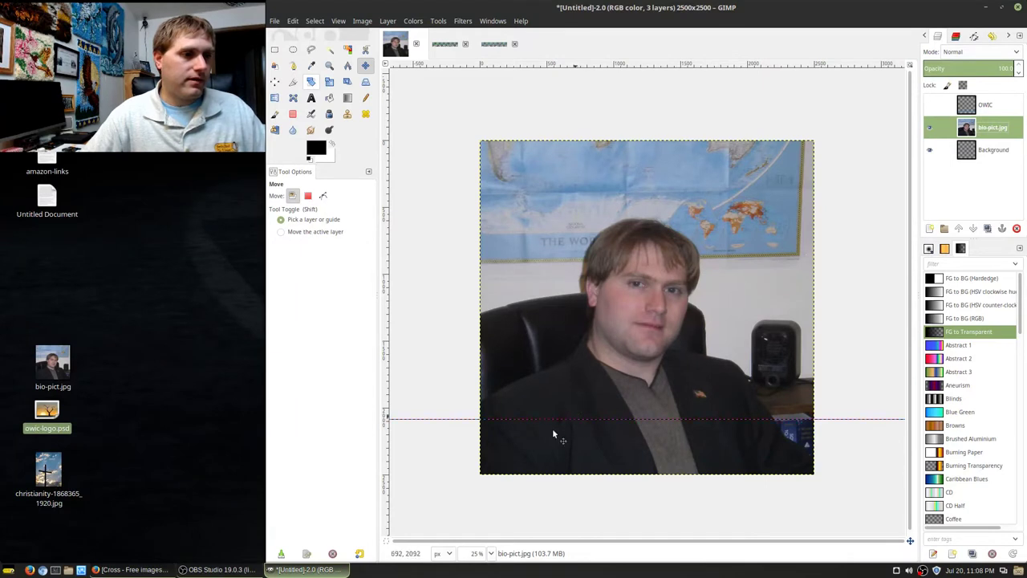
{"action": "key", "text": "g"}
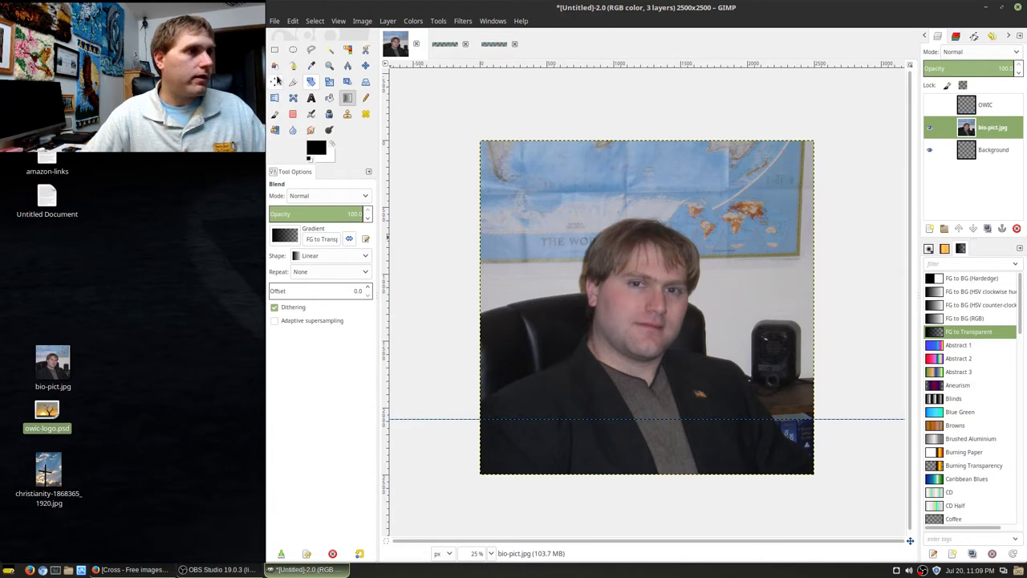
{"action": "left_click", "coordinate": [274, 49]}
{"action": "left_click_drag", "start_coordinate": [478, 477], "coordinate": [818, 398]}
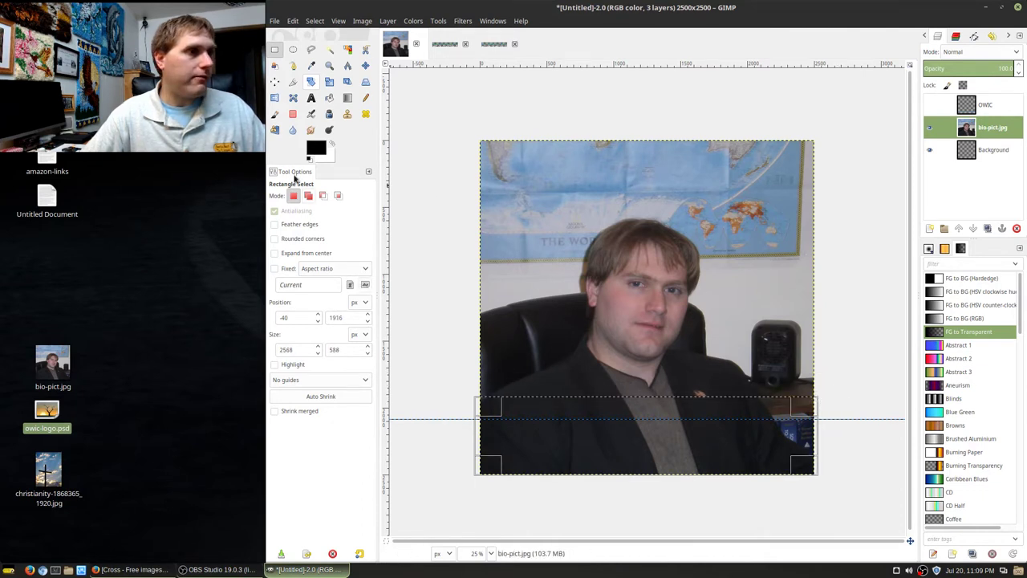
{"action": "left_click", "coordinate": [346, 98]}
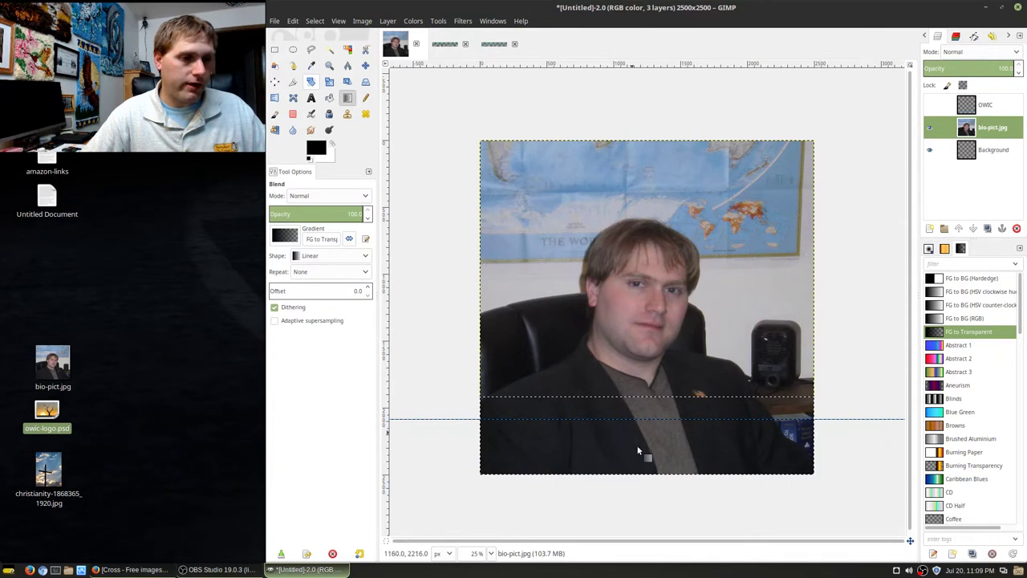
{"action": "left_click_drag", "start_coordinate": [654, 475], "coordinate": [656, 400]}
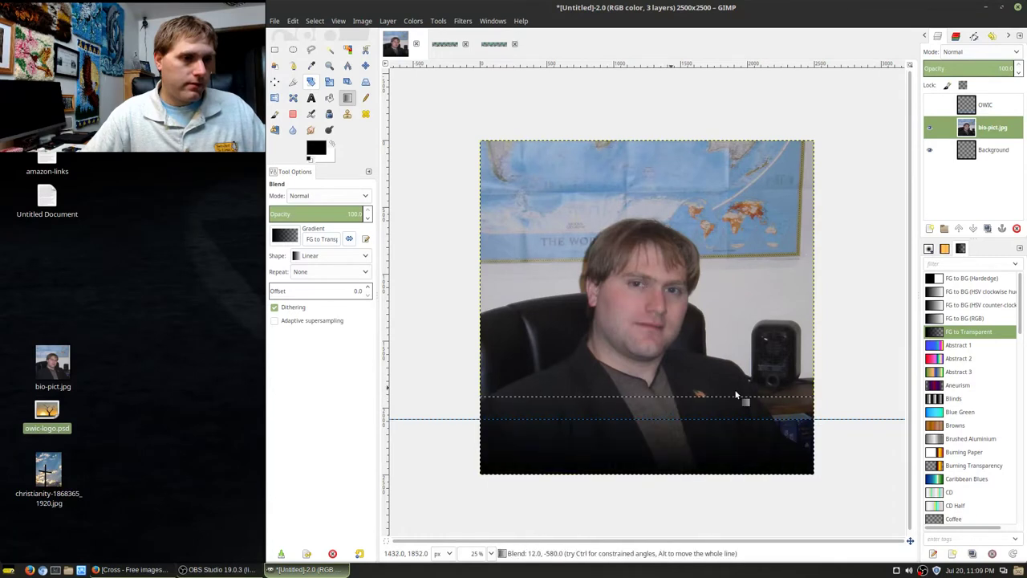
Remove the horizontal guide and the selection, and show the OWIC layer again
{"action": "left_click", "coordinate": [365, 65]}
{"action": "left_click_drag", "start_coordinate": [443, 421], "coordinate": [473, 66]}
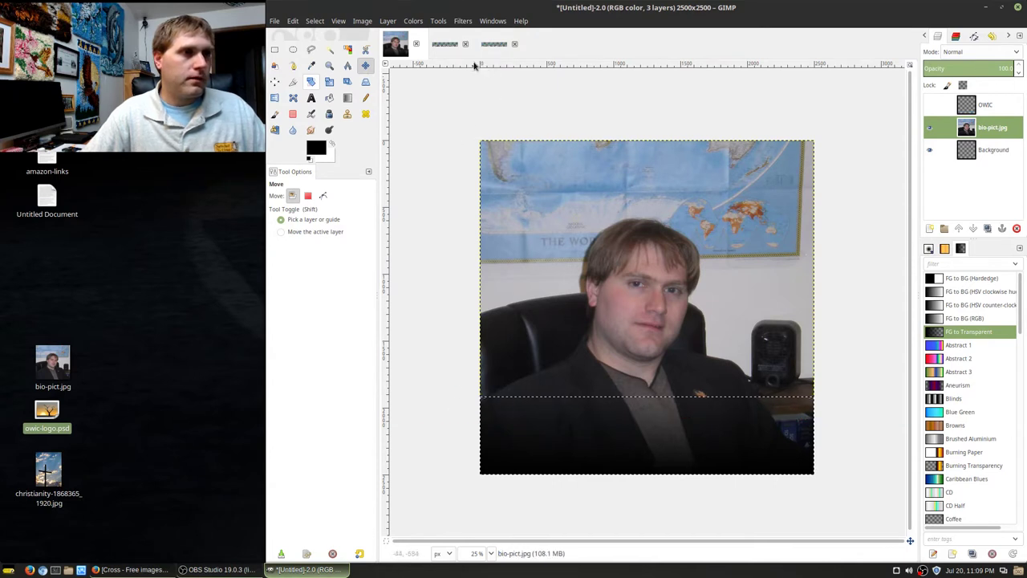
{"action": "key", "text": "alt"}
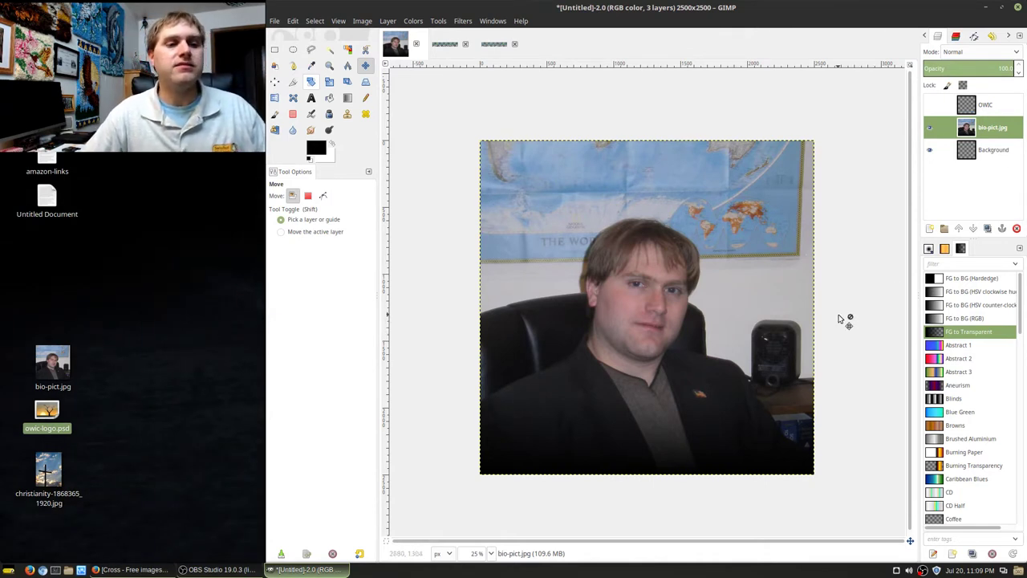
{"action": "left_click", "coordinate": [929, 106]}
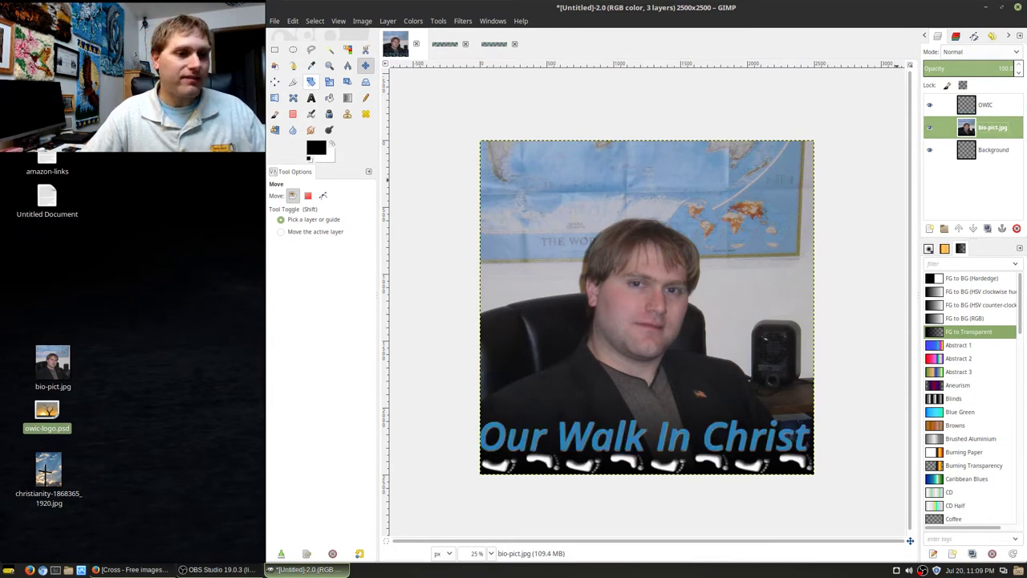
Hide the OWIC layer and make bio-pict.jpg the active layer
{"action": "left_click", "coordinate": [930, 107]}
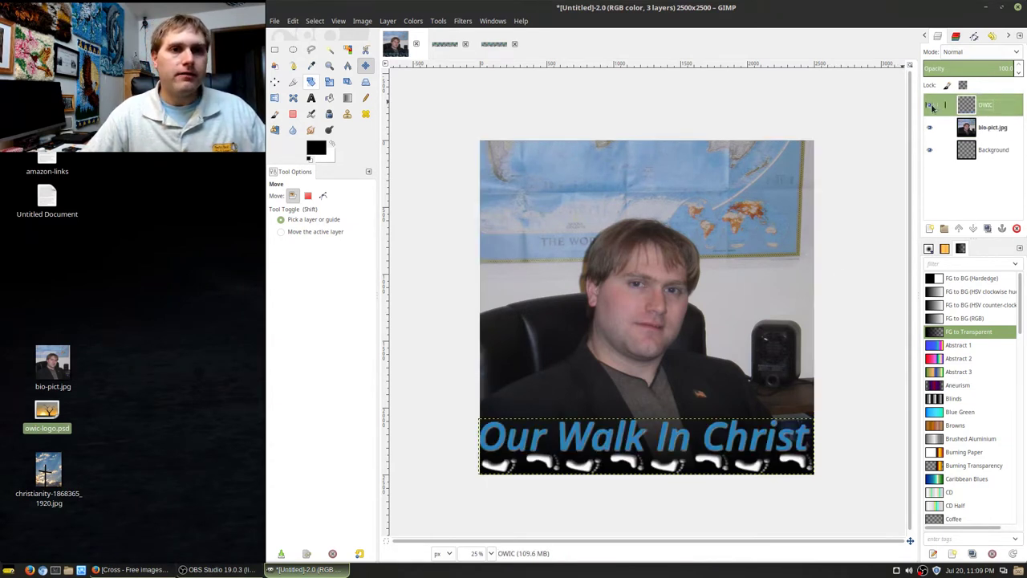
{"action": "left_click", "coordinate": [992, 128]}
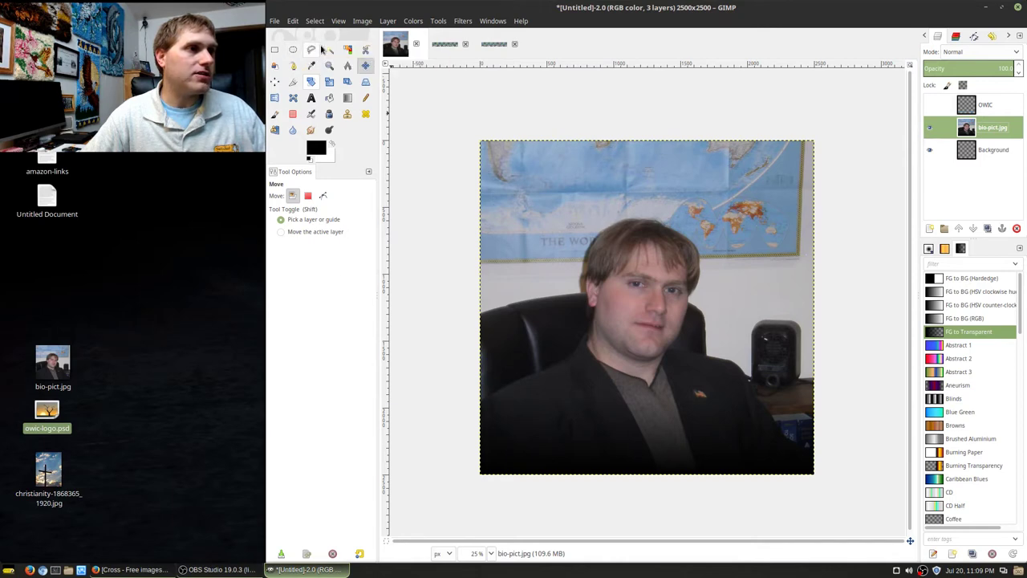
Try selecting the dark chair areas by color at thresholds of 15 and about 2.1, clearing the selection each time
{"action": "left_click", "coordinate": [348, 51]}
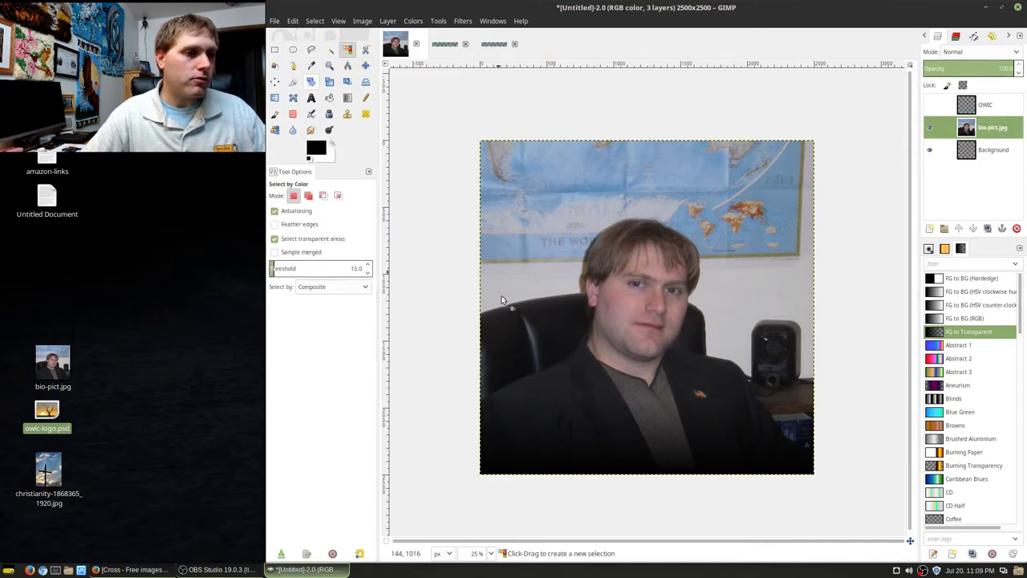
{"action": "left_click", "coordinate": [489, 365]}
{"action": "left_click_drag", "start_coordinate": [489, 365], "coordinate": [545, 304]}
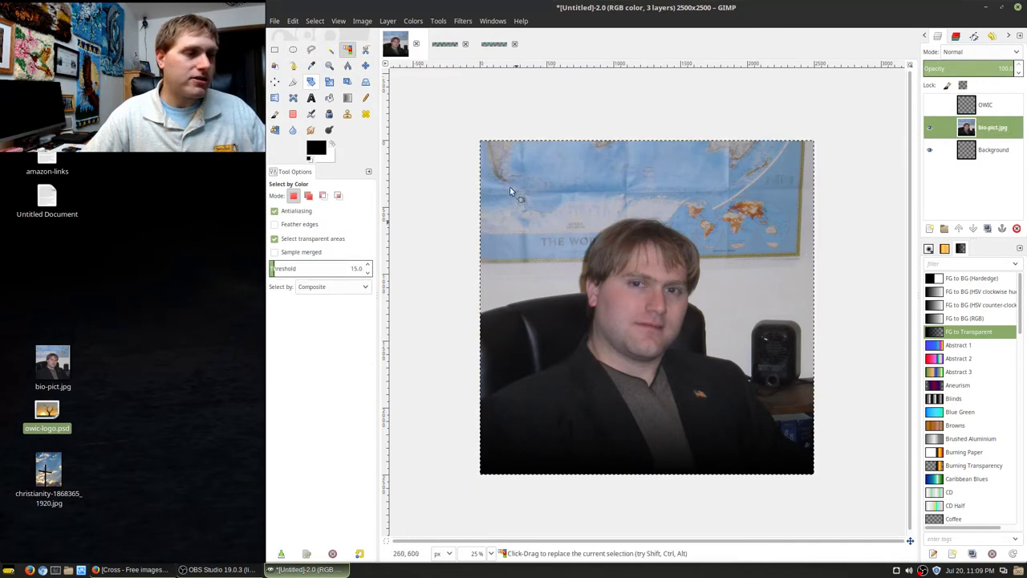
{"action": "key", "text": "ctrl+shift+a"}
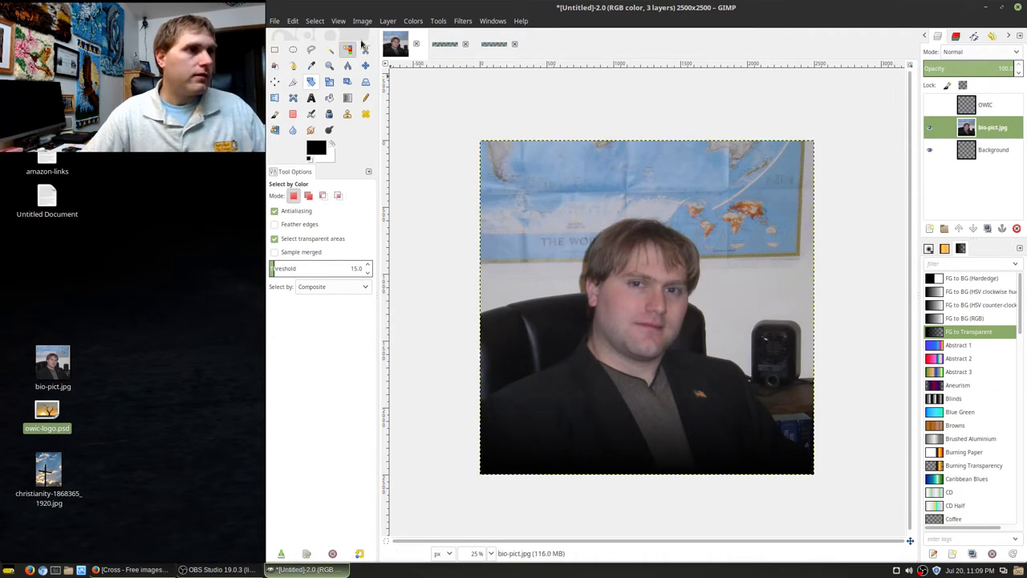
{"action": "left_click_drag", "start_coordinate": [273, 271], "coordinate": [226, 272]}
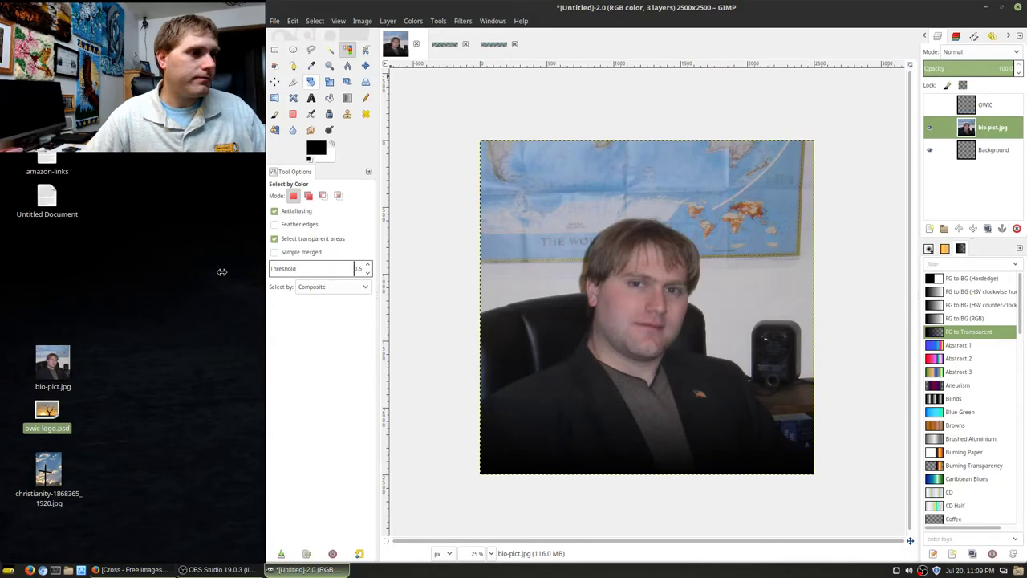
{"action": "left_click", "coordinate": [525, 300]}
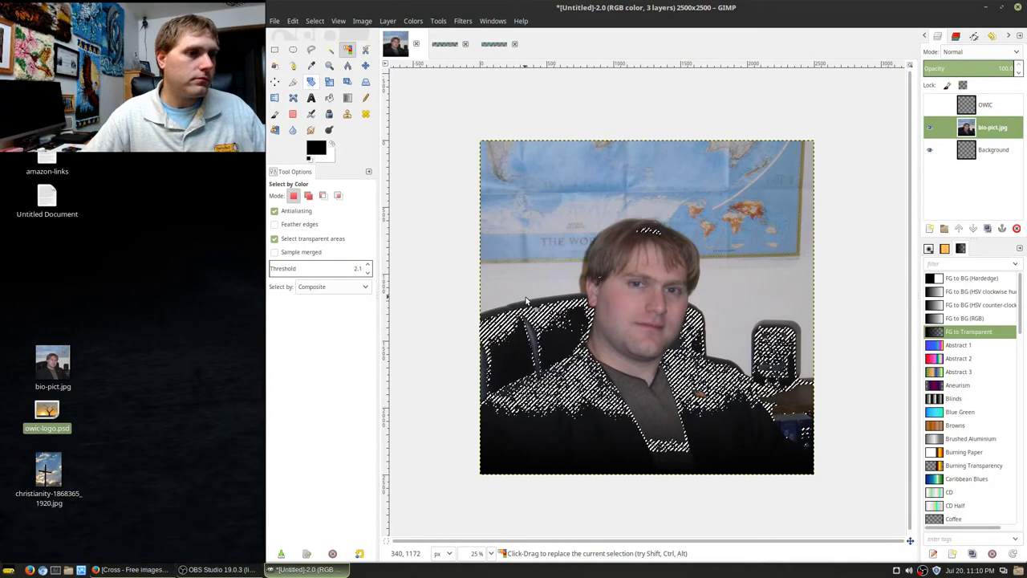
{"action": "key", "text": "ctrl+shift+a"}
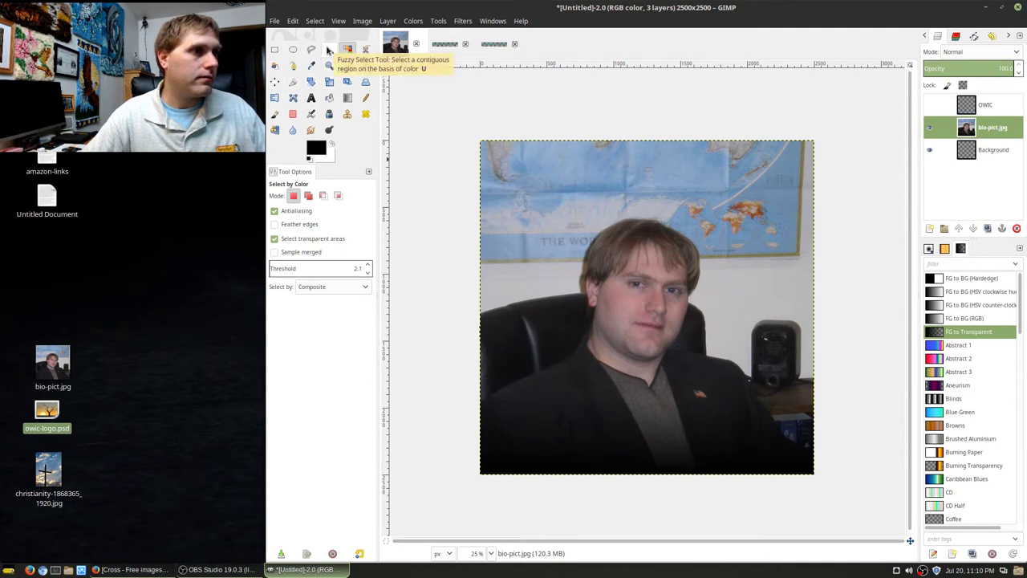
Try selecting the wall map with the Fuzzy Select tool at a threshold of 15, and clear the selection
{"action": "left_click", "coordinate": [328, 50]}
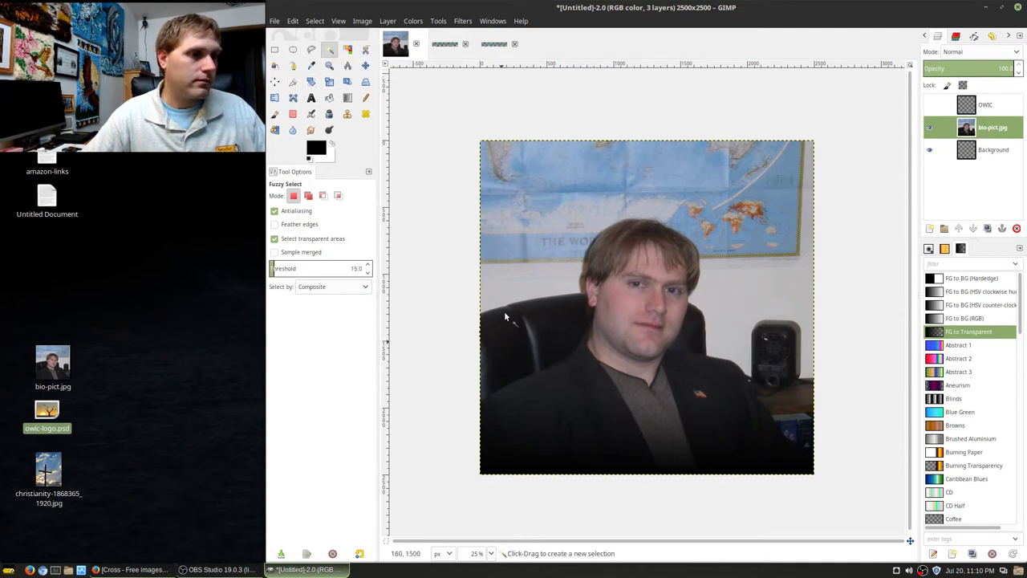
{"action": "left_click_drag", "start_coordinate": [518, 223], "coordinate": [700, 217]}
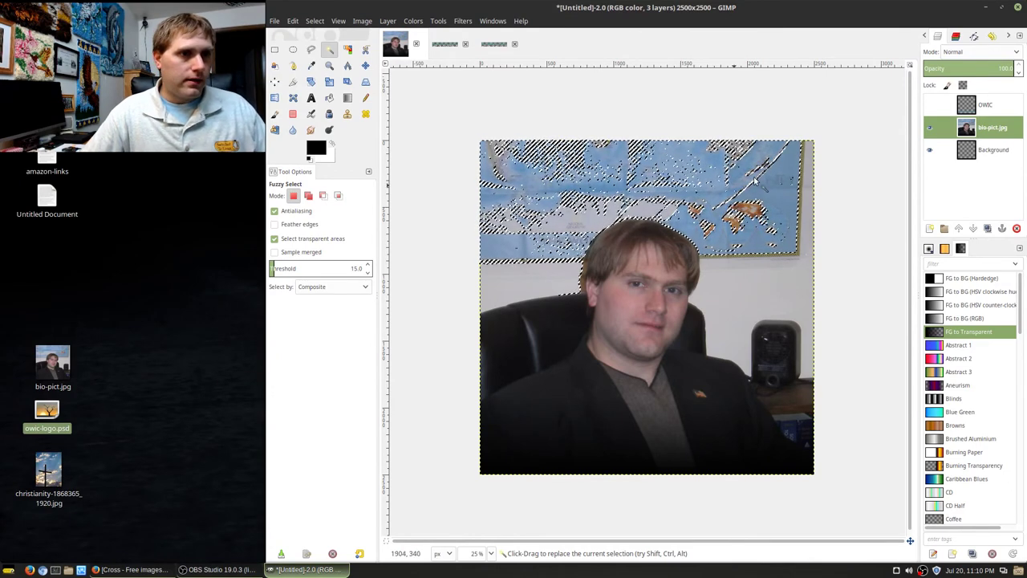
{"action": "left_click_drag", "start_coordinate": [758, 212], "coordinate": [759, 193]}
{"action": "key", "text": "ctrl+shift+a"}
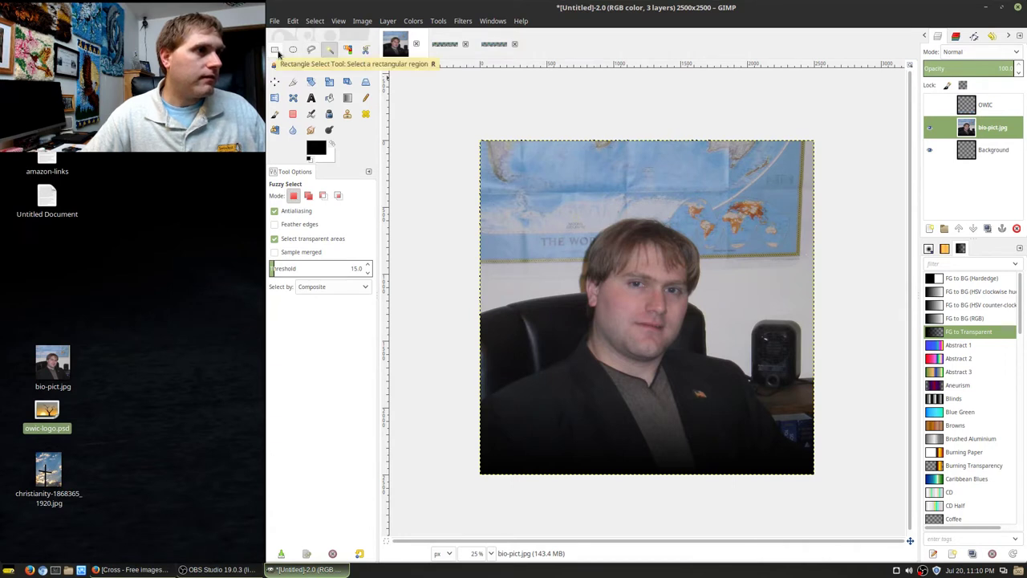
With a 2. Hardness 050 Eraser sized about 535, erase the map in the upper-left corner of bio-pict.jpg, undoing one stray stroke
{"action": "left_click", "coordinate": [294, 115]}
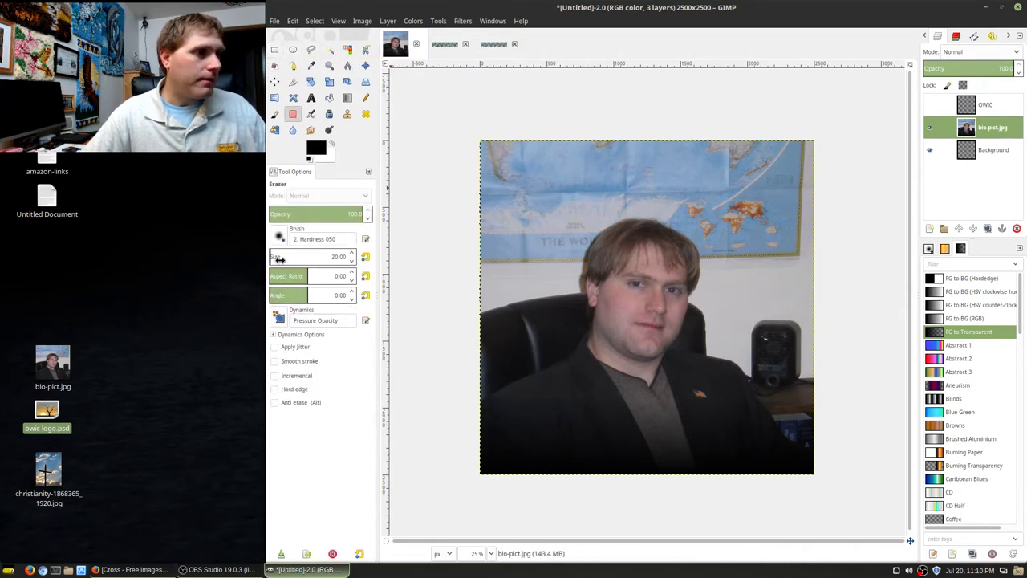
{"action": "mouse_move", "coordinate": [271, 256]}
{"action": "left_mouse_down"}
{"action": "mouse_move", "coordinate": [345, 255]}
{"action": "mouse_move", "coordinate": [285, 258]}
{"action": "mouse_move", "coordinate": [344, 255]}
{"action": "mouse_move", "coordinate": [300, 264]}
{"action": "mouse_move", "coordinate": [291, 258]}
{"action": "mouse_move", "coordinate": [339, 253]}
{"action": "left_mouse_up"}
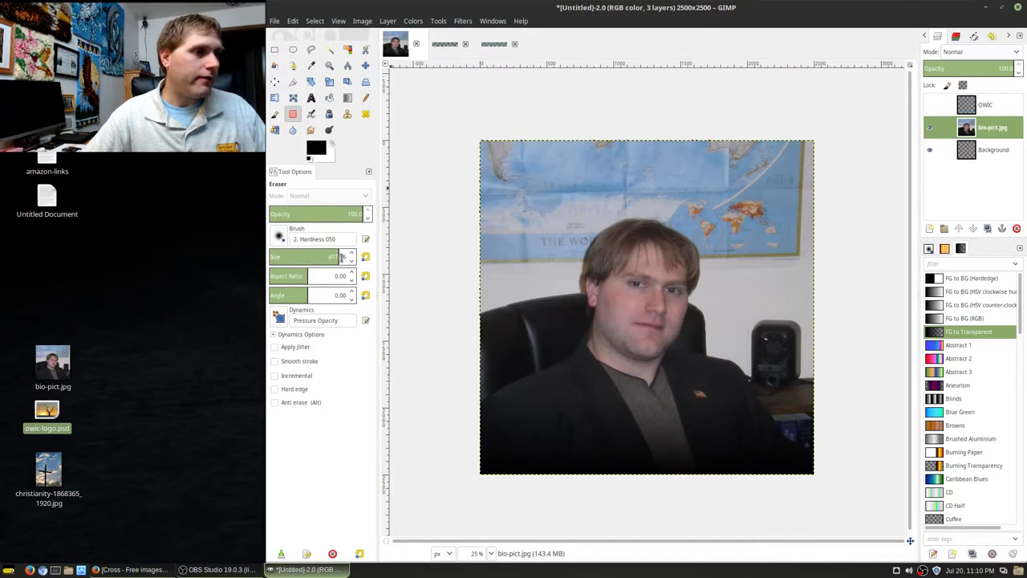
{"action": "left_click_drag", "start_coordinate": [328, 257], "coordinate": [315, 259]}
{"action": "mouse_move", "coordinate": [511, 147]}
{"action": "left_mouse_down"}
{"action": "mouse_move", "coordinate": [494, 170]}
{"action": "mouse_move", "coordinate": [549, 141]}
{"action": "mouse_move", "coordinate": [507, 187]}
{"action": "mouse_move", "coordinate": [550, 154]}
{"action": "left_mouse_up"}
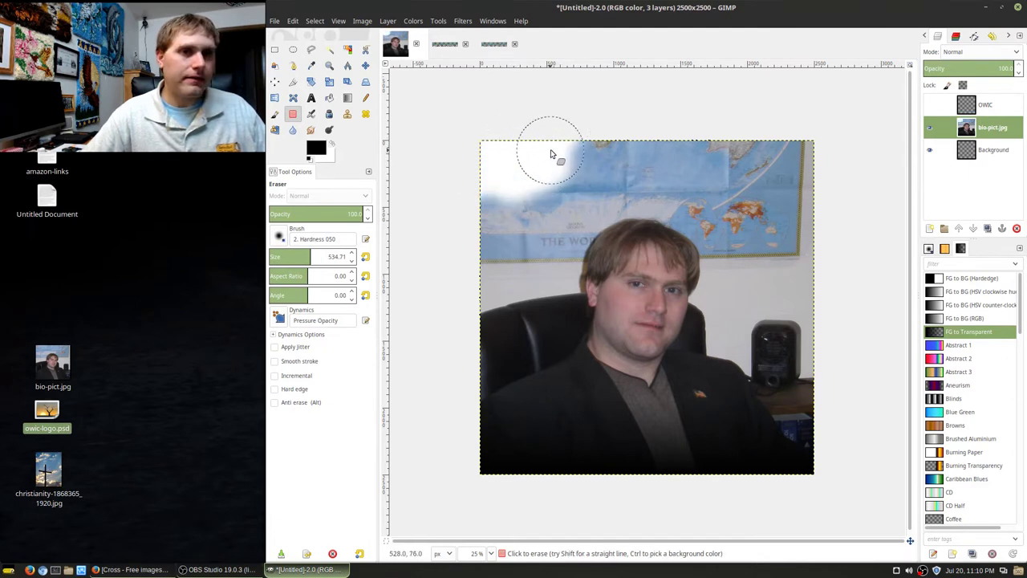
{"action": "left_click_drag", "start_coordinate": [630, 193], "coordinate": [572, 219]}
{"action": "key", "text": "ctrl+z"}
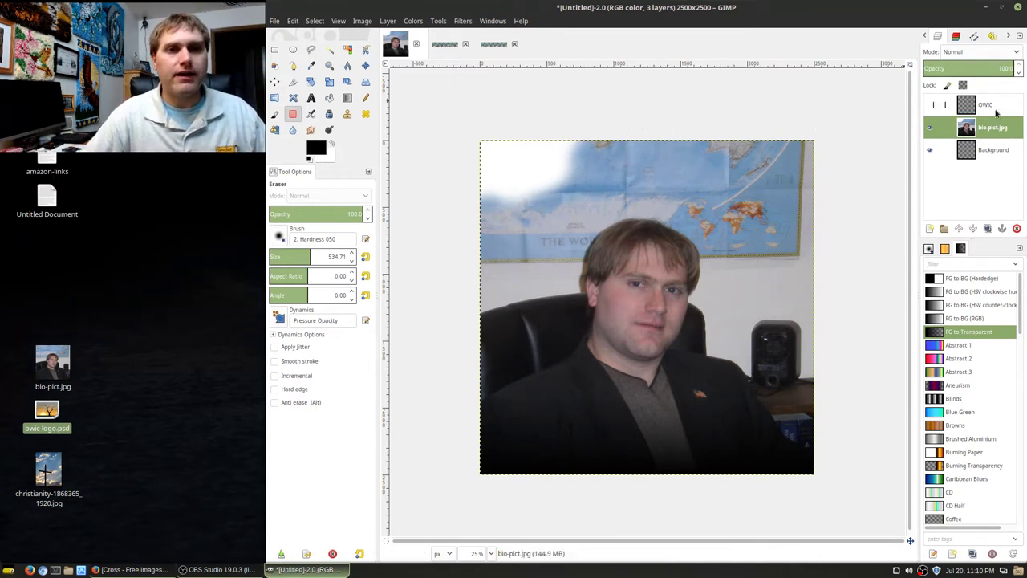
{"action": "mouse_move", "coordinate": [573, 120]}
{"action": "left_mouse_down"}
{"action": "mouse_move", "coordinate": [469, 244]}
{"action": "mouse_move", "coordinate": [584, 131]}
{"action": "mouse_move", "coordinate": [542, 156]}
{"action": "mouse_move", "coordinate": [469, 231]}
{"action": "mouse_move", "coordinate": [644, 114]}
{"action": "mouse_move", "coordinate": [486, 224]}
{"action": "mouse_move", "coordinate": [486, 235]}
{"action": "mouse_move", "coordinate": [617, 142]}
{"action": "mouse_move", "coordinate": [545, 178]}
{"action": "mouse_move", "coordinate": [596, 153]}
{"action": "left_mouse_up"}
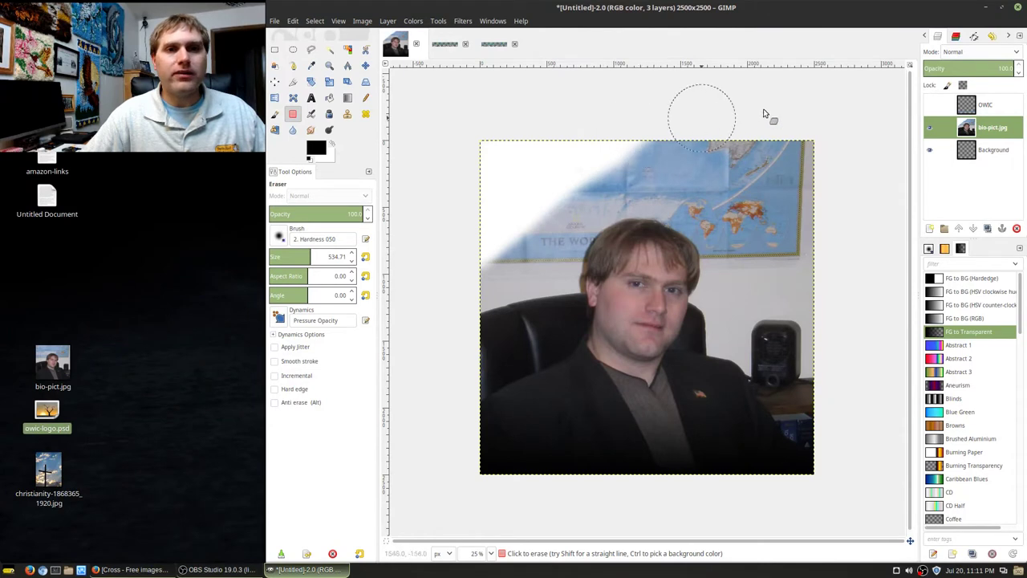
Add an alpha channel to bio-pict.jpg and roughly erase the map, wall, chair and speaker around the man to transparency
{"action": "right_click", "coordinate": [999, 132]}
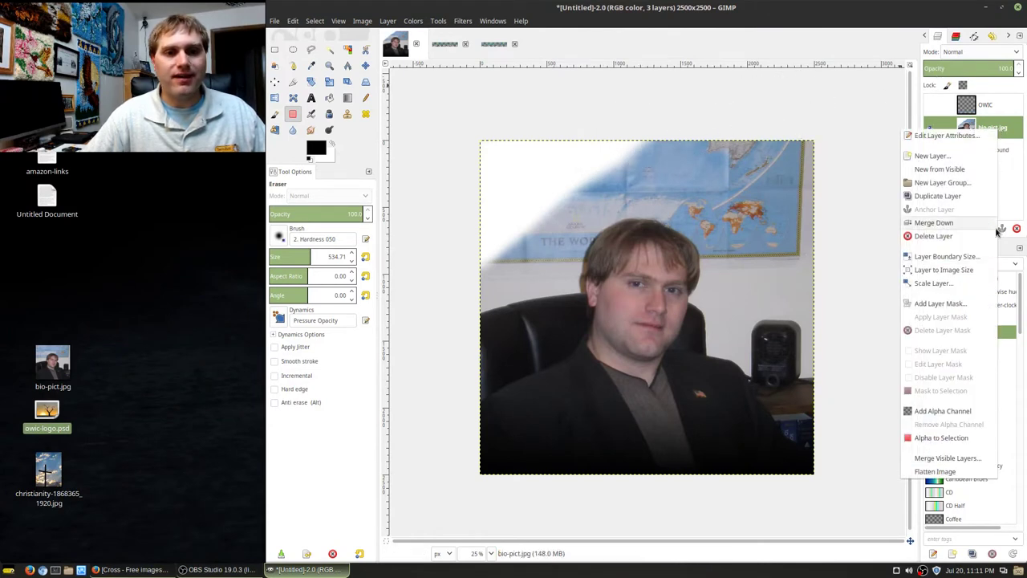
{"action": "left_click", "coordinate": [965, 411]}
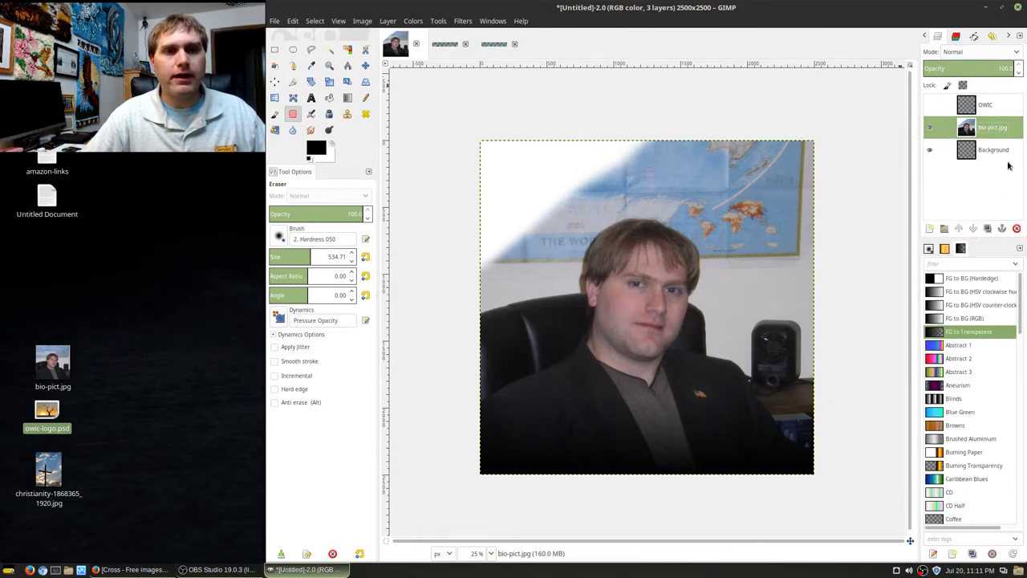
{"action": "mouse_move", "coordinate": [489, 181]}
{"action": "left_mouse_down"}
{"action": "mouse_move", "coordinate": [449, 201]}
{"action": "mouse_move", "coordinate": [560, 133]}
{"action": "mouse_move", "coordinate": [592, 155]}
{"action": "mouse_move", "coordinate": [511, 229]}
{"action": "mouse_move", "coordinate": [567, 191]}
{"action": "mouse_move", "coordinate": [503, 241]}
{"action": "mouse_move", "coordinate": [666, 132]}
{"action": "mouse_move", "coordinate": [814, 169]}
{"action": "mouse_move", "coordinate": [698, 163]}
{"action": "mouse_move", "coordinate": [806, 199]}
{"action": "mouse_move", "coordinate": [713, 178]}
{"action": "mouse_move", "coordinate": [636, 194]}
{"action": "mouse_move", "coordinate": [699, 171]}
{"action": "left_mouse_up"}
{"action": "mouse_move", "coordinate": [790, 228]}
{"action": "left_mouse_down"}
{"action": "mouse_move", "coordinate": [807, 340]}
{"action": "mouse_move", "coordinate": [748, 234]}
{"action": "mouse_move", "coordinate": [692, 190]}
{"action": "mouse_move", "coordinate": [772, 237]}
{"action": "mouse_move", "coordinate": [818, 389]}
{"action": "mouse_move", "coordinate": [845, 434]}
{"action": "mouse_move", "coordinate": [792, 387]}
{"action": "mouse_move", "coordinate": [845, 434]}
{"action": "mouse_move", "coordinate": [793, 407]}
{"action": "mouse_move", "coordinate": [767, 305]}
{"action": "mouse_move", "coordinate": [731, 235]}
{"action": "mouse_move", "coordinate": [702, 207]}
{"action": "left_mouse_up"}
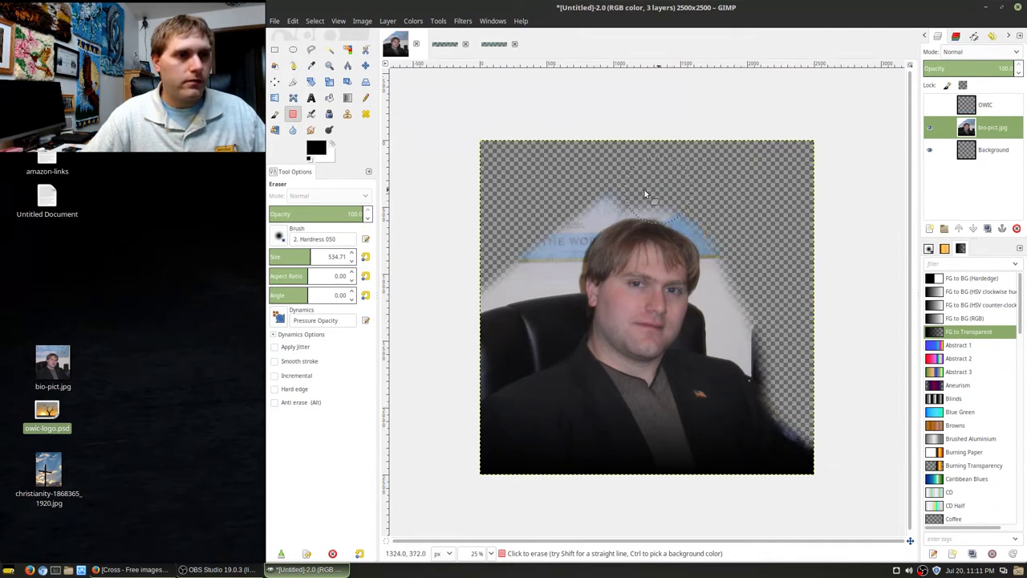
{"action": "mouse_move", "coordinate": [548, 239]}
{"action": "left_mouse_down"}
{"action": "mouse_move", "coordinate": [461, 347]}
{"action": "mouse_move", "coordinate": [539, 296]}
{"action": "mouse_move", "coordinate": [549, 303]}
{"action": "mouse_move", "coordinate": [459, 387]}
{"action": "mouse_move", "coordinate": [449, 373]}
{"action": "mouse_move", "coordinate": [555, 324]}
{"action": "mouse_move", "coordinate": [566, 305]}
{"action": "mouse_move", "coordinate": [555, 284]}
{"action": "mouse_move", "coordinate": [557, 250]}
{"action": "left_mouse_up"}
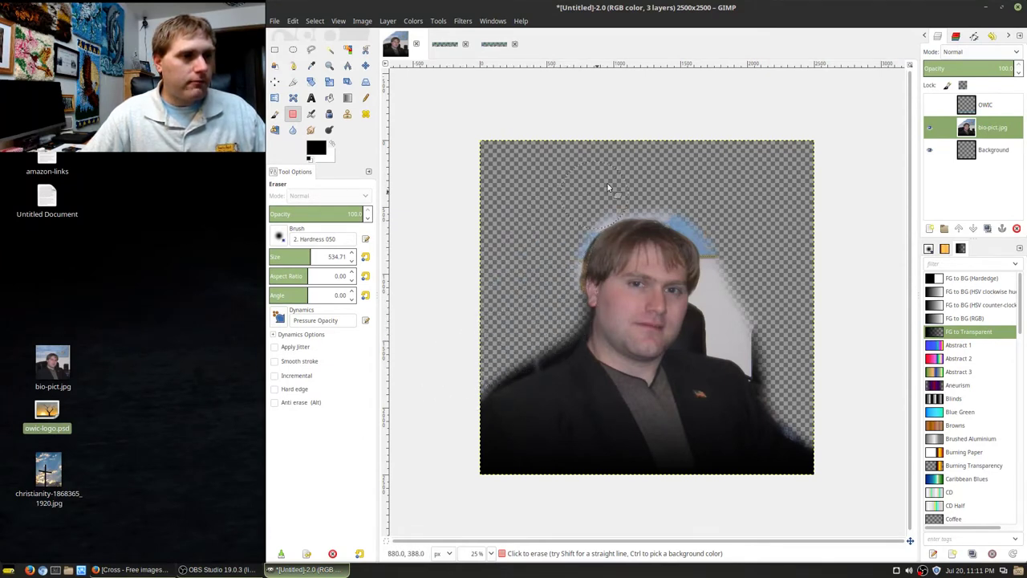
{"action": "mouse_move", "coordinate": [727, 284]}
{"action": "left_mouse_down"}
{"action": "mouse_move", "coordinate": [770, 349]}
{"action": "mouse_move", "coordinate": [739, 328]}
{"action": "mouse_move", "coordinate": [733, 315]}
{"action": "mouse_move", "coordinate": [774, 370]}
{"action": "mouse_move", "coordinate": [795, 378]}
{"action": "mouse_move", "coordinate": [774, 356]}
{"action": "left_mouse_up"}
{"action": "mouse_move", "coordinate": [807, 406]}
{"action": "left_mouse_down"}
{"action": "mouse_move", "coordinate": [811, 431]}
{"action": "mouse_move", "coordinate": [858, 440]}
{"action": "left_mouse_up"}
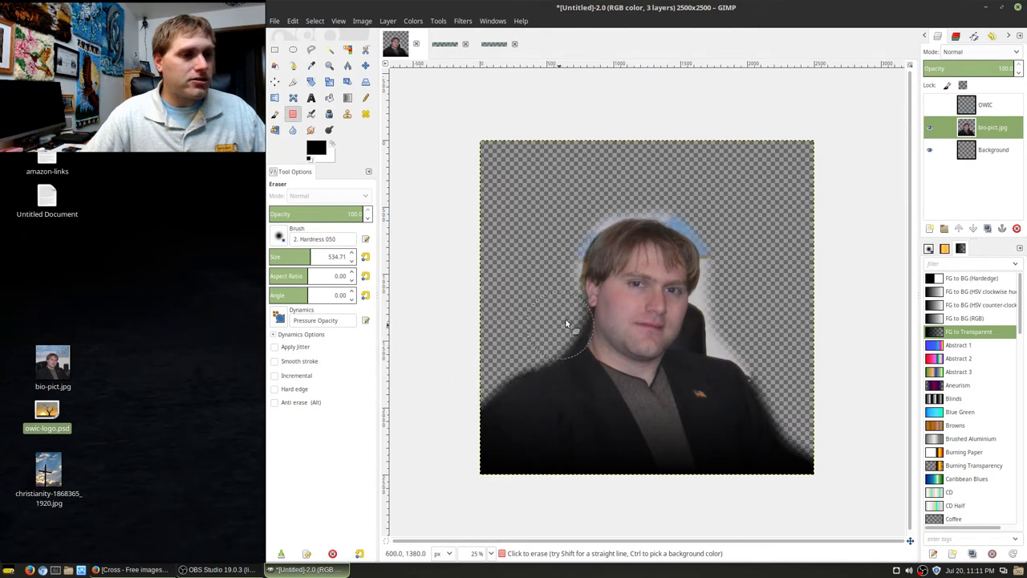
Undo an erase stroke over the top of the hair, and erase the chair and wall between the face and the right shoulder
{"action": "mouse_move", "coordinate": [629, 193]}
{"action": "left_mouse_down"}
{"action": "mouse_move", "coordinate": [660, 187]}
{"action": "mouse_move", "coordinate": [715, 234]}
{"action": "mouse_move", "coordinate": [643, 218]}
{"action": "left_mouse_up"}
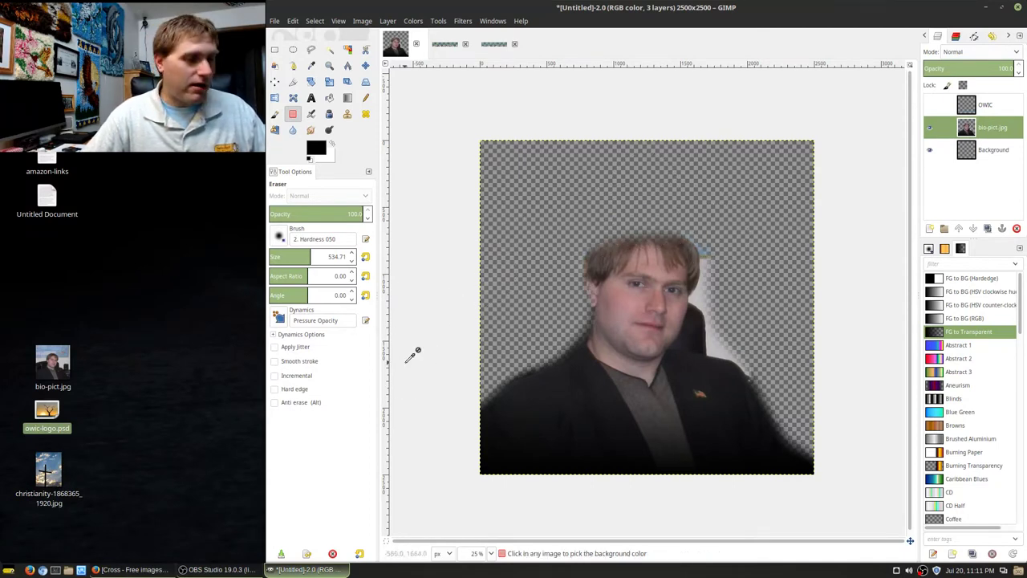
{"action": "key", "text": "ctrl+z"}
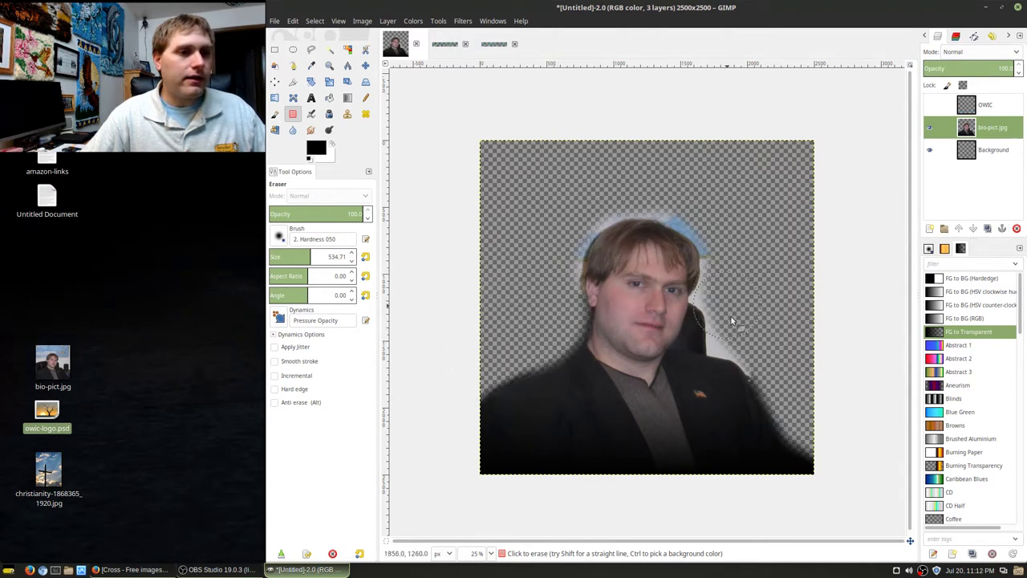
{"action": "mouse_move", "coordinate": [735, 331]}
{"action": "left_mouse_down"}
{"action": "mouse_move", "coordinate": [722, 326]}
{"action": "mouse_move", "coordinate": [710, 347]}
{"action": "left_mouse_up"}
{"action": "mouse_move", "coordinate": [799, 338]}
{"action": "left_mouse_down"}
{"action": "mouse_move", "coordinate": [774, 351]}
{"action": "mouse_move", "coordinate": [749, 347]}
{"action": "left_mouse_up"}
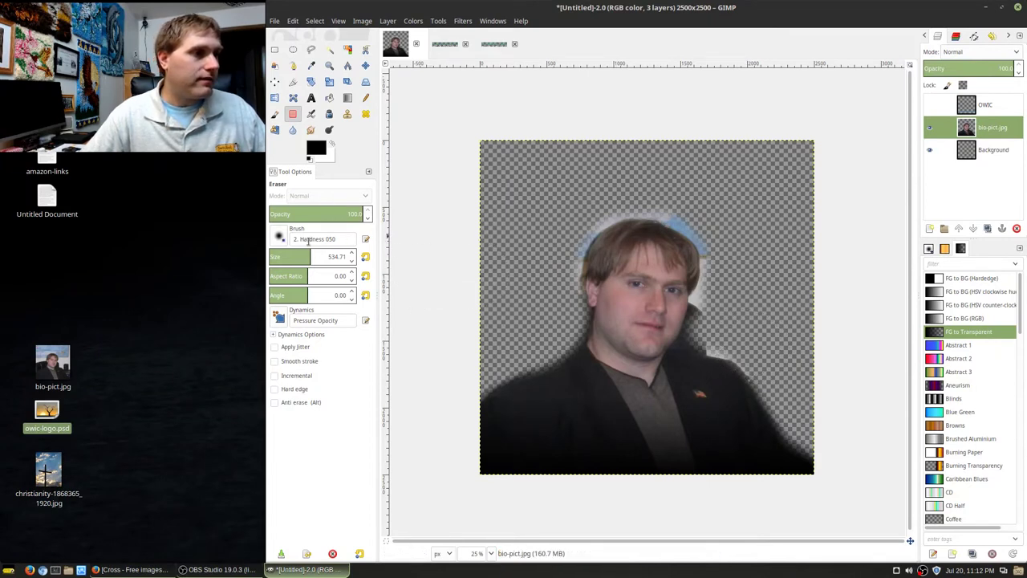
Reduce the Eraser size to about 104 and clear the background remnants along the left side of the head
{"action": "left_click_drag", "start_coordinate": [314, 257], "coordinate": [277, 258]}
{"action": "scroll", "coordinate": [559, 276], "scroll_direction": "up", "scroll_amount": 3}
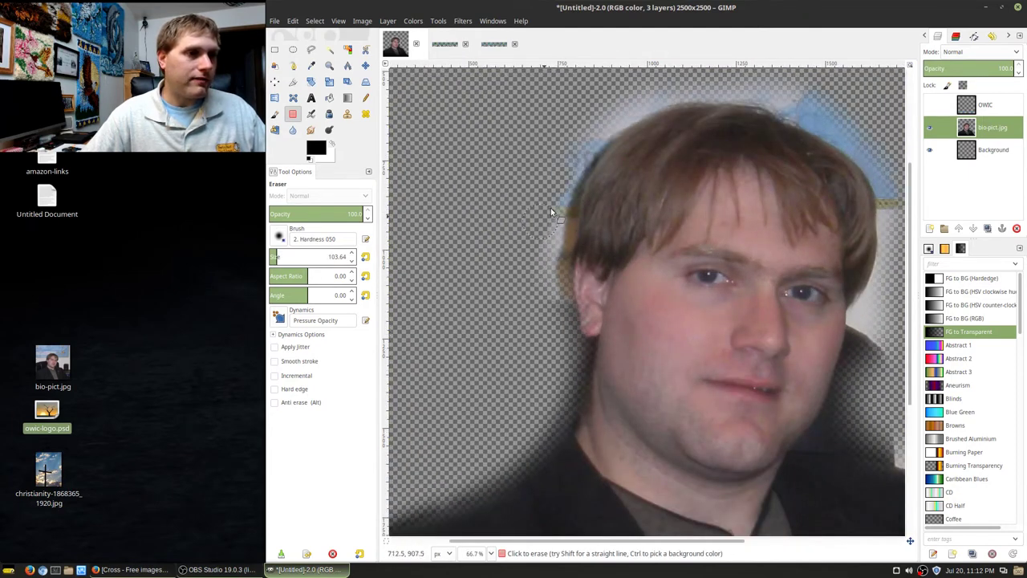
{"action": "mouse_move", "coordinate": [546, 265]}
{"action": "left_mouse_down"}
{"action": "mouse_move", "coordinate": [550, 285]}
{"action": "mouse_move", "coordinate": [562, 237]}
{"action": "left_mouse_up"}
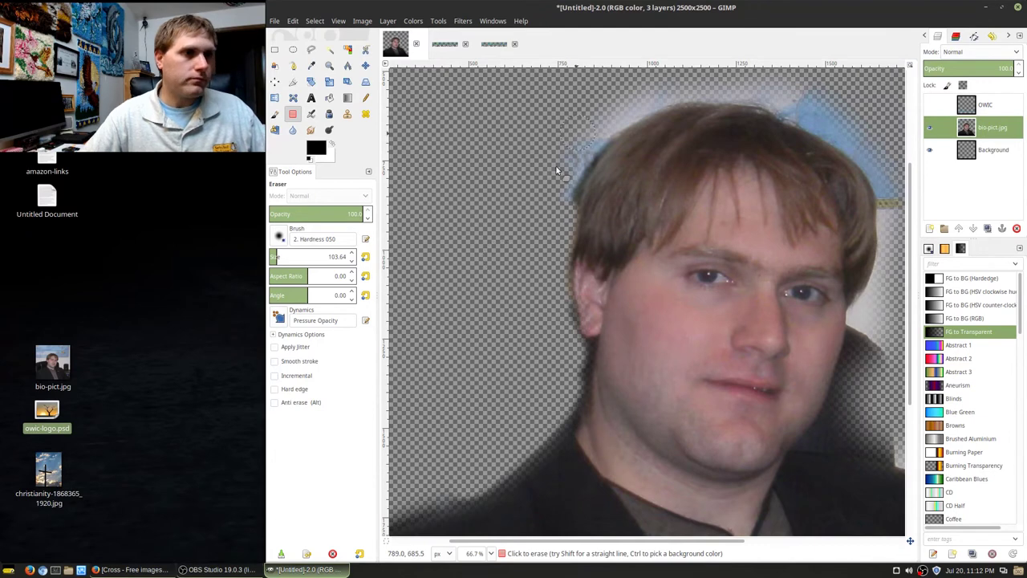
{"action": "scroll", "coordinate": [593, 176], "scroll_direction": "up", "scroll_amount": 4}
{"action": "left_click_drag", "start_coordinate": [589, 315], "coordinate": [535, 390]}
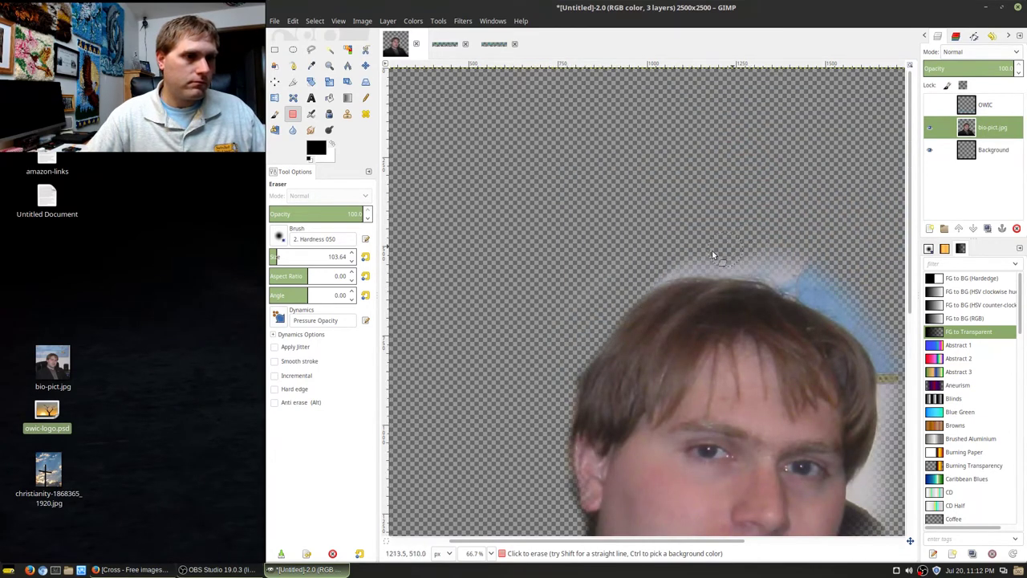
Erase the remaining wall and blue map along the top and upper-right edge of the hair
{"action": "mouse_move", "coordinate": [699, 251]}
{"action": "left_mouse_down"}
{"action": "mouse_move", "coordinate": [786, 263]}
{"action": "mouse_move", "coordinate": [836, 294]}
{"action": "left_mouse_up"}
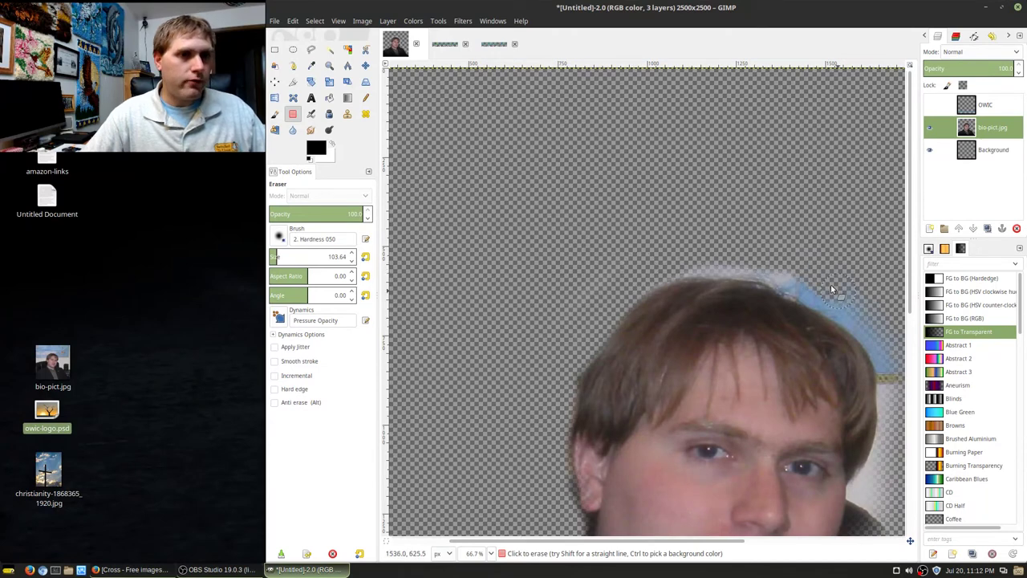
{"action": "mouse_move", "coordinate": [765, 268]}
{"action": "left_mouse_down"}
{"action": "mouse_move", "coordinate": [699, 258]}
{"action": "mouse_move", "coordinate": [662, 271]}
{"action": "mouse_move", "coordinate": [684, 260]}
{"action": "mouse_move", "coordinate": [742, 264]}
{"action": "left_mouse_up"}
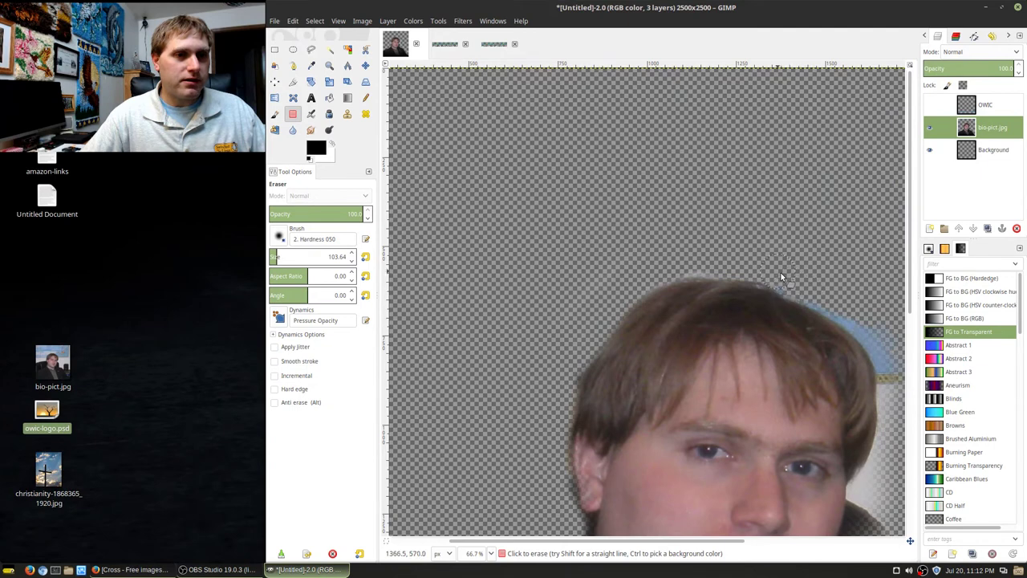
{"action": "left_click_drag", "start_coordinate": [865, 323], "coordinate": [890, 360]}
{"action": "left_click_drag", "start_coordinate": [835, 314], "coordinate": [785, 287]}
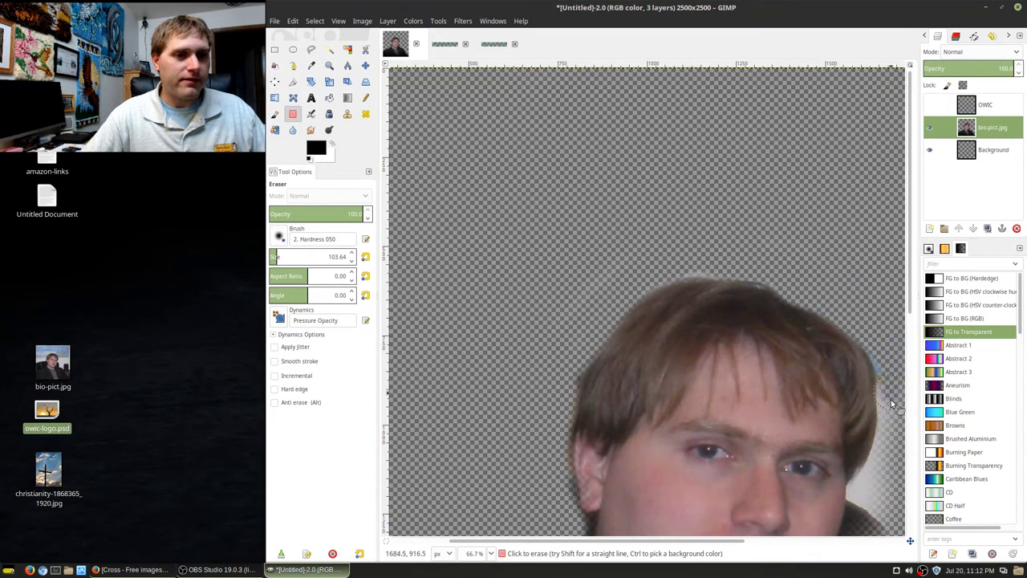
Erase the leftover light wall along the right side of the hair and cheek, above the shoulder
{"action": "scroll", "coordinate": [883, 417], "scroll_direction": "down", "scroll_amount": 5}
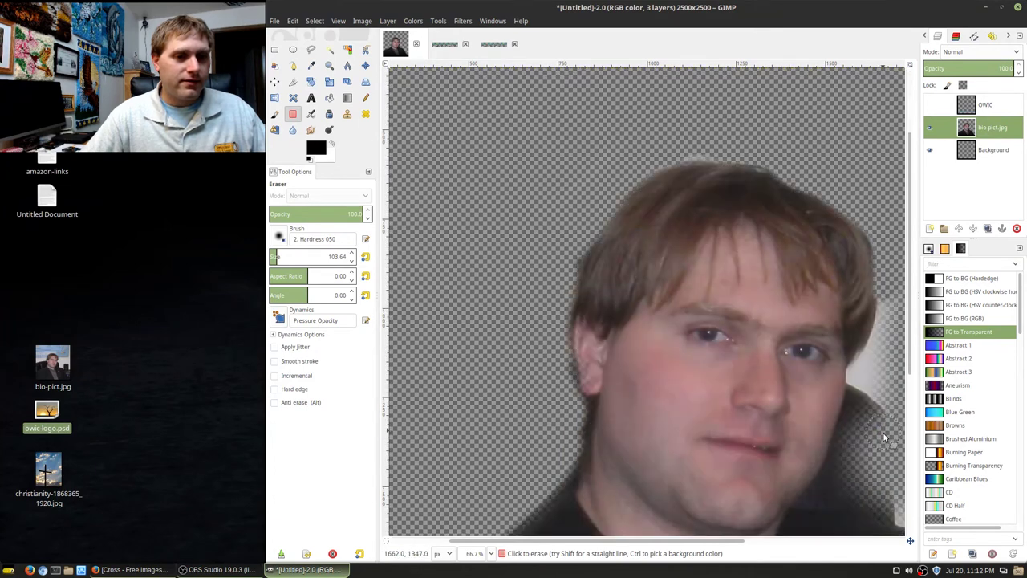
{"action": "scroll", "coordinate": [882, 385], "scroll_direction": "up", "scroll_amount": 5}
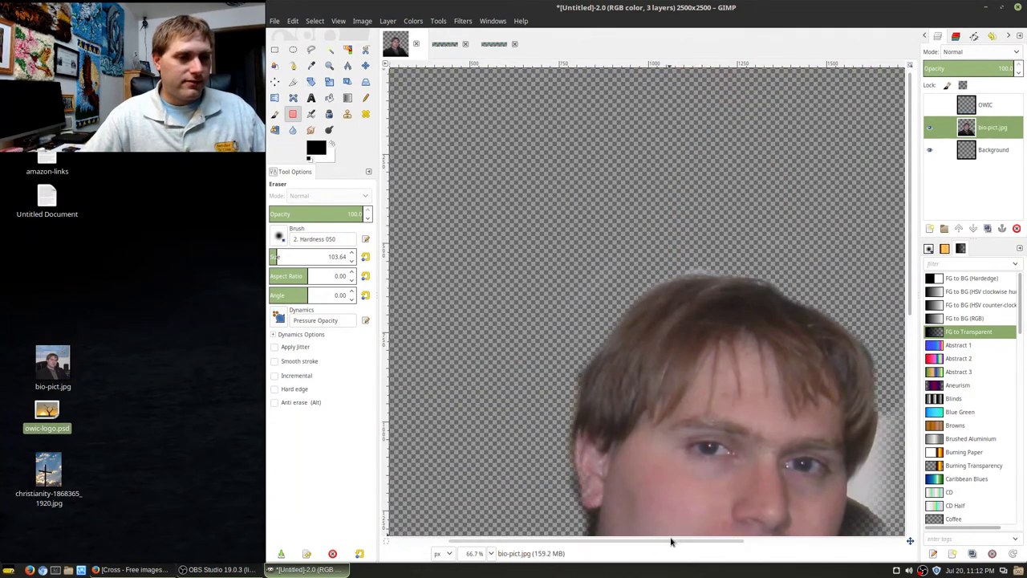
{"action": "scroll", "coordinate": [747, 522], "scroll_direction": "right", "scroll_amount": 3}
{"action": "scroll", "coordinate": [747, 521], "scroll_direction": "right", "scroll_amount": 2}
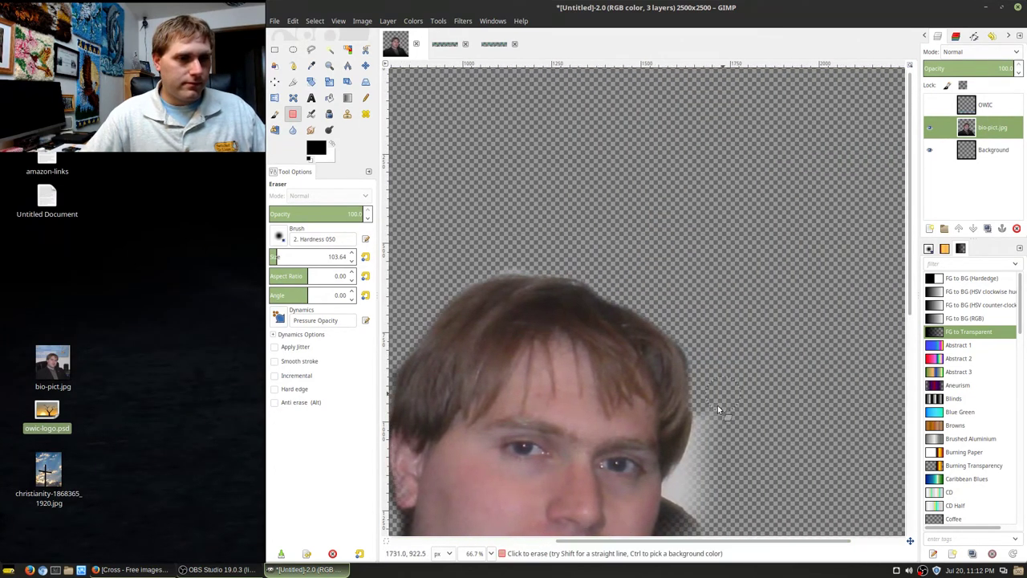
{"action": "left_click_drag", "start_coordinate": [698, 465], "coordinate": [675, 494]}
{"action": "scroll", "coordinate": [732, 474], "scroll_direction": "down", "scroll_amount": 5}
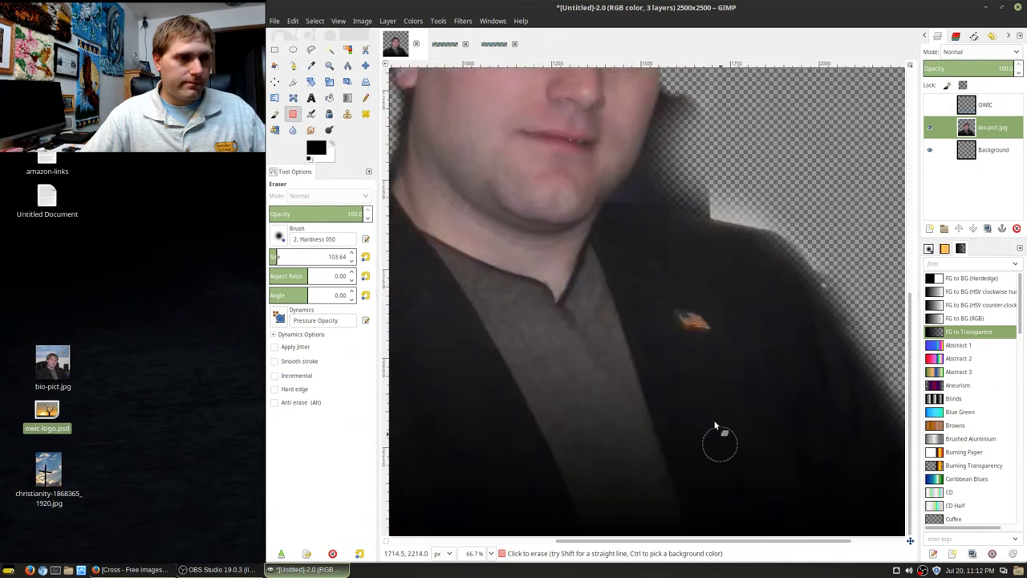
{"action": "scroll", "coordinate": [714, 420], "scroll_direction": "up", "scroll_amount": 6}
{"action": "scroll", "coordinate": [717, 397], "scroll_direction": "down", "scroll_amount": 3}
{"action": "scroll", "coordinate": [722, 357], "scroll_direction": "up", "scroll_amount": 3}
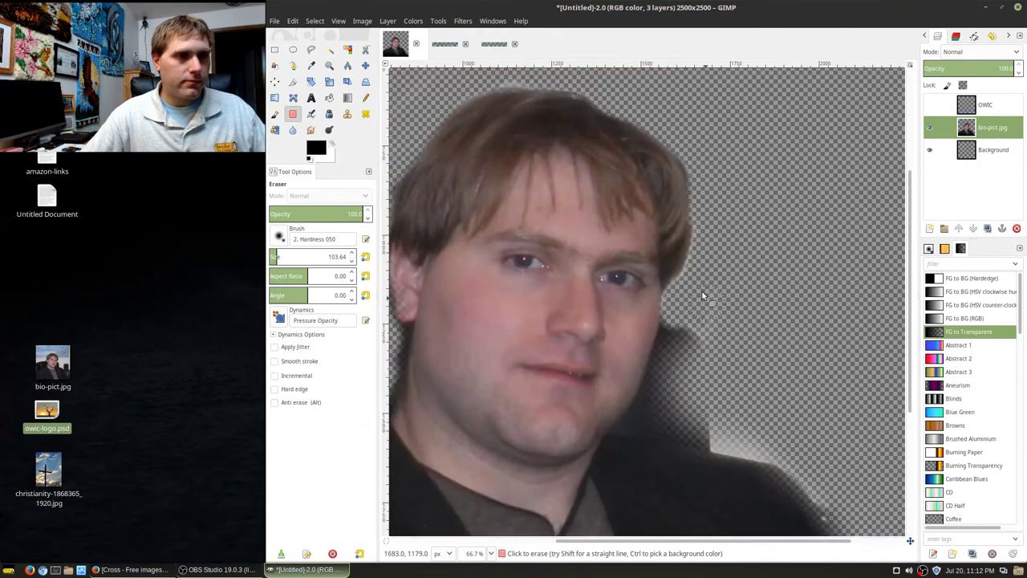
Erase the dark chair remnant beside the right cheek and jaw and the light wall strip above the right shoulder
{"action": "mouse_move", "coordinate": [683, 360]}
{"action": "left_mouse_down"}
{"action": "mouse_move", "coordinate": [674, 312]}
{"action": "mouse_move", "coordinate": [637, 435]}
{"action": "mouse_move", "coordinate": [622, 438]}
{"action": "mouse_move", "coordinate": [682, 385]}
{"action": "left_mouse_up"}
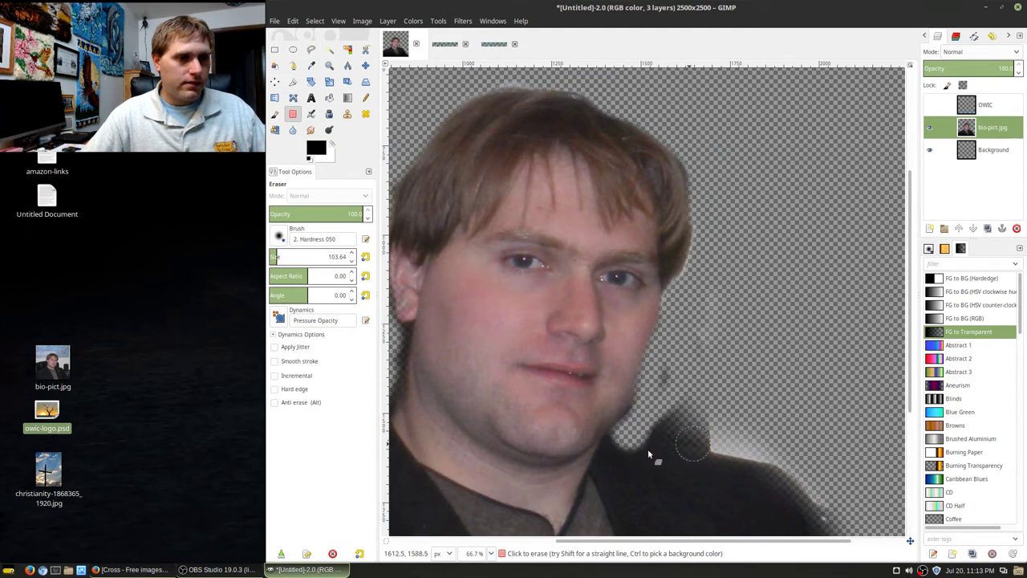
{"action": "key", "text": "ctrl+z"}
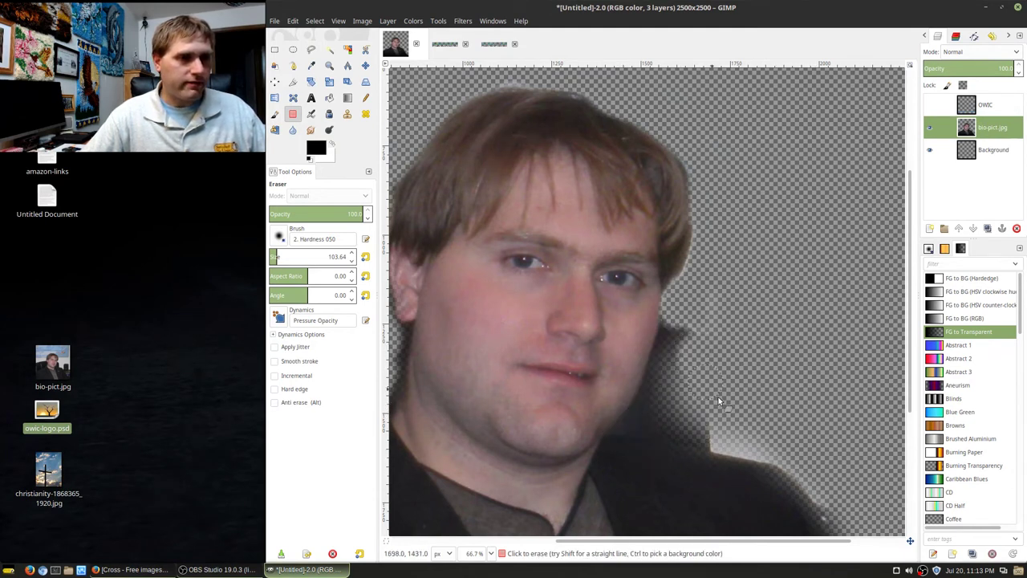
{"action": "mouse_move", "coordinate": [694, 440]}
{"action": "left_mouse_down"}
{"action": "mouse_move", "coordinate": [699, 371]}
{"action": "mouse_move", "coordinate": [684, 342]}
{"action": "mouse_move", "coordinate": [679, 377]}
{"action": "mouse_move", "coordinate": [679, 329]}
{"action": "left_mouse_up"}
{"action": "mouse_move", "coordinate": [670, 390]}
{"action": "left_mouse_down"}
{"action": "mouse_move", "coordinate": [647, 434]}
{"action": "mouse_move", "coordinate": [683, 358]}
{"action": "mouse_move", "coordinate": [677, 324]}
{"action": "mouse_move", "coordinate": [661, 401]}
{"action": "mouse_move", "coordinate": [672, 335]}
{"action": "left_mouse_up"}
{"action": "mouse_move", "coordinate": [651, 411]}
{"action": "left_mouse_down"}
{"action": "mouse_move", "coordinate": [625, 436]}
{"action": "mouse_move", "coordinate": [702, 430]}
{"action": "mouse_move", "coordinate": [619, 437]}
{"action": "mouse_move", "coordinate": [727, 436]}
{"action": "mouse_move", "coordinate": [791, 459]}
{"action": "mouse_move", "coordinate": [696, 438]}
{"action": "mouse_move", "coordinate": [801, 470]}
{"action": "left_mouse_up"}
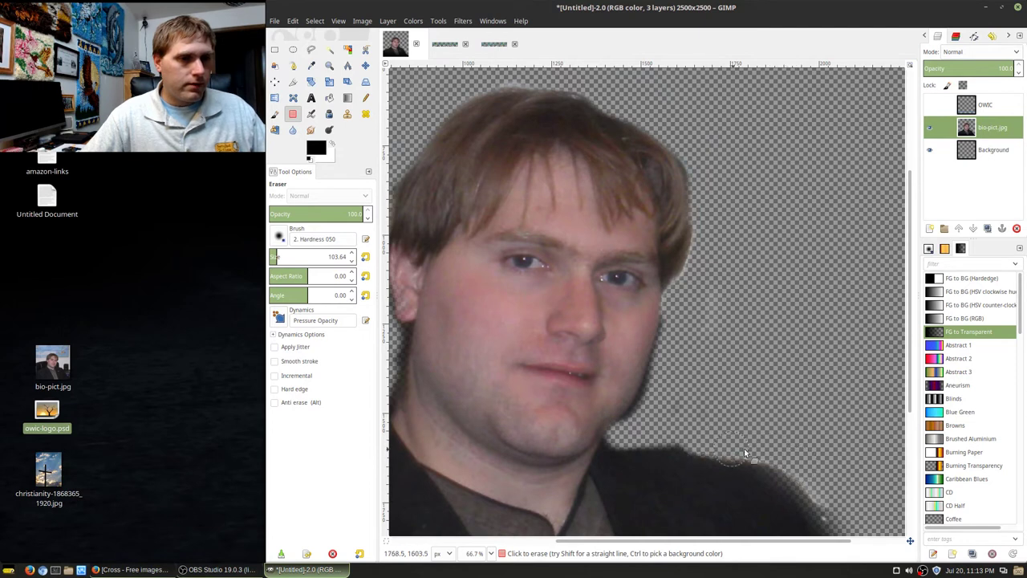
{"action": "mouse_move", "coordinate": [673, 451]}
{"action": "left_mouse_down"}
{"action": "mouse_move", "coordinate": [650, 442]}
{"action": "mouse_move", "coordinate": [619, 451]}
{"action": "mouse_move", "coordinate": [634, 446]}
{"action": "left_mouse_up"}
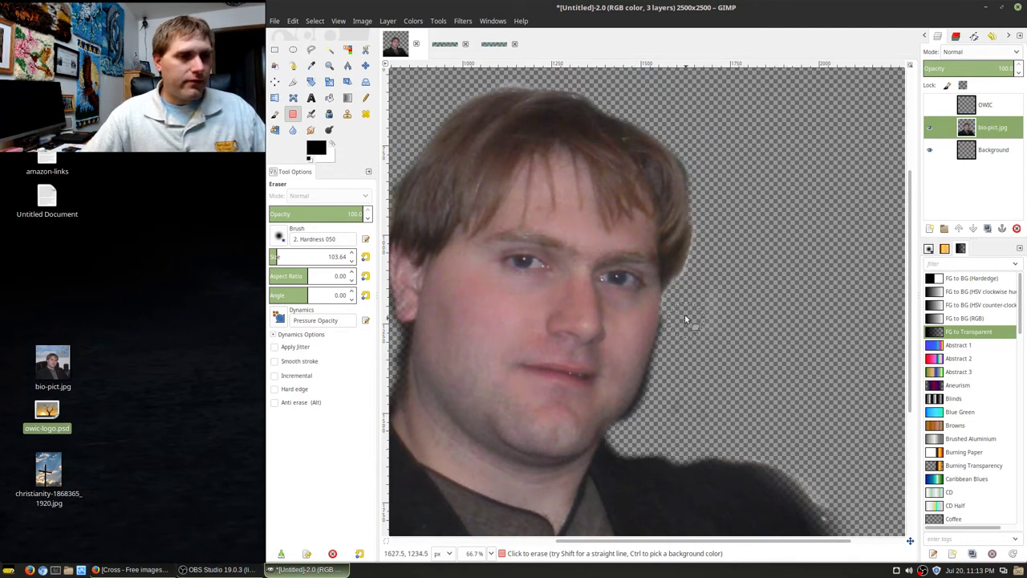
{"action": "left_click_drag", "start_coordinate": [666, 353], "coordinate": [649, 405]}
Erase the leftover background fringe along the outer slope of the right shoulder
{"action": "scroll", "coordinate": [799, 372], "scroll_direction": "down", "scroll_amount": 5}
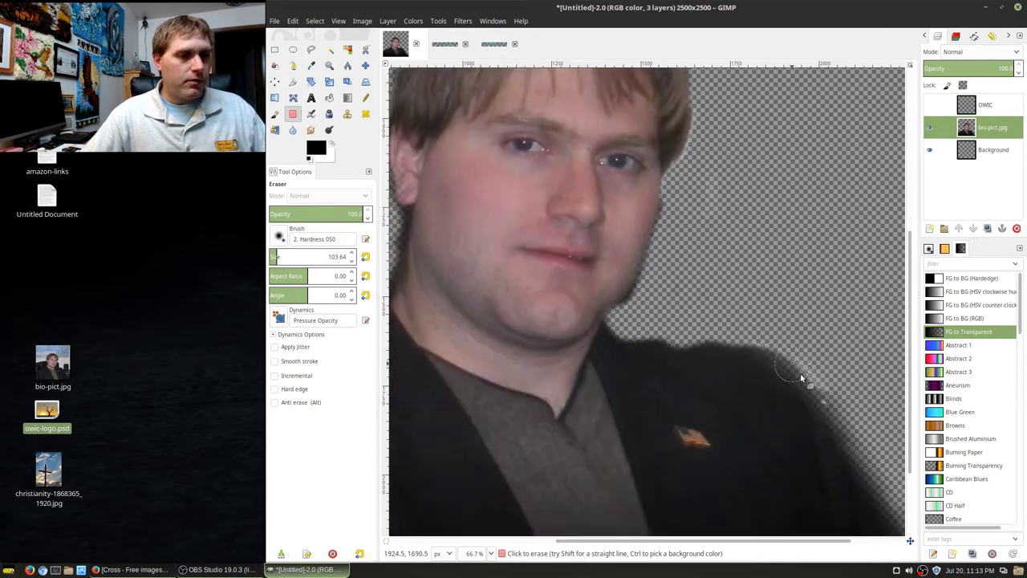
{"action": "scroll", "coordinate": [849, 376], "scroll_direction": "up", "scroll_amount": 4}
{"action": "scroll", "coordinate": [822, 358], "scroll_direction": "down", "scroll_amount": 1}
{"action": "left_click_drag", "start_coordinate": [768, 338], "coordinate": [802, 369]}
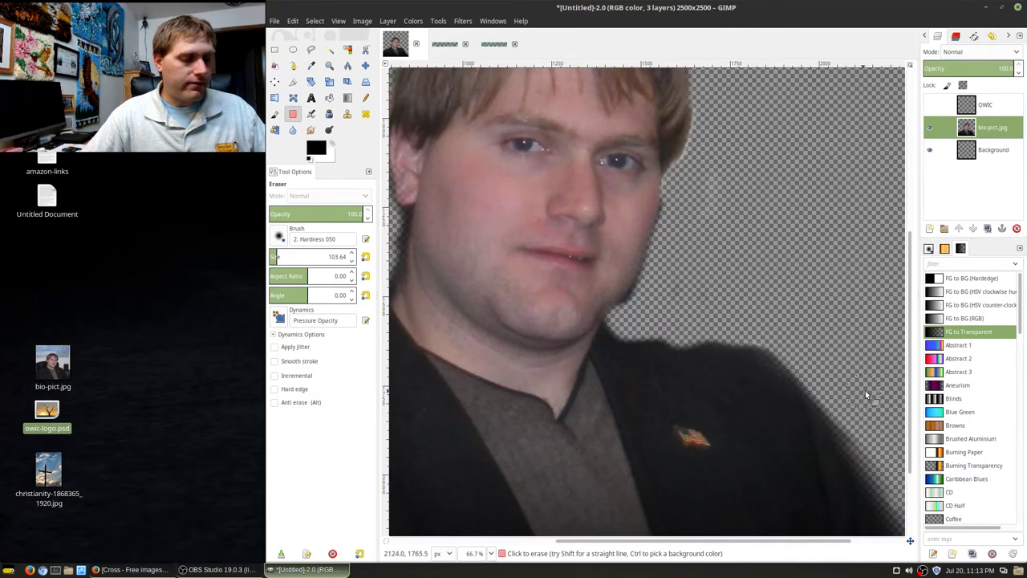
Reduce the Eraser opacity to 80 and clear the remaining dark edge beside the lower right jaw
{"action": "key", "text": "less"}
{"action": "scroll", "coordinate": [853, 380], "scroll_direction": "down", "scroll_amount": 4}
{"action": "scroll", "coordinate": [839, 385], "scroll_direction": "up", "scroll_amount": 1}
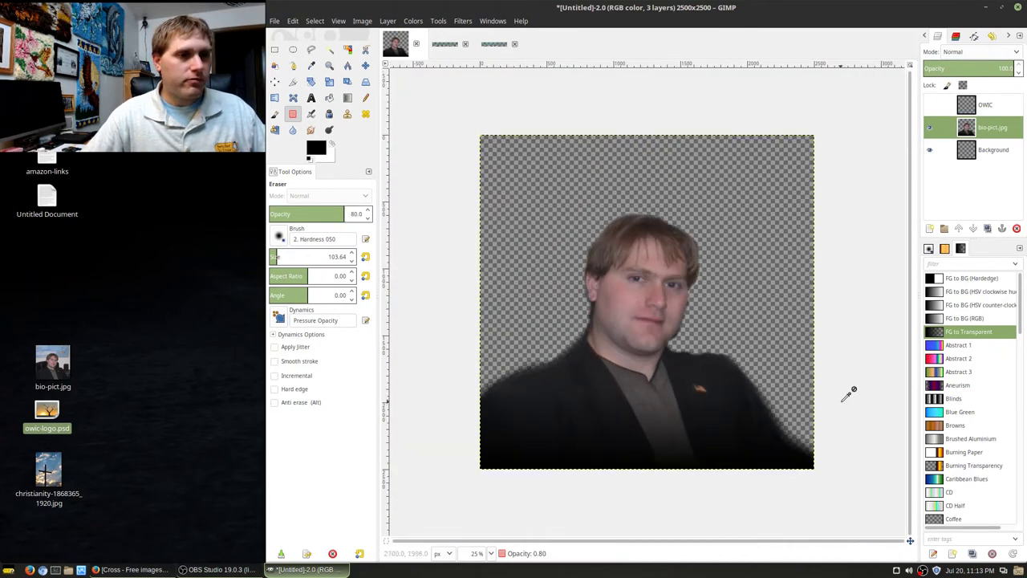
{"action": "scroll", "coordinate": [847, 394], "scroll_direction": "down", "scroll_amount": 1}
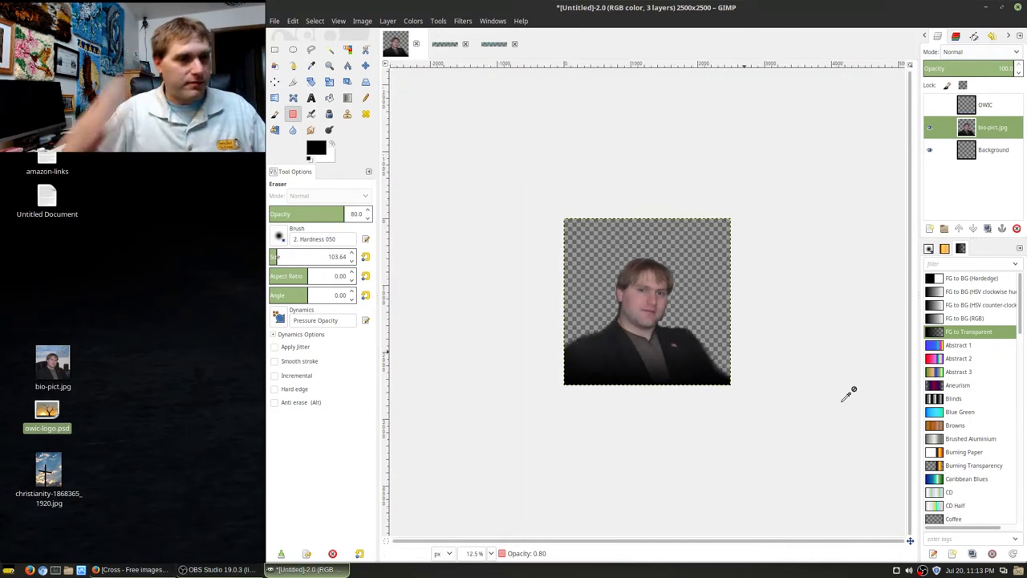
{"action": "scroll", "coordinate": [677, 329], "scroll_direction": "up", "scroll_amount": 6}
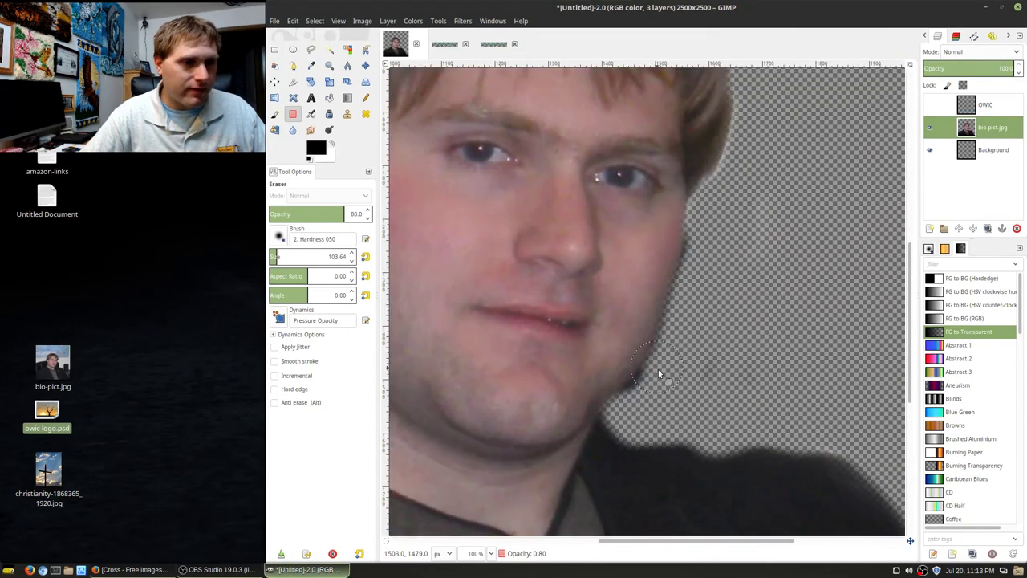
{"action": "left_click_drag", "start_coordinate": [658, 373], "coordinate": [664, 392]}
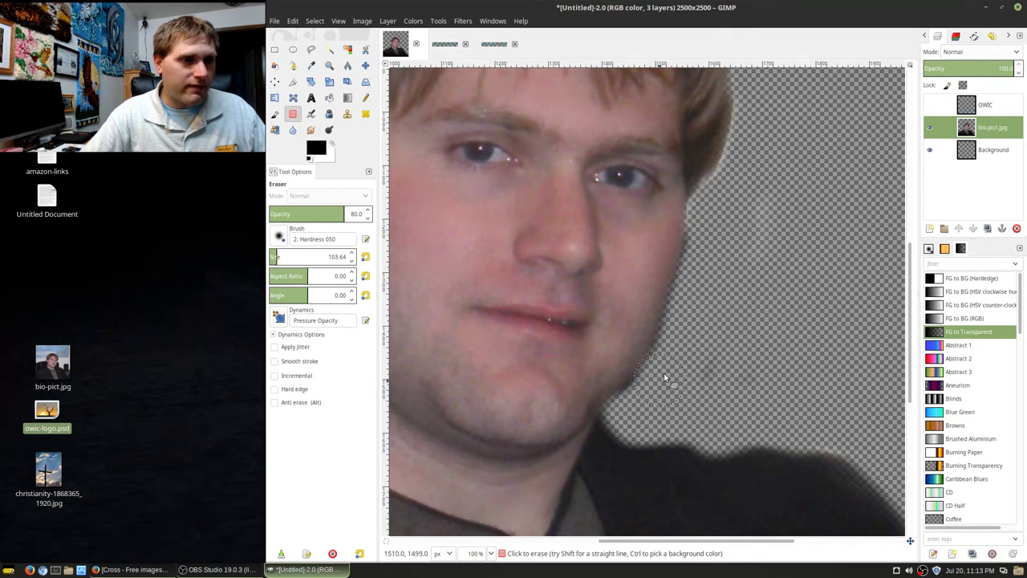
Show the OWIC logo layer and inspect how its lettering sits over the portrait's lower-right corner
{"action": "scroll", "coordinate": [826, 392], "scroll_direction": "down", "scroll_amount": 5}
{"action": "scroll", "coordinate": [826, 391], "scroll_direction": "up", "scroll_amount": 1}
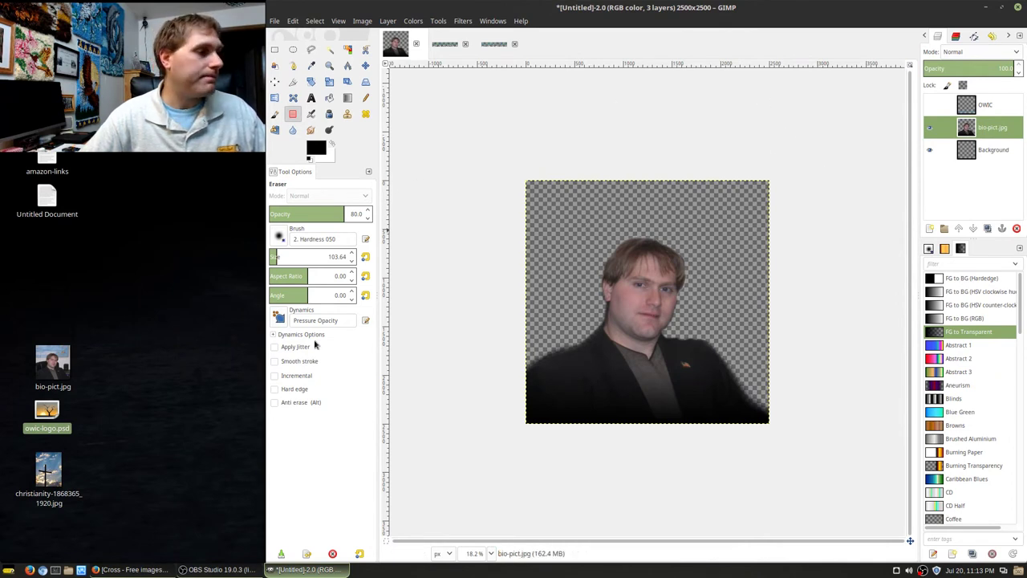
{"action": "left_click", "coordinate": [934, 108]}
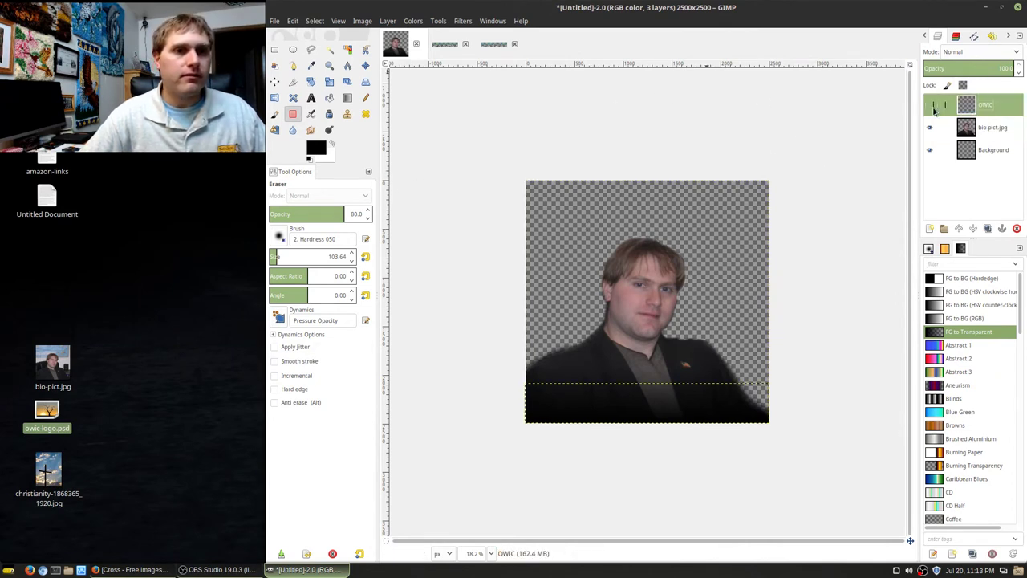
{"action": "left_click", "coordinate": [930, 106]}
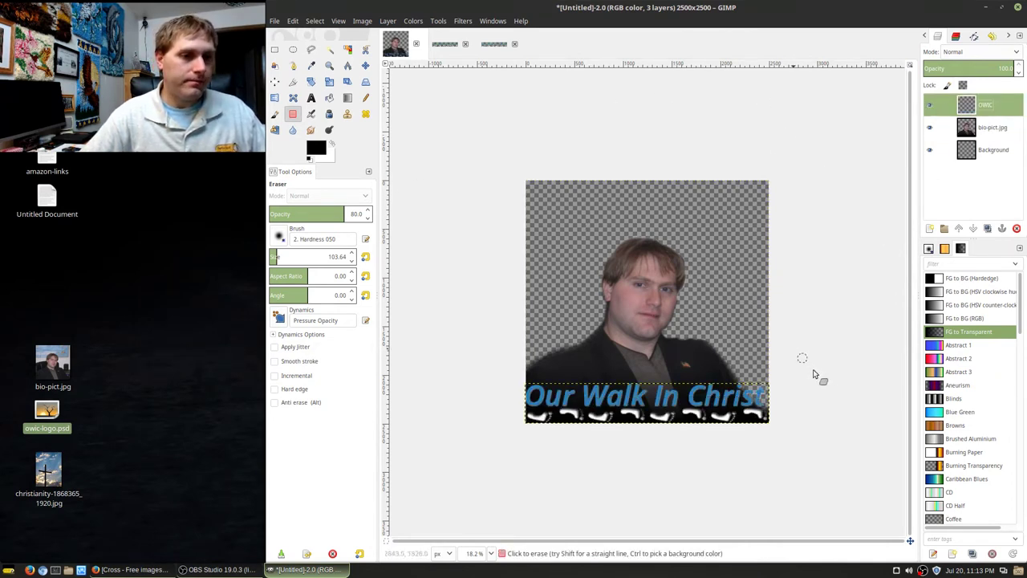
{"action": "key", "text": "plus"}
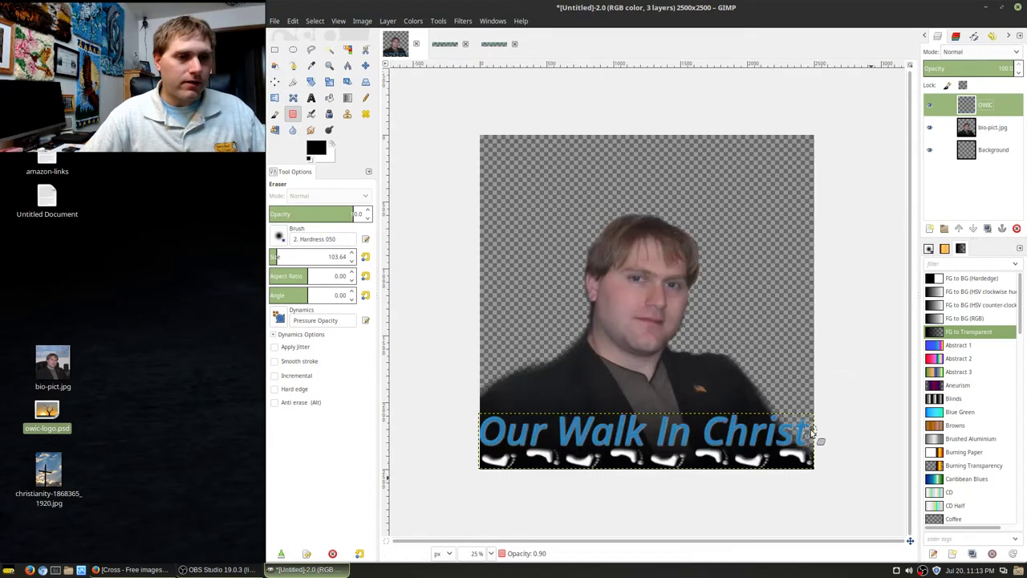
{"action": "key", "text": "plus"}
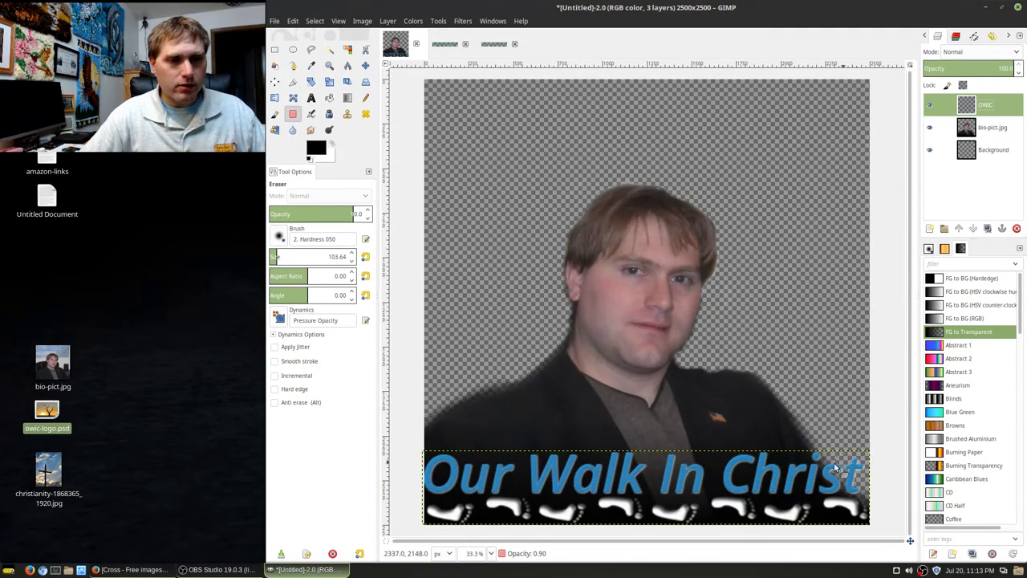
Hide the OWIC layer and paint black over the transparent lower-right corner of the bio-pict.jpg layer with the Paintbrush
{"action": "left_click", "coordinate": [929, 106]}
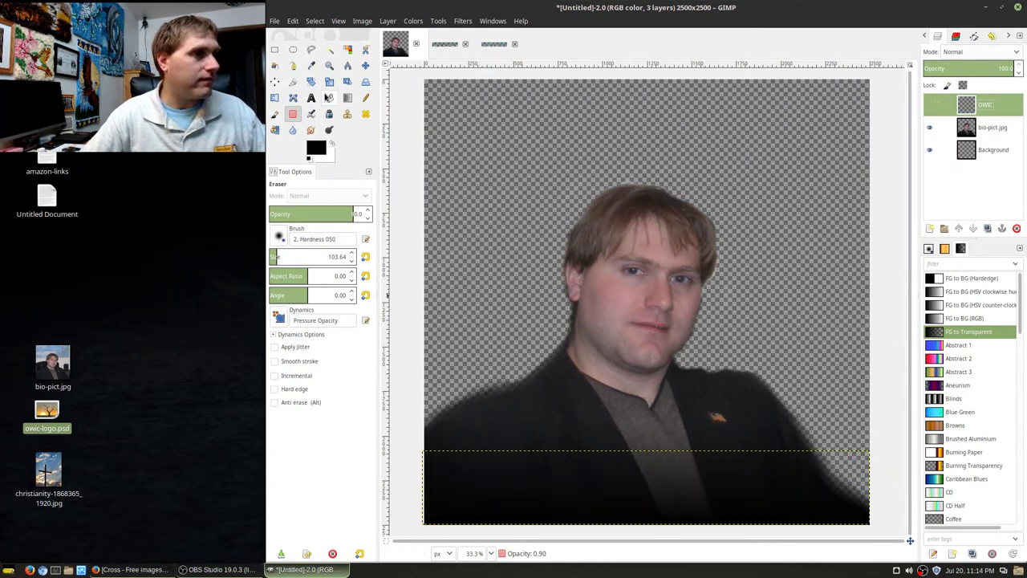
{"action": "left_click", "coordinate": [275, 117]}
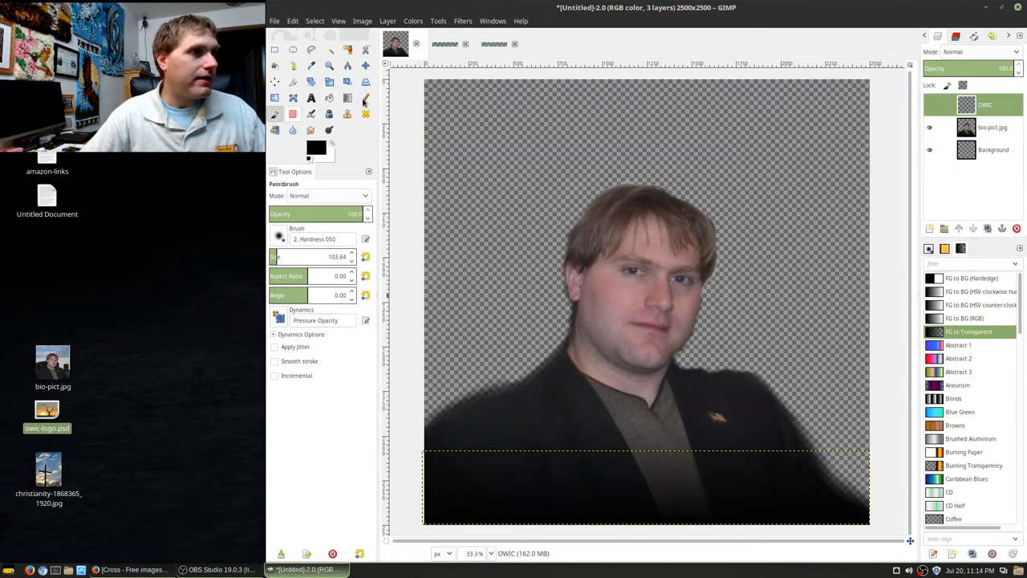
{"action": "left_click", "coordinate": [973, 140]}
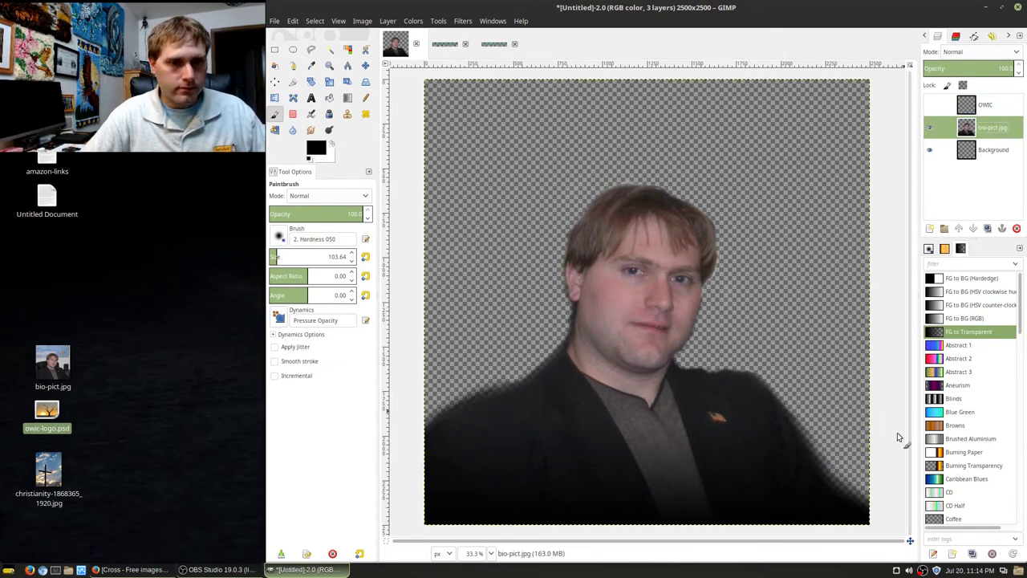
{"action": "mouse_move", "coordinate": [863, 482]}
{"action": "left_mouse_down"}
{"action": "mouse_move", "coordinate": [827, 478]}
{"action": "mouse_move", "coordinate": [867, 478]}
{"action": "mouse_move", "coordinate": [860, 489]}
{"action": "mouse_move", "coordinate": [884, 505]}
{"action": "left_mouse_up"}
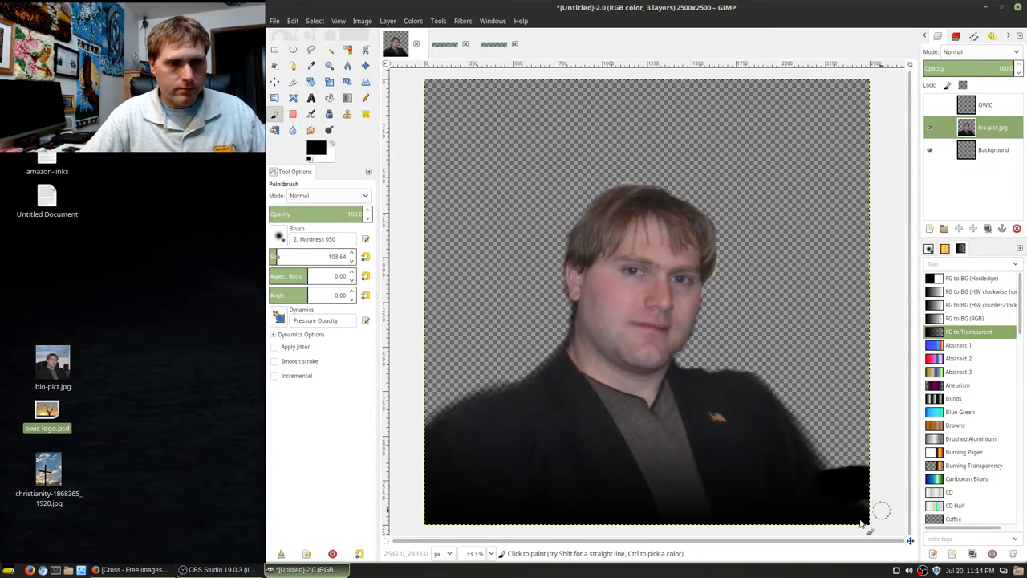
Show the OWIC layer and place a horizontal guide along the logo's top edge
{"action": "left_click", "coordinate": [929, 111]}
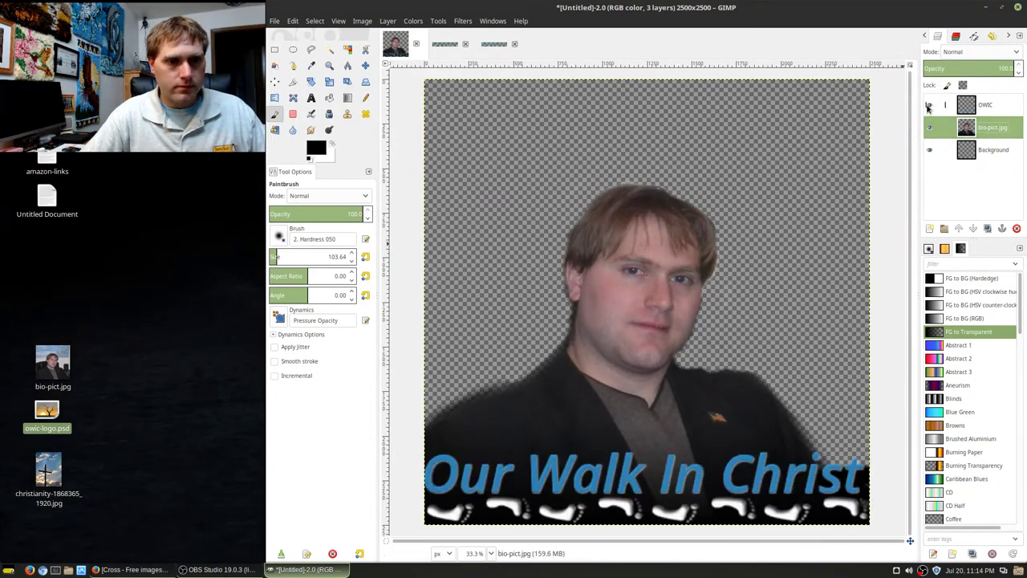
{"action": "left_click", "coordinate": [929, 106]}
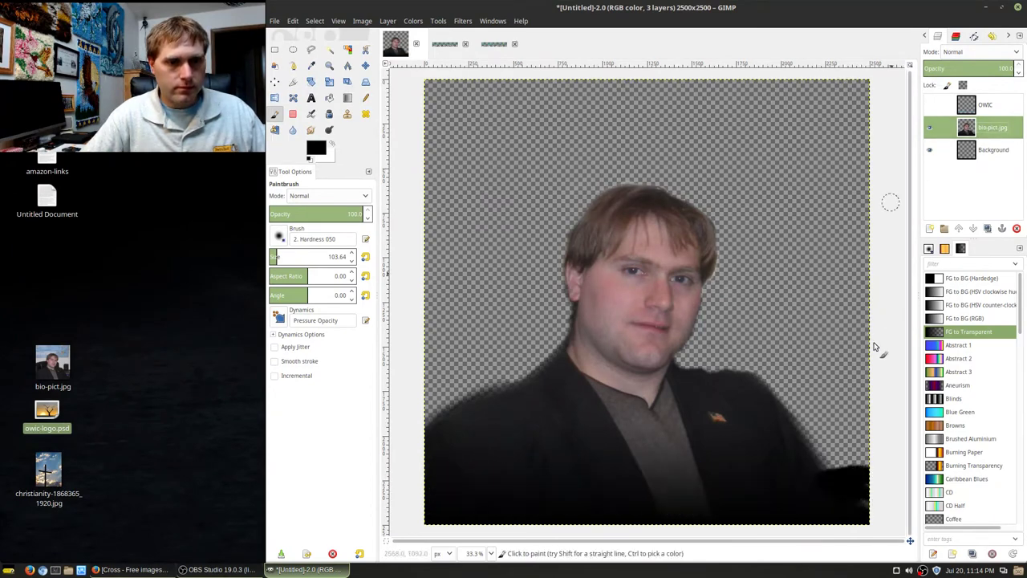
{"action": "left_click", "coordinate": [926, 107]}
{"action": "left_click", "coordinate": [930, 105]}
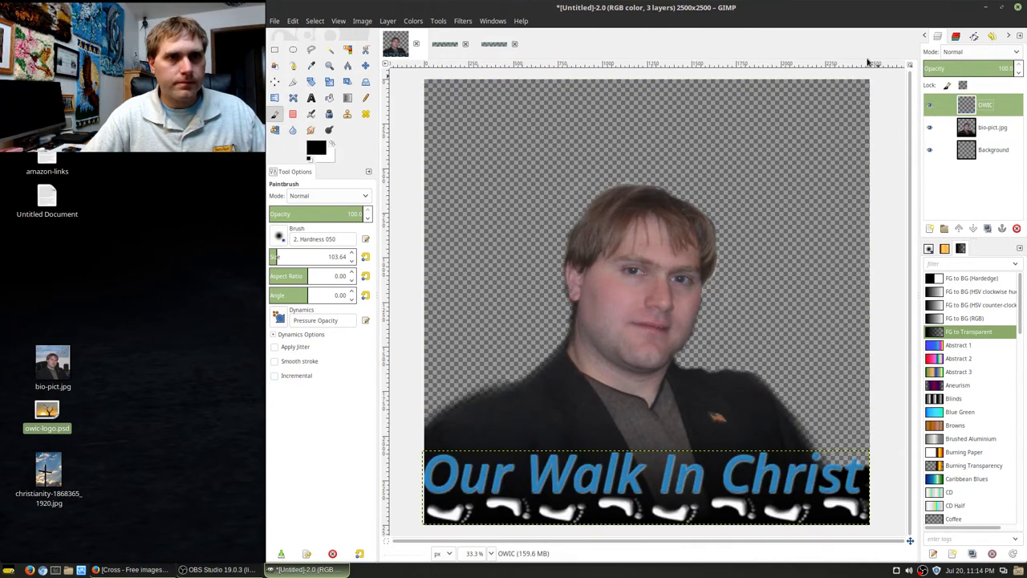
{"action": "left_click_drag", "start_coordinate": [866, 67], "coordinate": [897, 450]}
Hide the logo and paint black on the bio-pict.jpg layer up to the guide, between the sleeve and the right canvas edge
{"action": "left_click", "coordinate": [929, 106]}
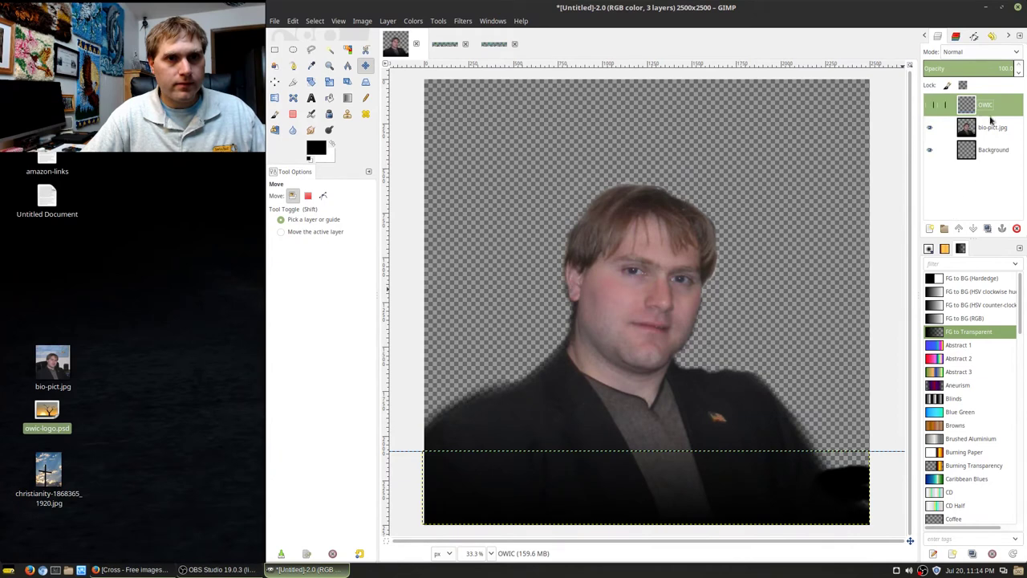
{"action": "left_click", "coordinate": [990, 127]}
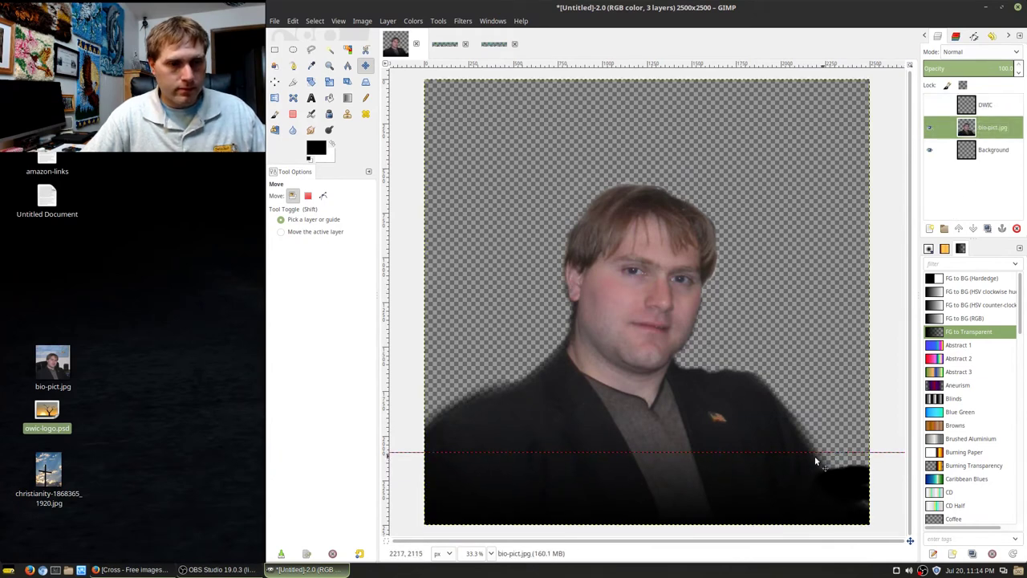
{"action": "left_click", "coordinate": [275, 115]}
{"action": "mouse_move", "coordinate": [833, 462]}
{"action": "left_mouse_down"}
{"action": "mouse_move", "coordinate": [814, 457]}
{"action": "mouse_move", "coordinate": [880, 470]}
{"action": "mouse_move", "coordinate": [809, 458]}
{"action": "mouse_move", "coordinate": [884, 458]}
{"action": "mouse_move", "coordinate": [855, 465]}
{"action": "mouse_move", "coordinate": [867, 464]}
{"action": "left_mouse_up"}
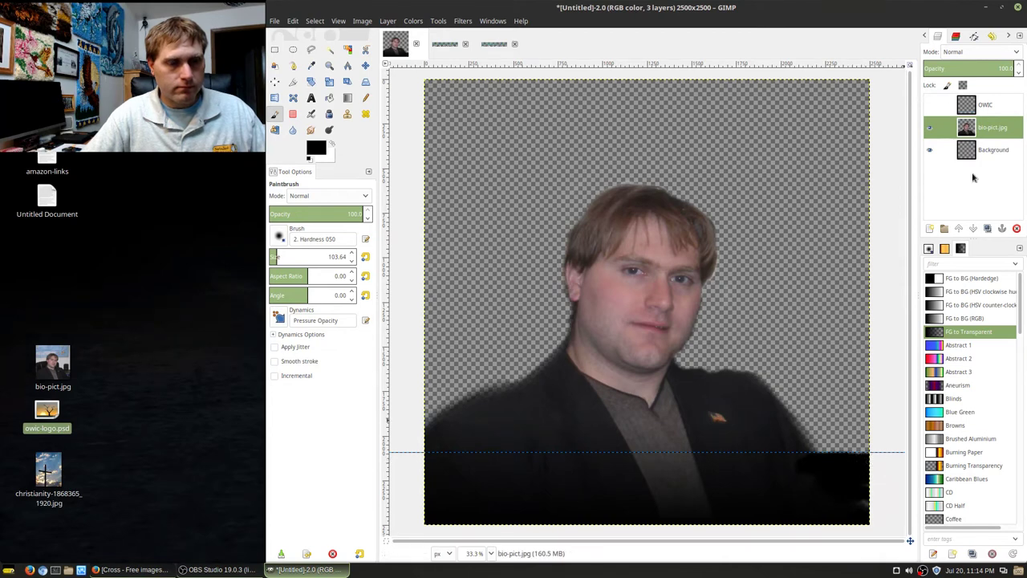
Show the OWIC layer and remove the horizontal guide from the canvas
{"action": "left_click", "coordinate": [929, 105]}
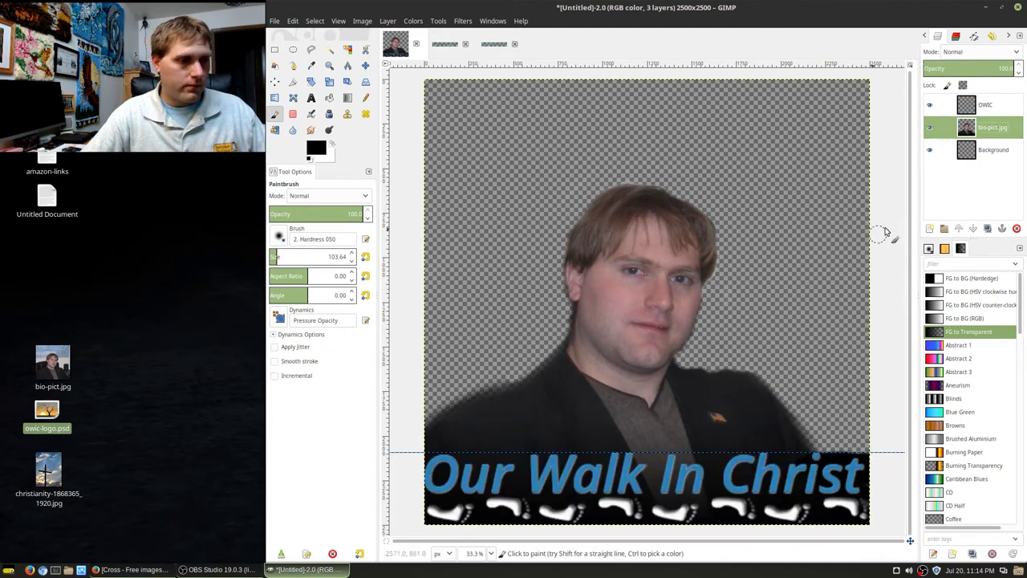
{"action": "left_click", "coordinate": [365, 65]}
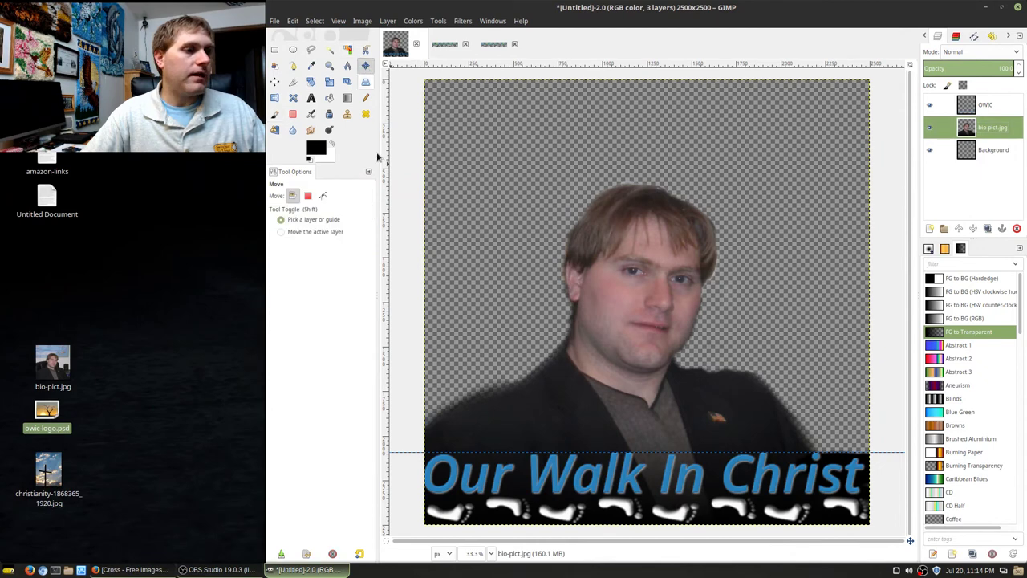
{"action": "left_click_drag", "start_coordinate": [878, 454], "coordinate": [860, 64]}
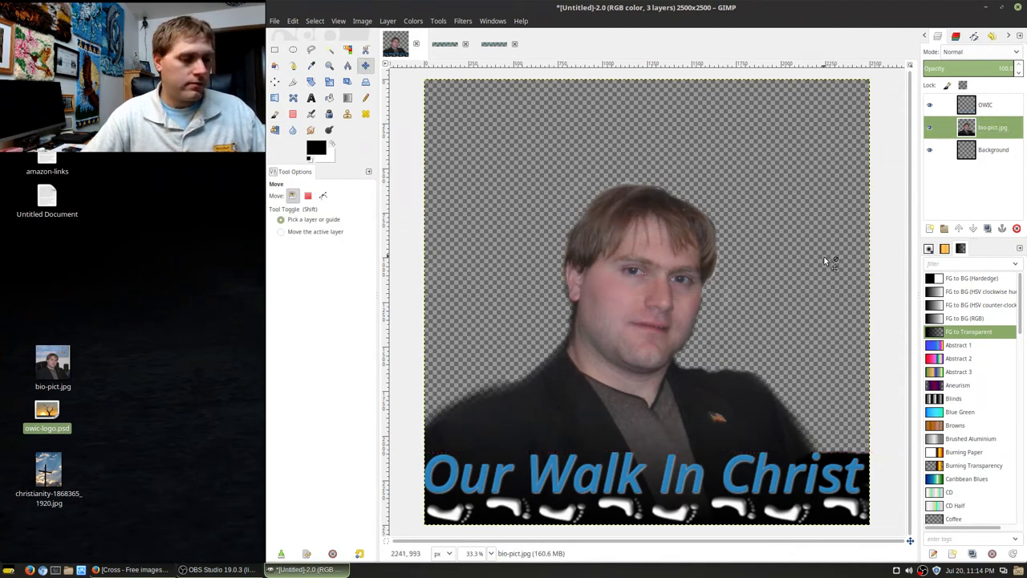
Add the desktop image christianity-1868365_1920.jpg to the composition as a new layer
{"action": "scroll", "coordinate": [842, 291], "scroll_direction": "down", "scroll_amount": 2}
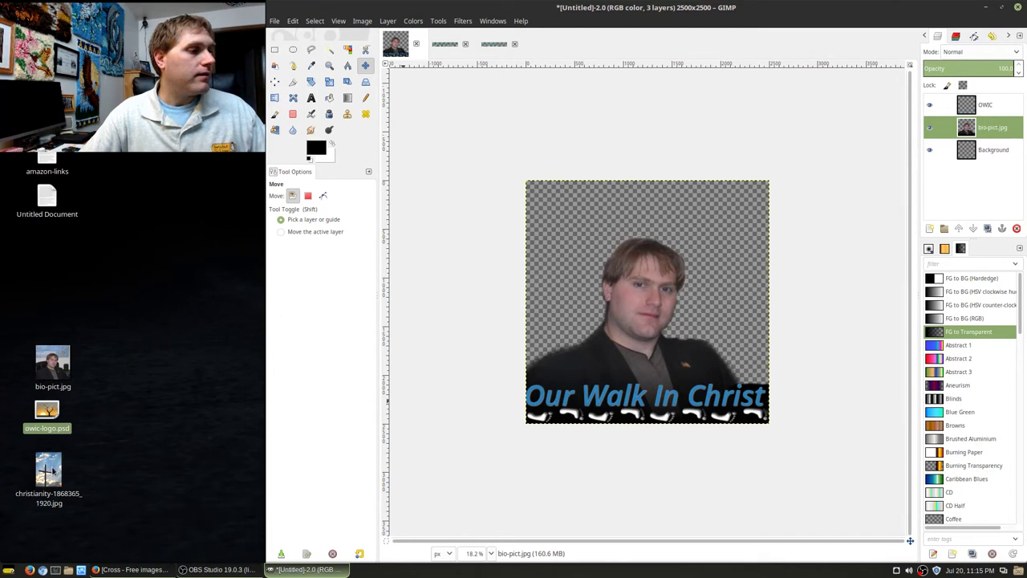
{"action": "left_click_drag", "start_coordinate": [47, 475], "coordinate": [529, 126]}
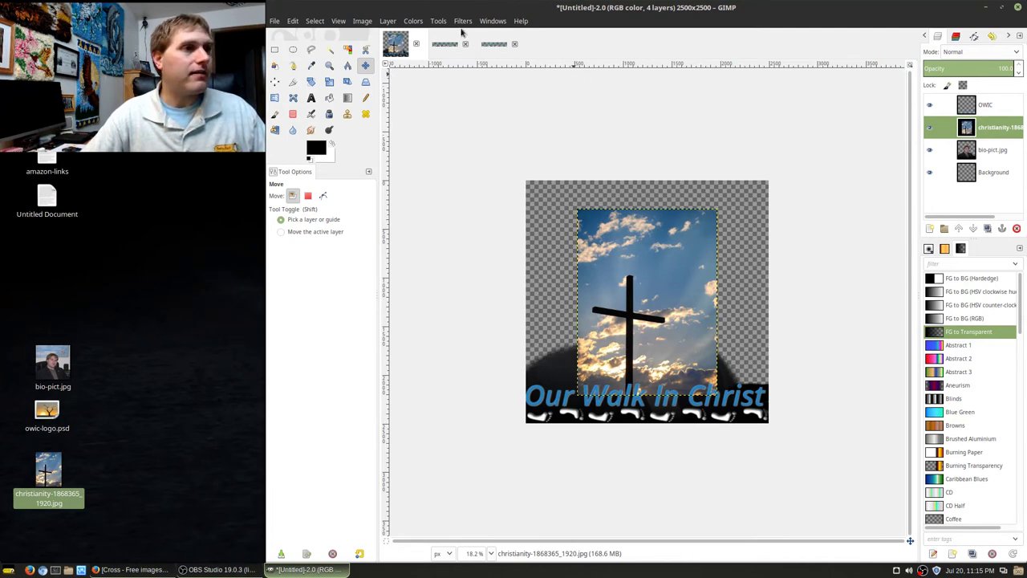
Scale the cross photo layer to 2500 × 3331 px and place it below the bio-pict.jpg layer
{"action": "left_click", "coordinate": [389, 21]}
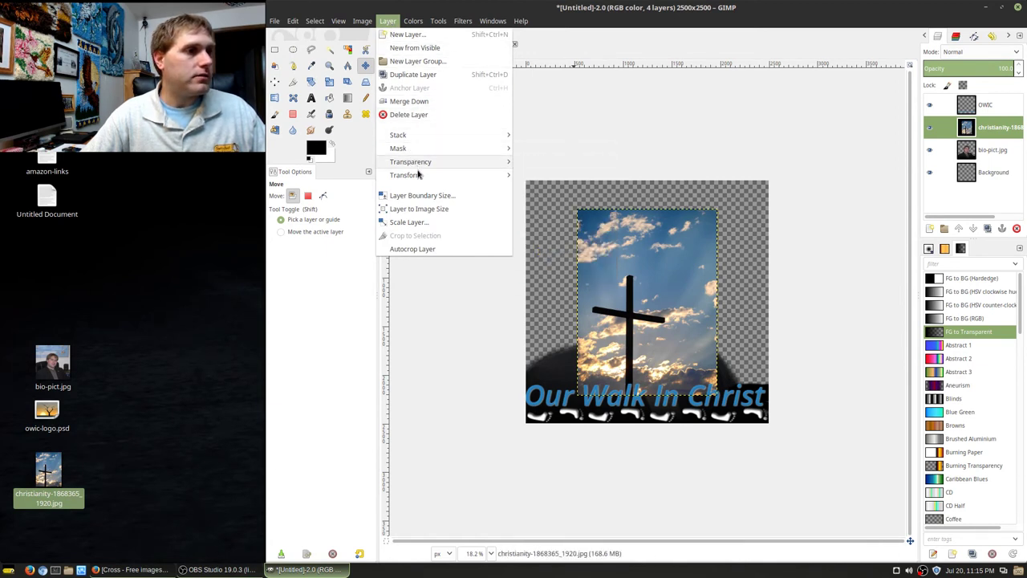
{"action": "left_click", "coordinate": [420, 222]}
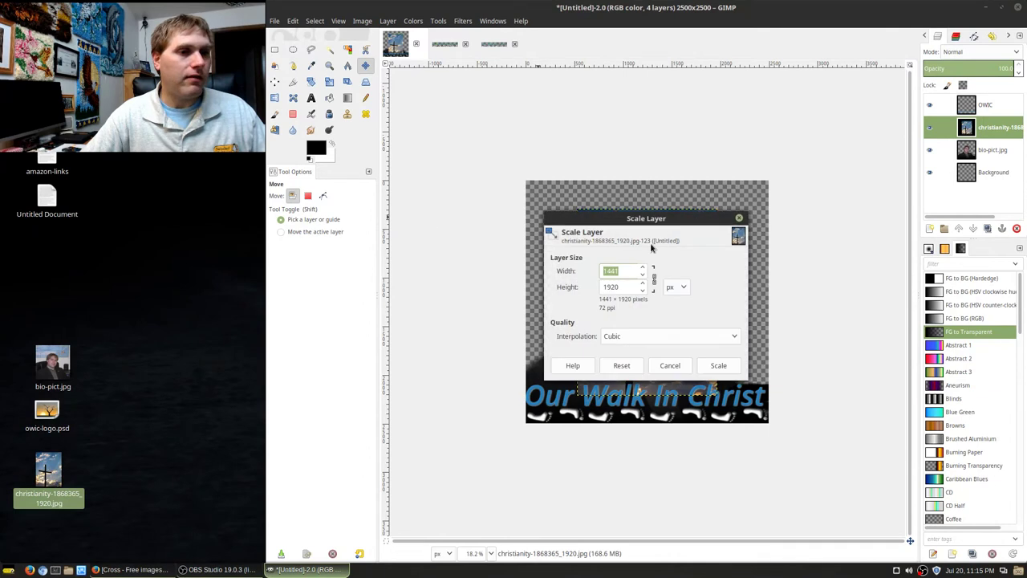
{"action": "type", "text": "2500"}
{"action": "key", "text": "Tab"}
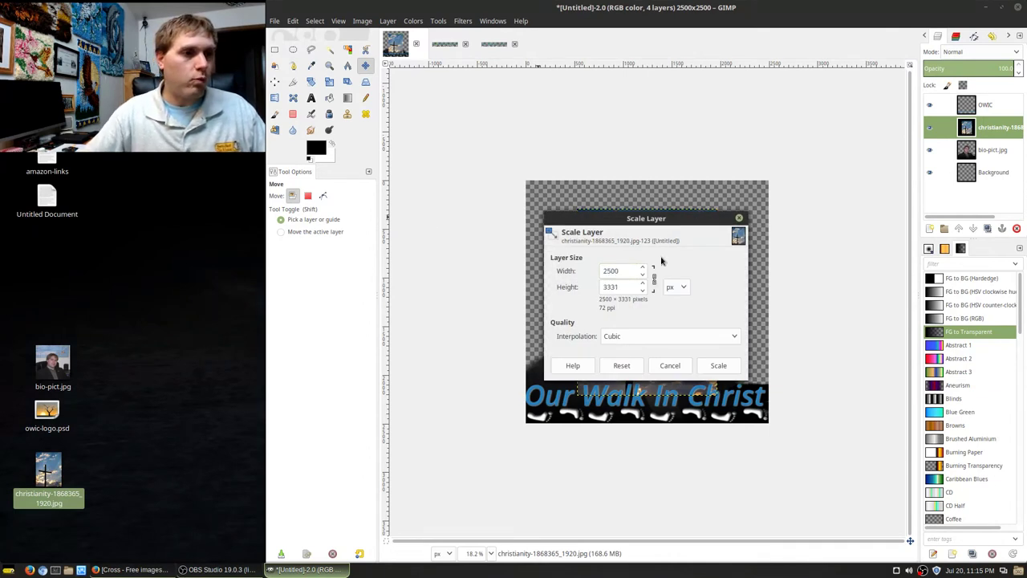
{"action": "left_click", "coordinate": [727, 367]}
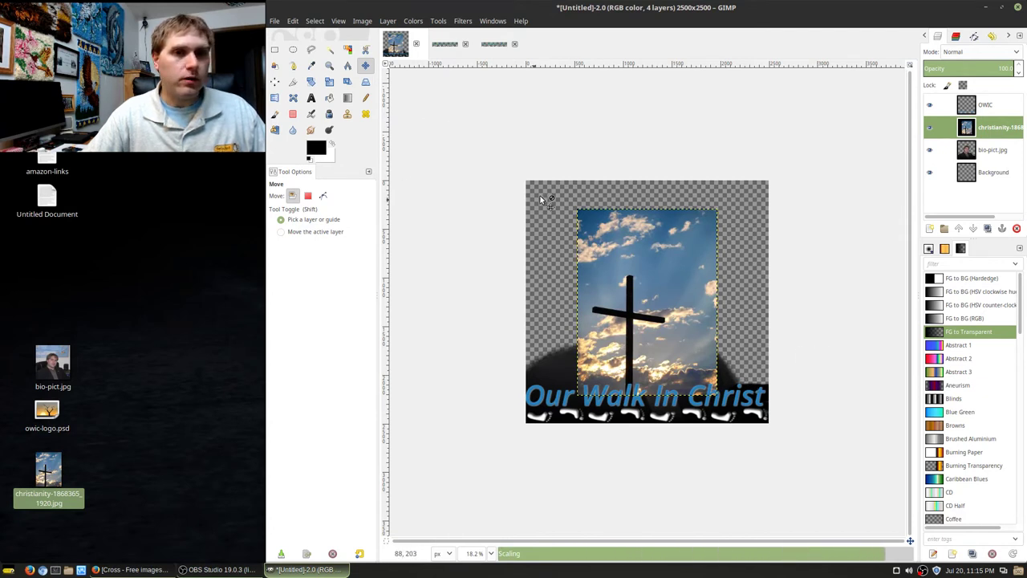
{"action": "left_click_drag", "start_coordinate": [997, 135], "coordinate": [999, 161]}
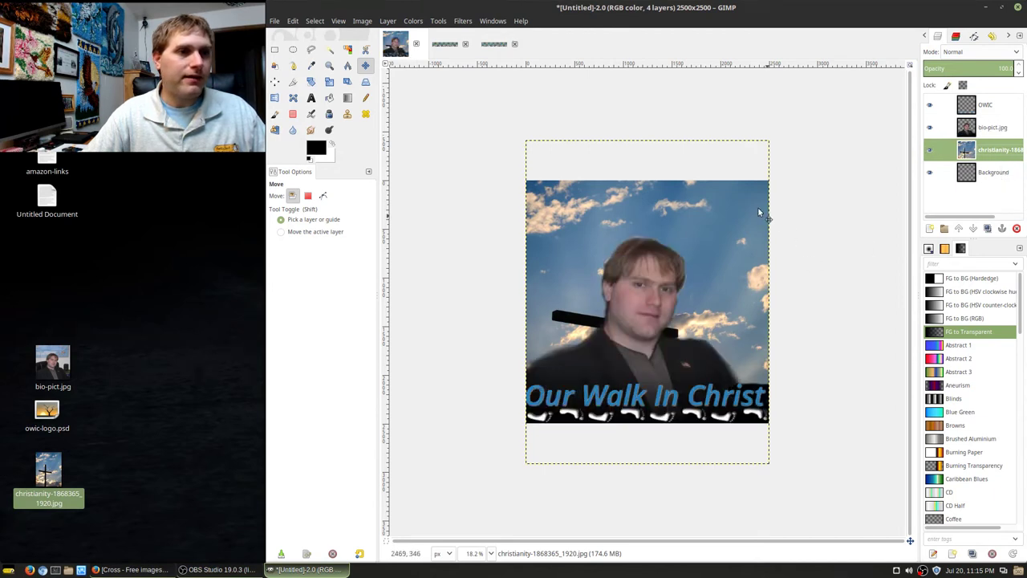
Move the cross photo layer up so the cross shows above the portrait's head, and flip the layer horizontally
{"action": "mouse_move", "coordinate": [750, 217]}
{"action": "left_mouse_down"}
{"action": "mouse_move", "coordinate": [748, 191]}
{"action": "mouse_move", "coordinate": [740, 215]}
{"action": "mouse_move", "coordinate": [739, 184]}
{"action": "mouse_move", "coordinate": [734, 211]}
{"action": "mouse_move", "coordinate": [713, 207]}
{"action": "mouse_move", "coordinate": [727, 225]}
{"action": "mouse_move", "coordinate": [742, 222]}
{"action": "mouse_move", "coordinate": [682, 207]}
{"action": "mouse_move", "coordinate": [731, 199]}
{"action": "mouse_move", "coordinate": [764, 211]}
{"action": "left_mouse_up"}
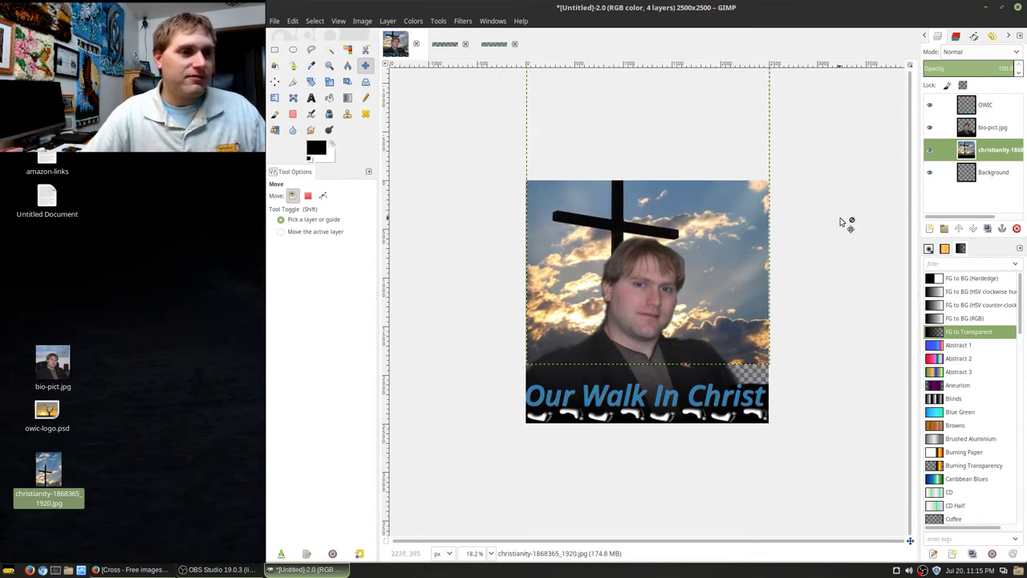
{"action": "left_click_drag", "start_coordinate": [750, 243], "coordinate": [722, 263]}
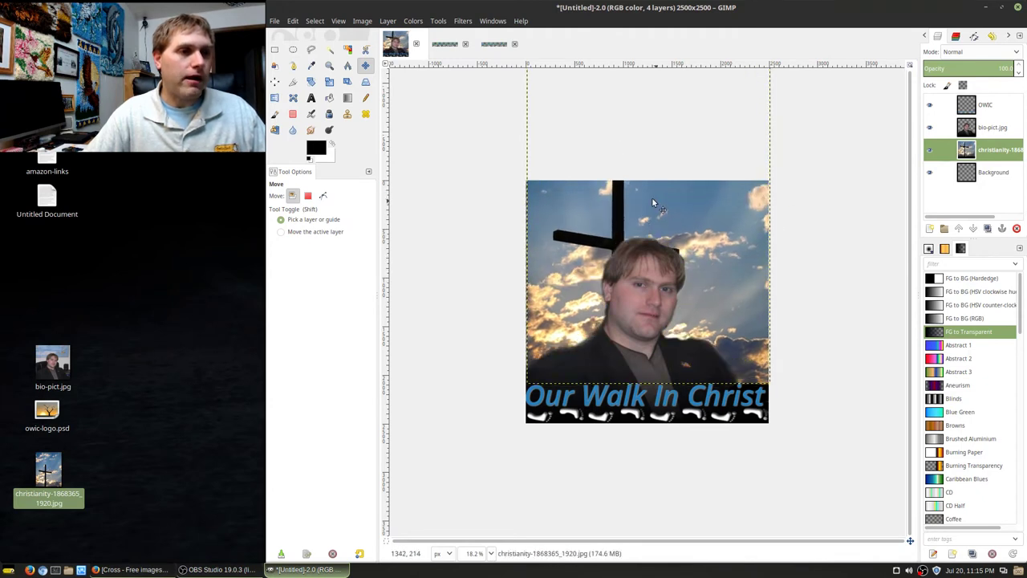
{"action": "left_click", "coordinate": [385, 21]}
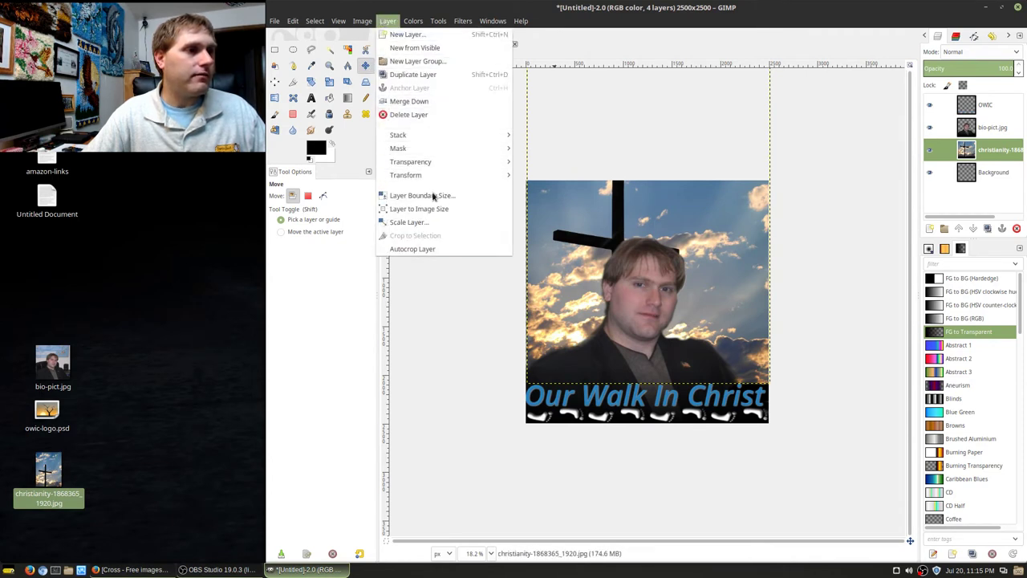
{"action": "mouse_move", "coordinate": [431, 177]}
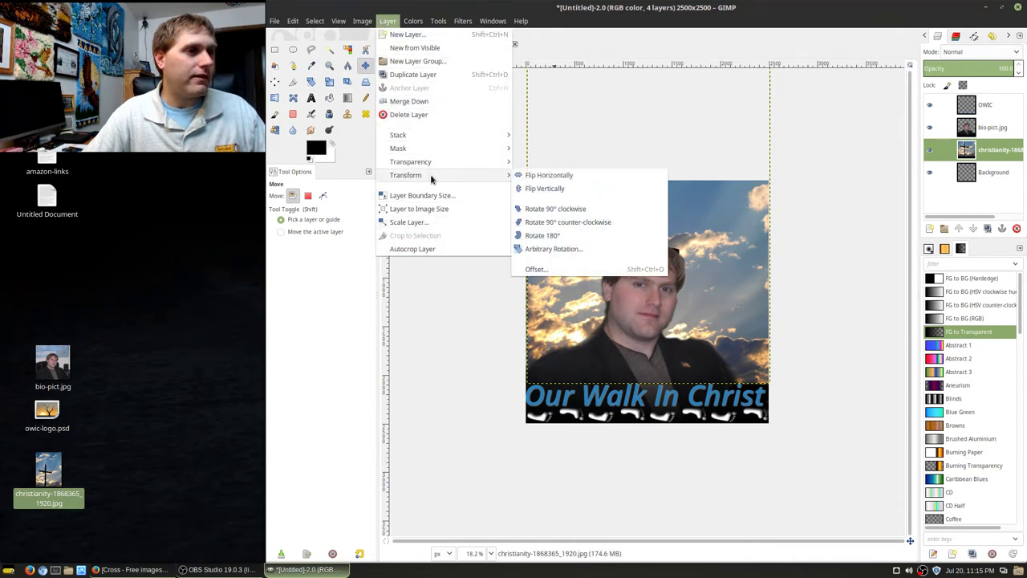
{"action": "left_click", "coordinate": [567, 176]}
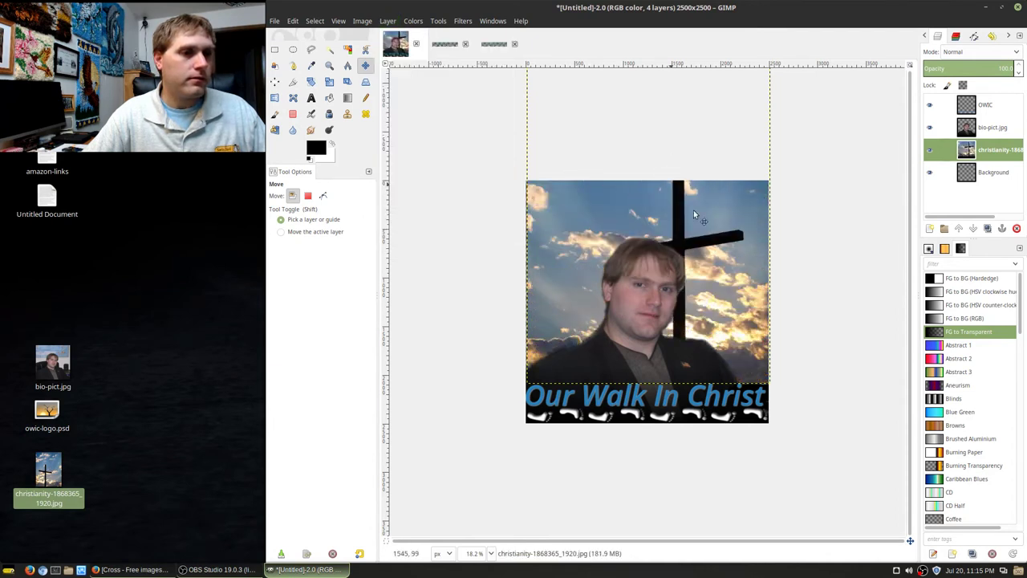
Shift the cross photo layer so the cross stands right of the head, and scale the layer to 3000 px wide
{"action": "left_click_drag", "start_coordinate": [714, 239], "coordinate": [755, 269]}
{"action": "left_click", "coordinate": [388, 21]}
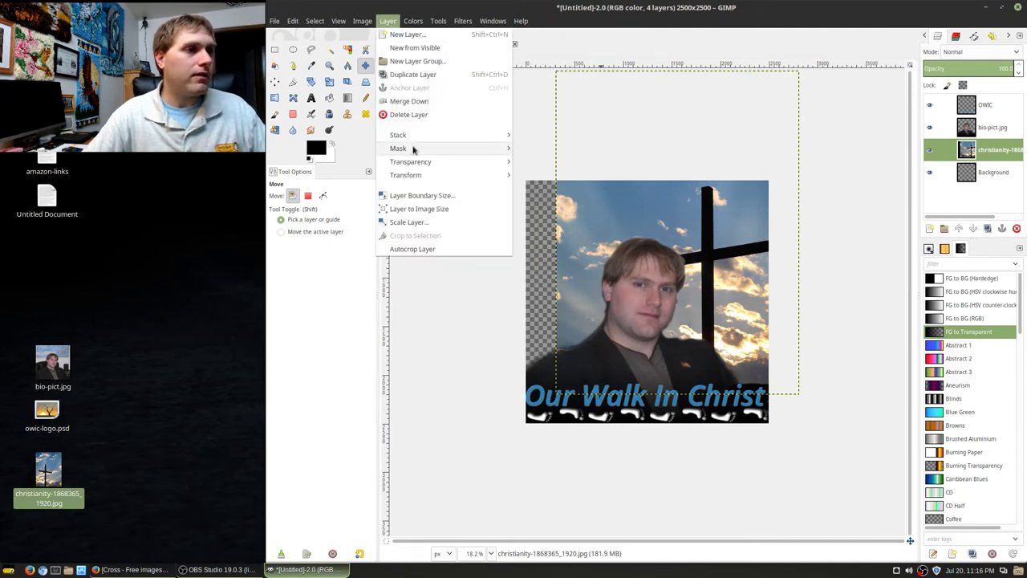
{"action": "left_click", "coordinate": [408, 221]}
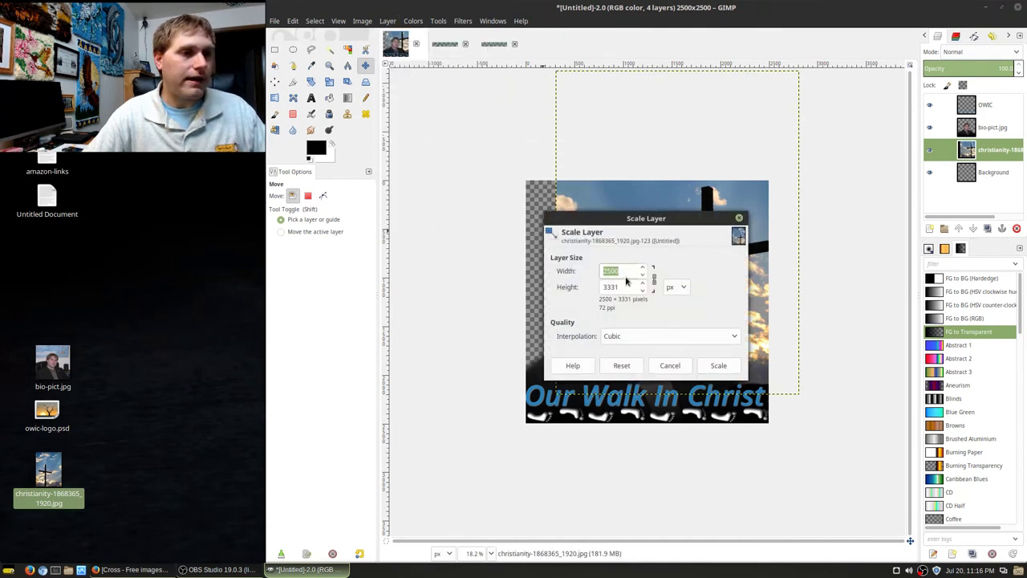
{"action": "type", "text": "3000"}
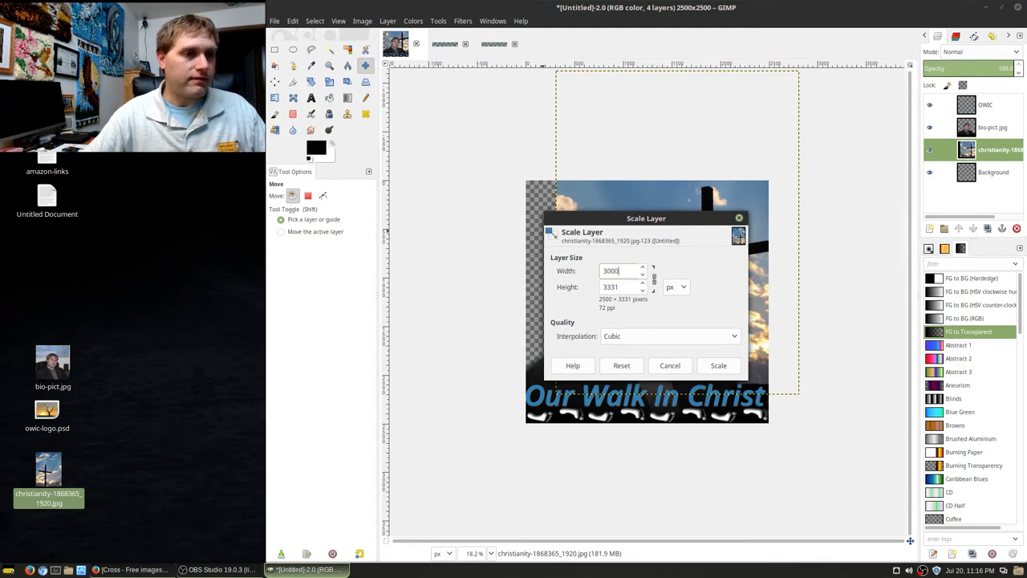
{"action": "left_click", "coordinate": [718, 365]}
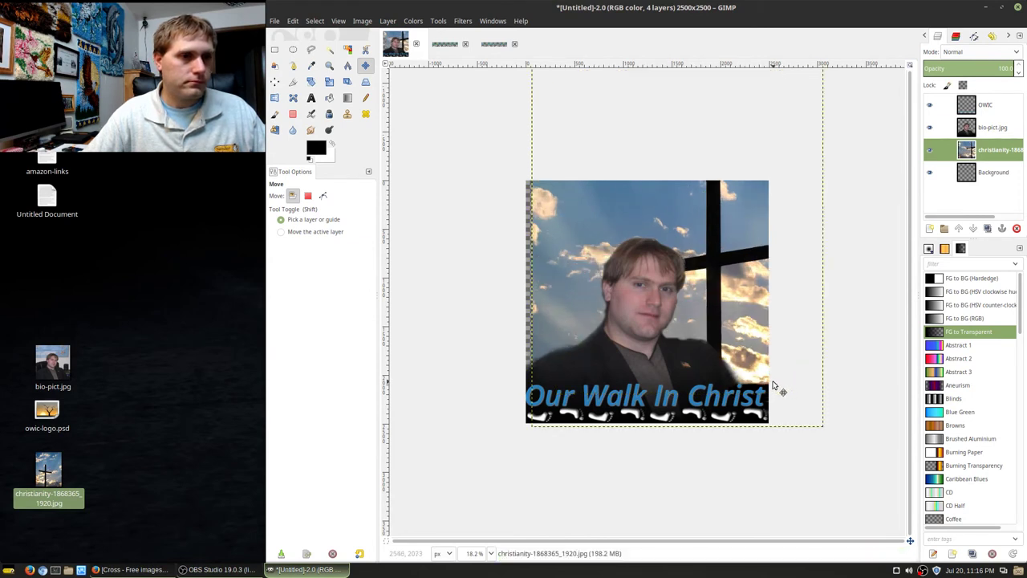
Reposition the enlarged cross photo layer to cover the canvas's left edge, with the crossbeam above the portrait's head
{"action": "left_click_drag", "start_coordinate": [738, 347], "coordinate": [754, 369]}
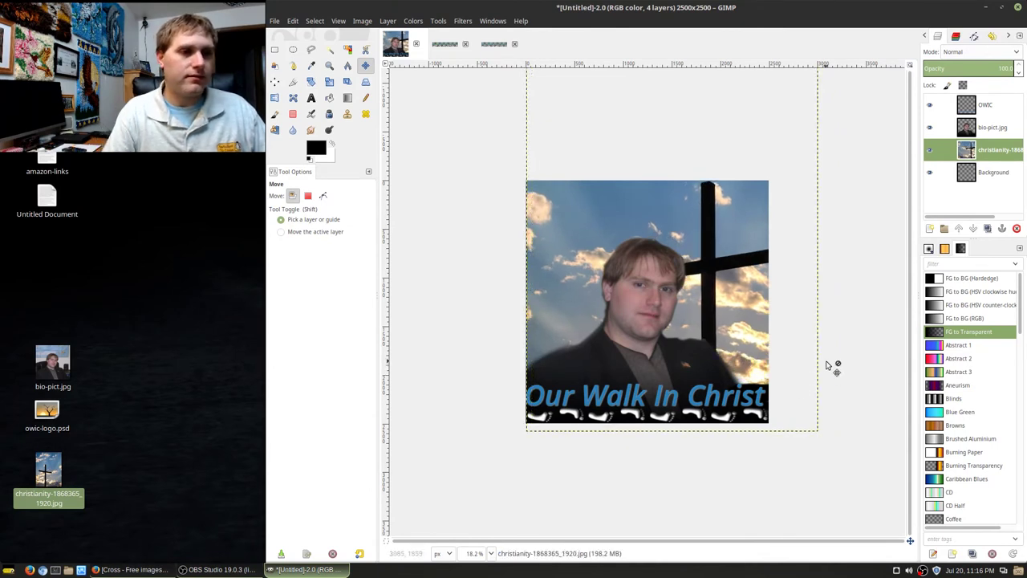
{"action": "left_click_drag", "start_coordinate": [740, 274], "coordinate": [737, 229]}
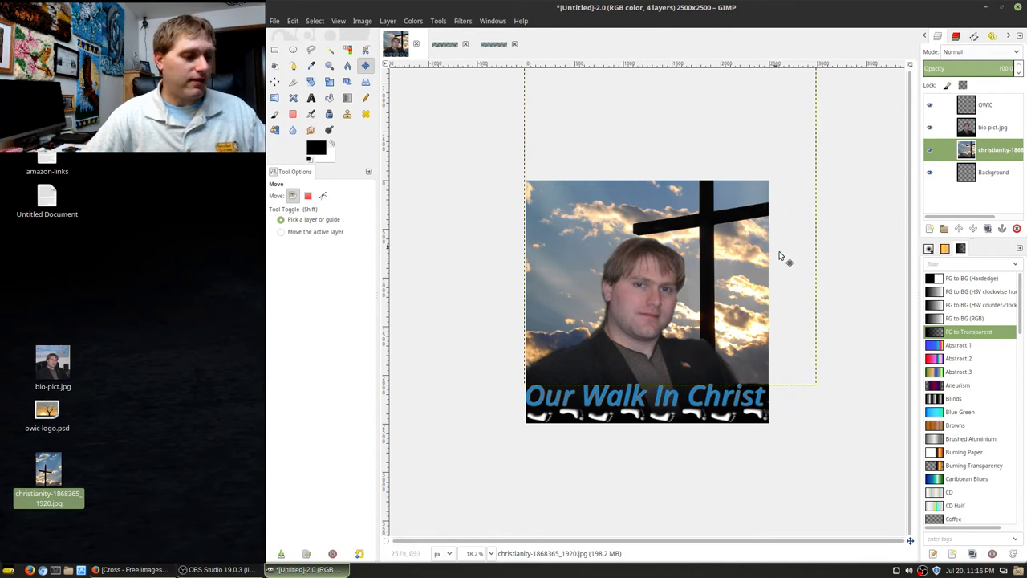
{"action": "scroll", "coordinate": [783, 271], "scroll_direction": "down", "scroll_amount": 2}
{"action": "scroll", "coordinate": [787, 300], "scroll_direction": "up", "scroll_amount": 1}
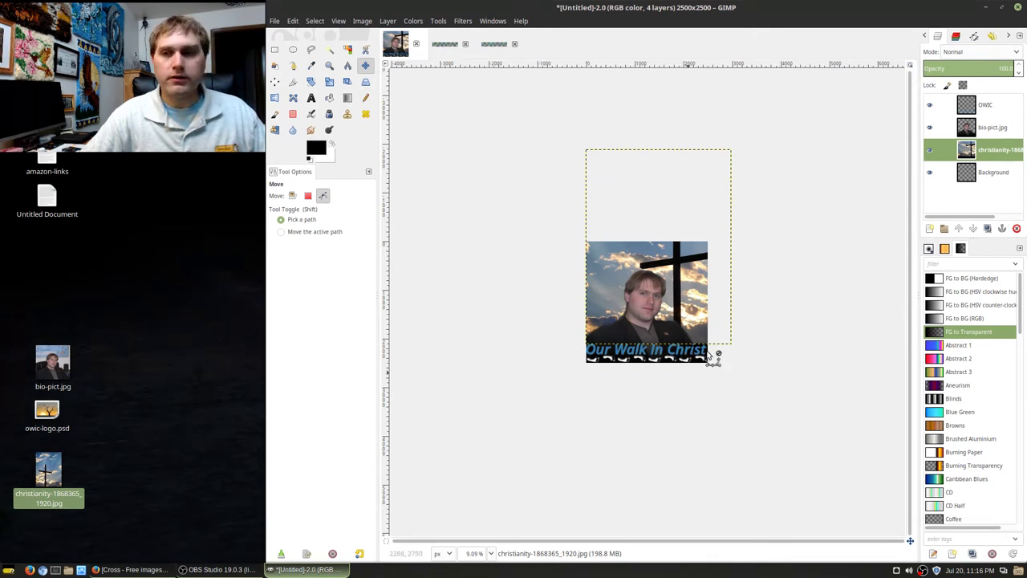
{"action": "key", "text": "plus"}
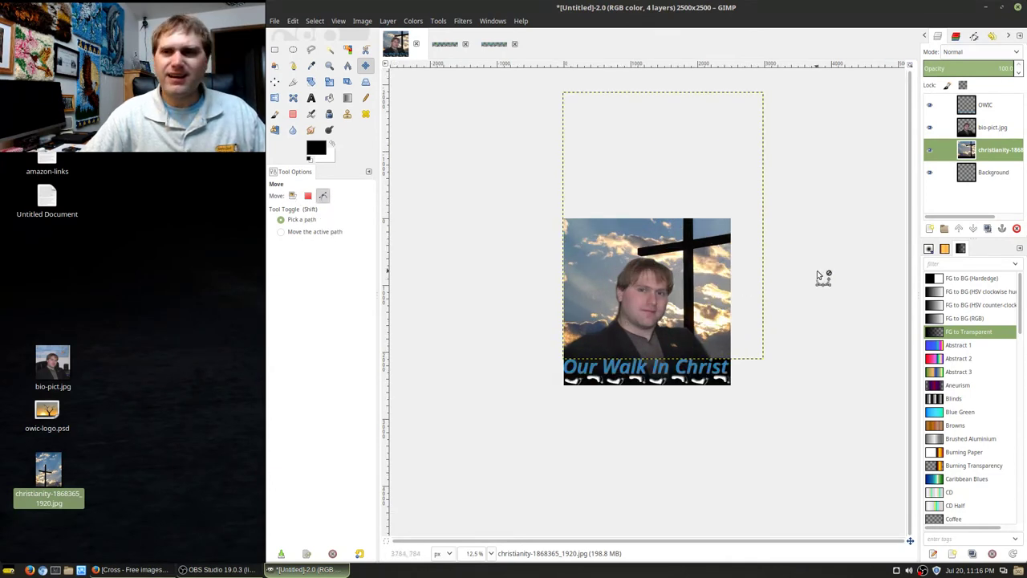
{"action": "key", "text": "plus"}
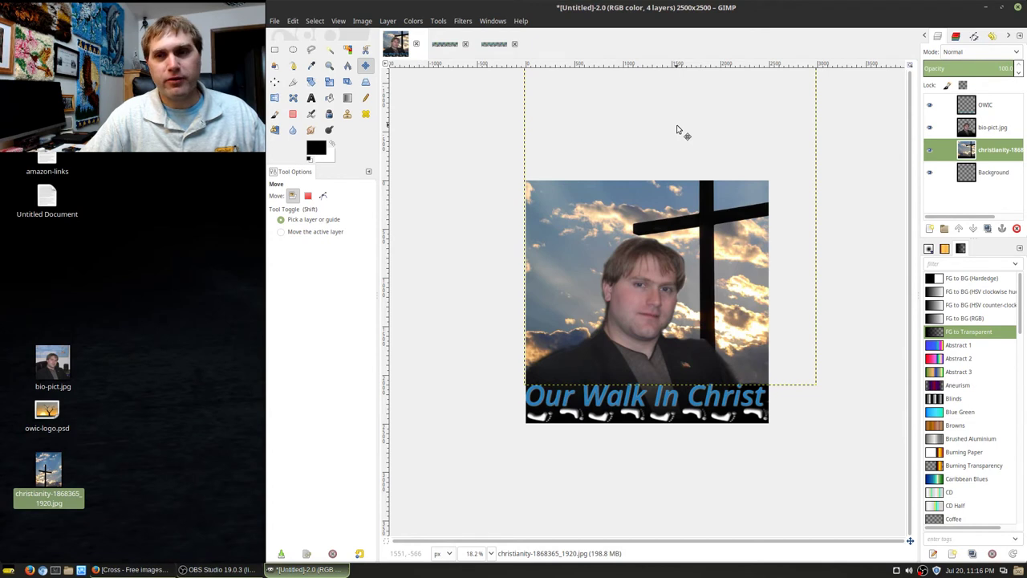
Apply a Lens Flare to the cross photo layer, centred where the cross's beams meet at about X 1840, Y 2358 px
{"action": "left_click", "coordinate": [461, 21]}
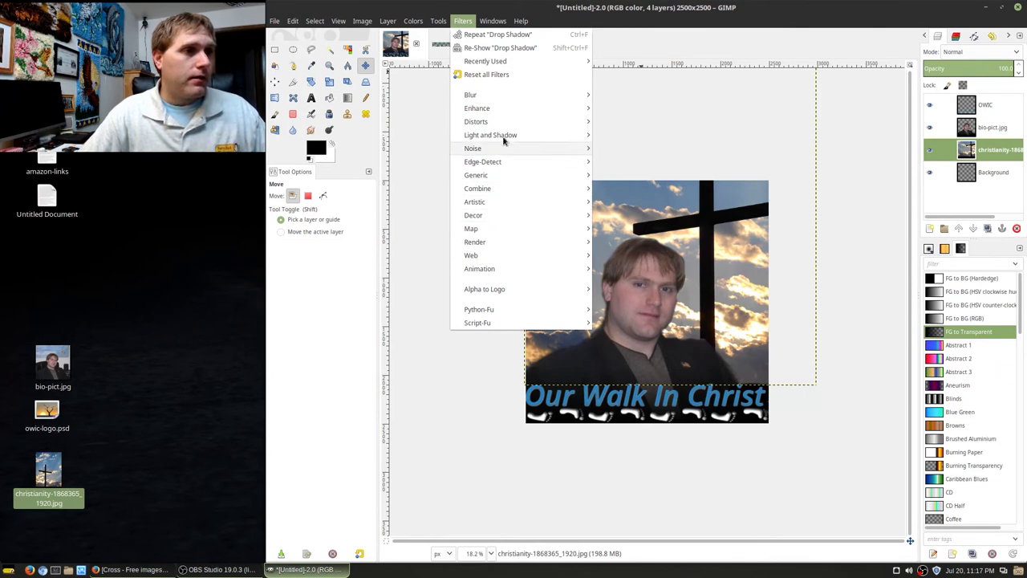
{"action": "mouse_move", "coordinate": [501, 99]}
{"action": "mouse_move", "coordinate": [494, 140]}
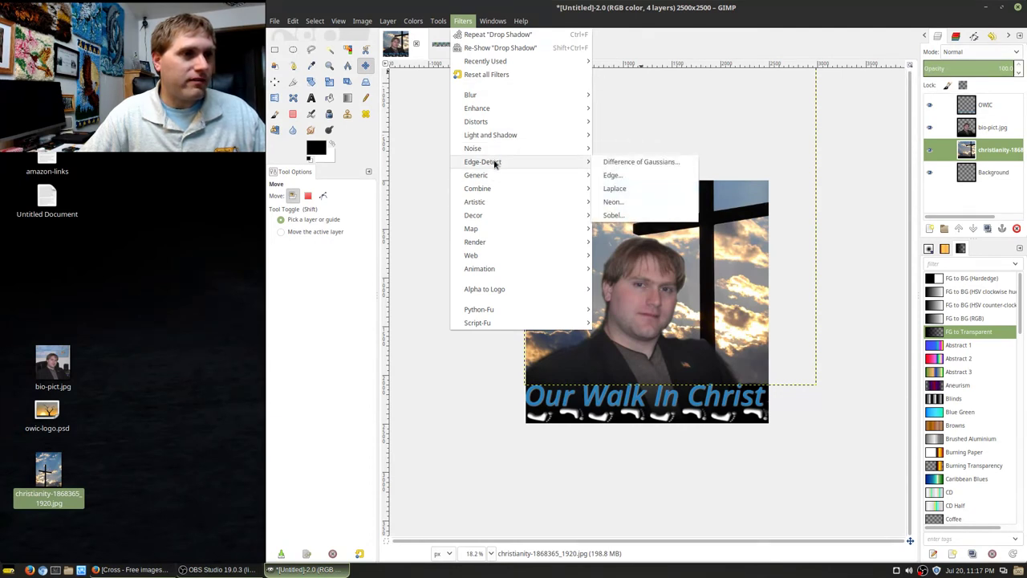
{"action": "mouse_move", "coordinate": [489, 204]}
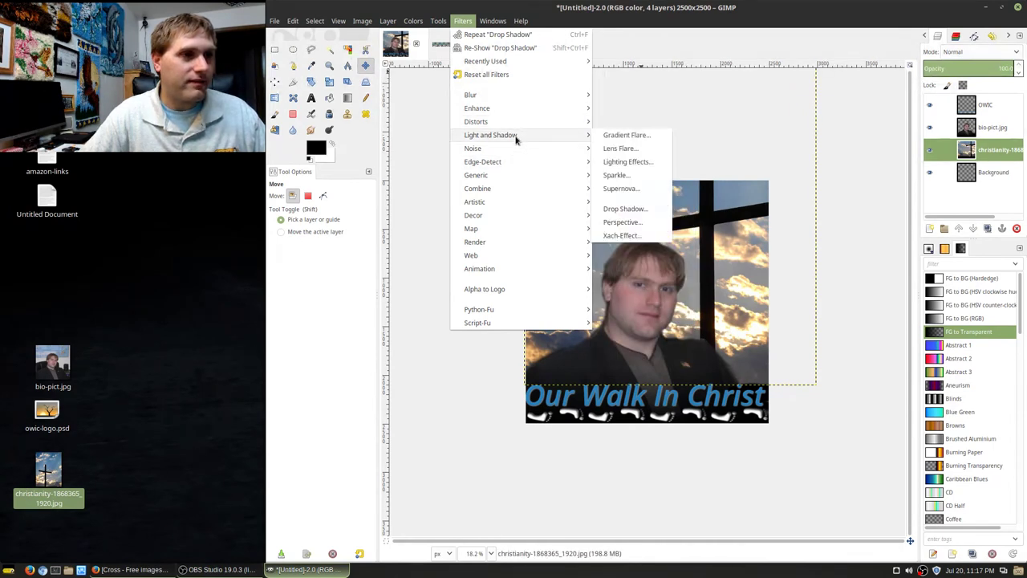
{"action": "left_click", "coordinate": [633, 150]}
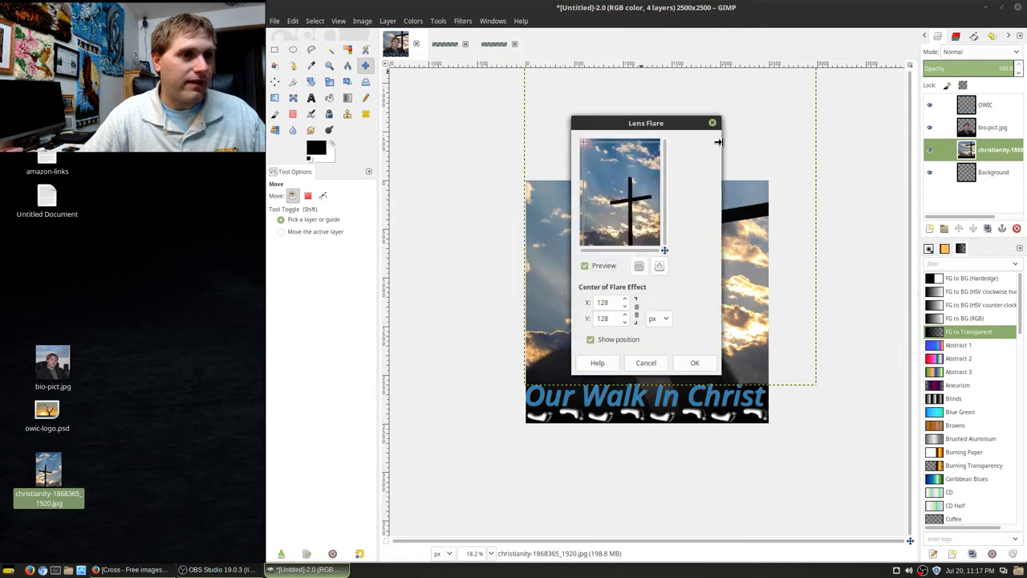
{"action": "left_click_drag", "start_coordinate": [645, 128], "coordinate": [469, 201]}
{"action": "left_click_drag", "start_coordinate": [406, 217], "coordinate": [451, 274]}
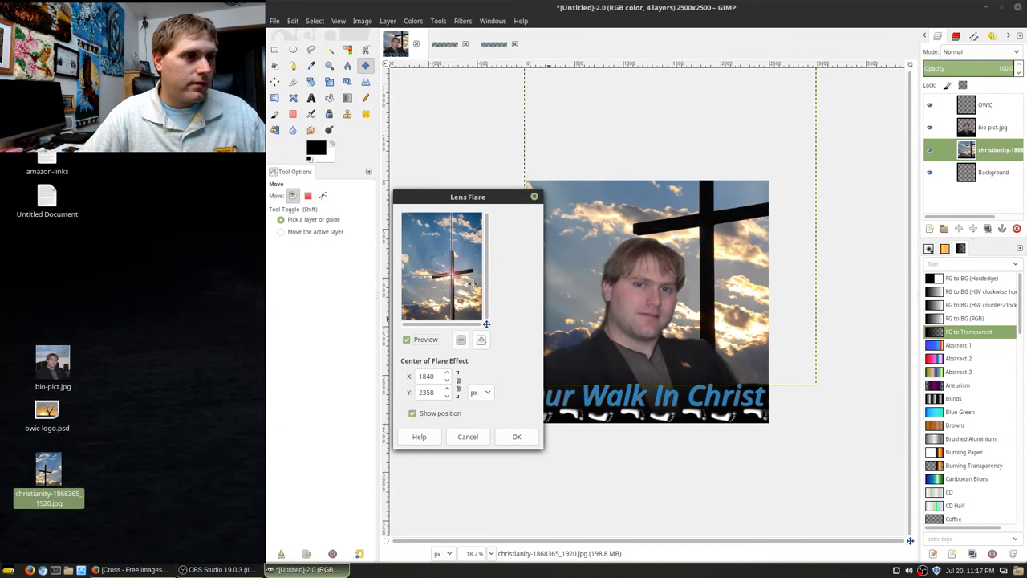
{"action": "left_click", "coordinate": [517, 437]}
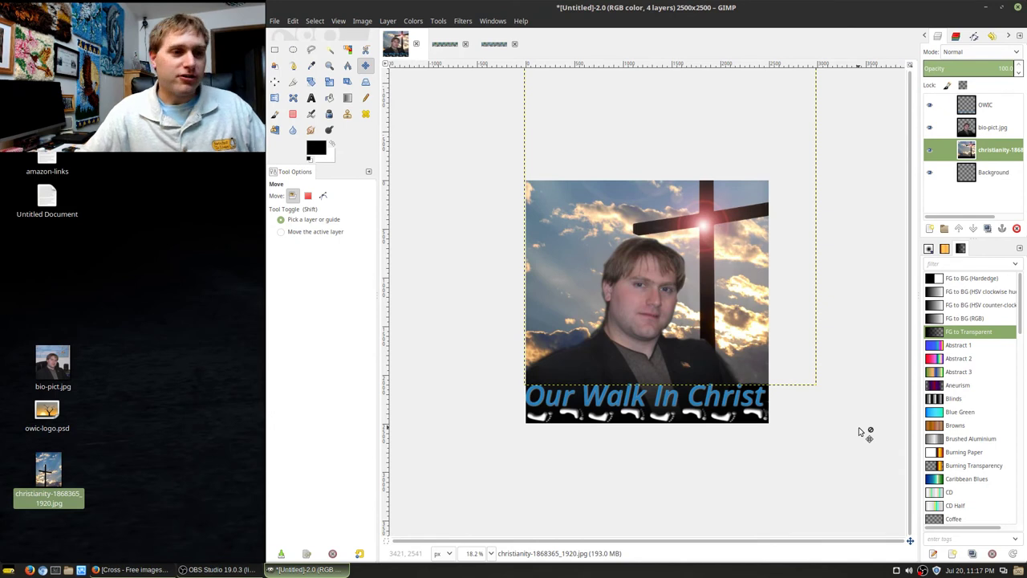
Examine how the whole composite looks at several reduced display sizes
{"action": "scroll", "coordinate": [859, 367], "scroll_direction": "down", "scroll_amount": 1}
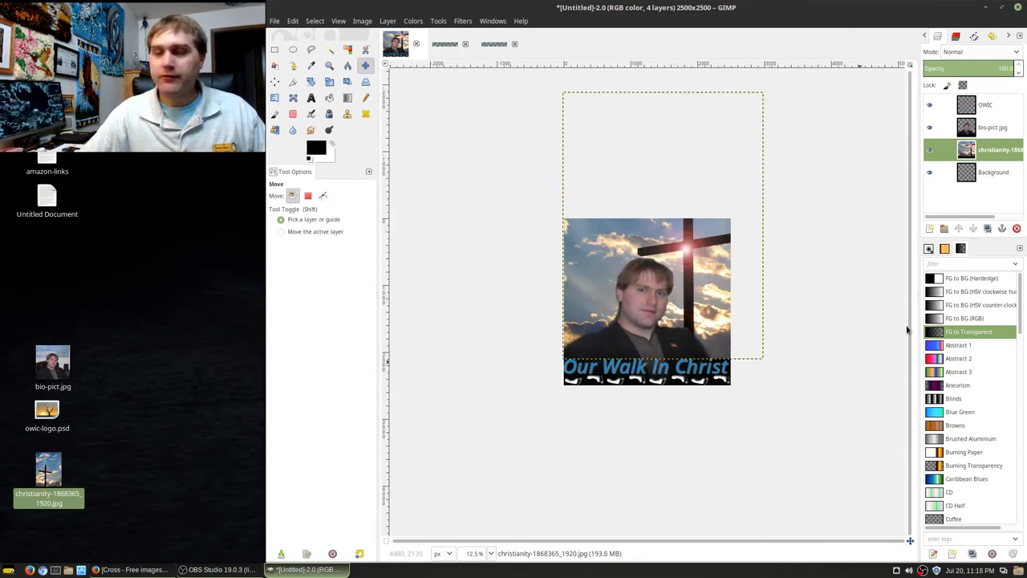
{"action": "scroll", "coordinate": [844, 286], "scroll_direction": "down", "scroll_amount": 3}
{"action": "scroll", "coordinate": [843, 287], "scroll_direction": "up", "scroll_amount": 3}
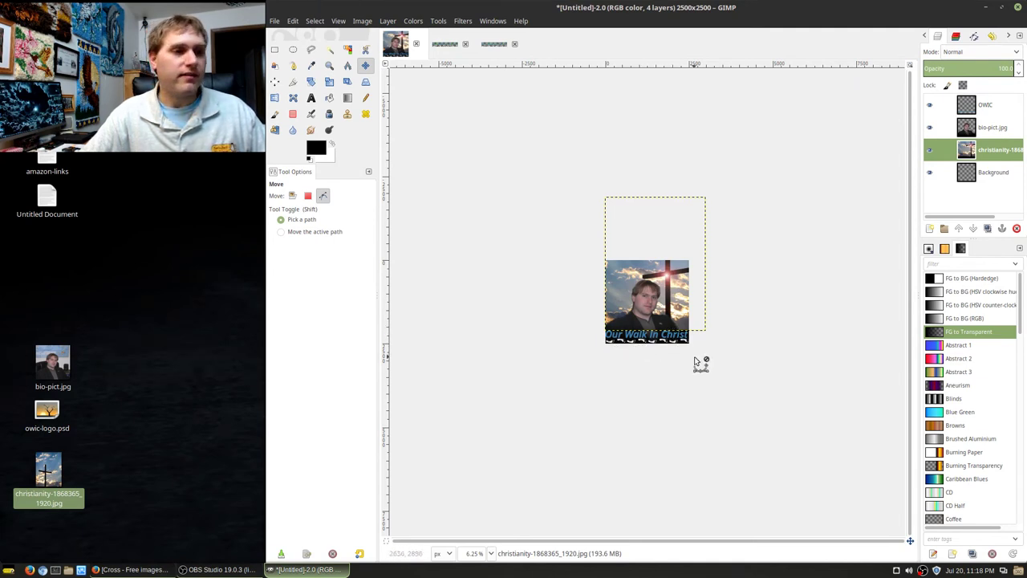
{"action": "key", "text": "m"}
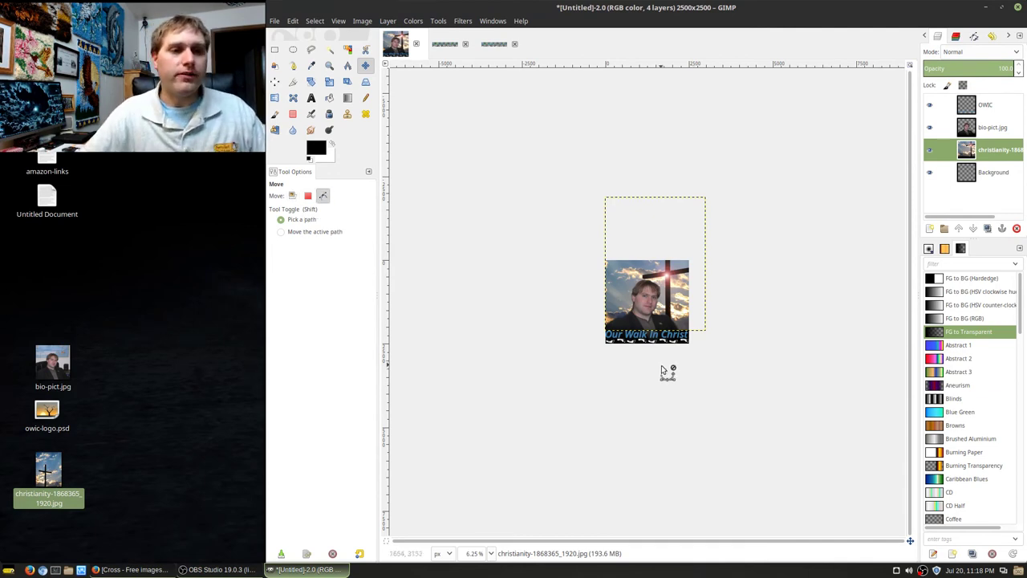
{"action": "key", "text": "plus"}
{"action": "key", "text": "plus"}
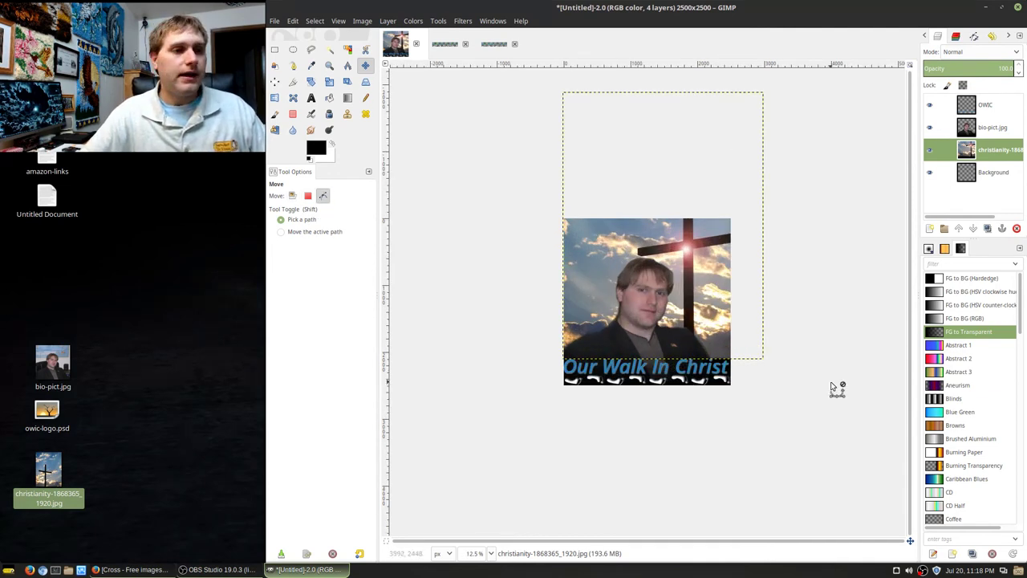
{"action": "key", "text": "m"}
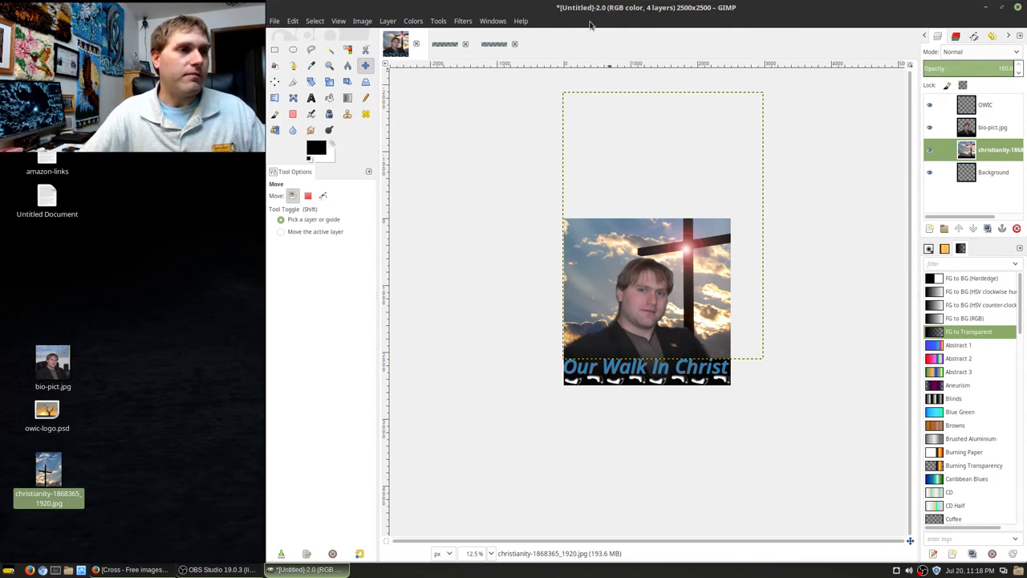
Save the composition to the Desktop as owic.xcf
{"action": "left_click", "coordinate": [275, 21]}
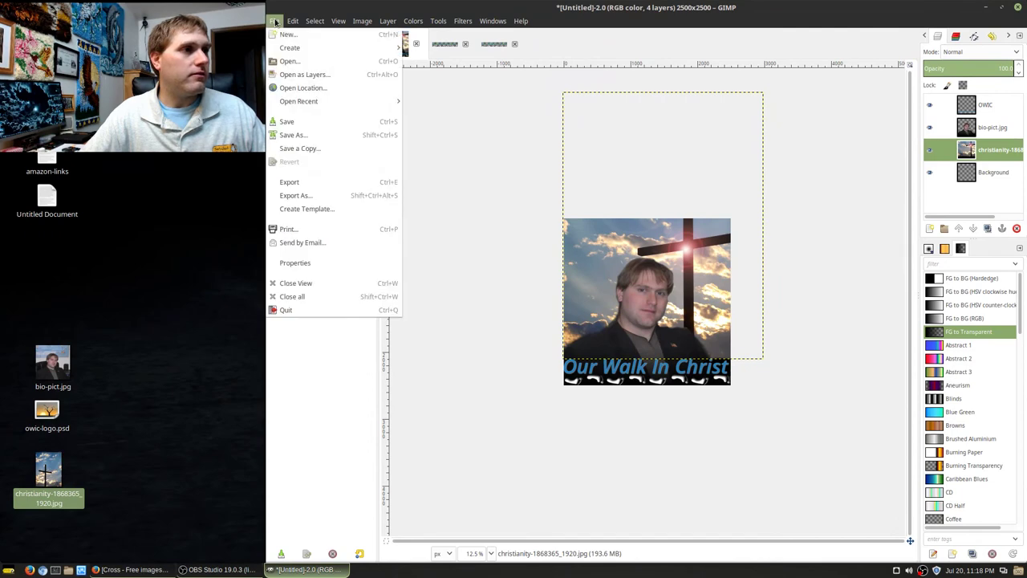
{"action": "left_click", "coordinate": [290, 135]}
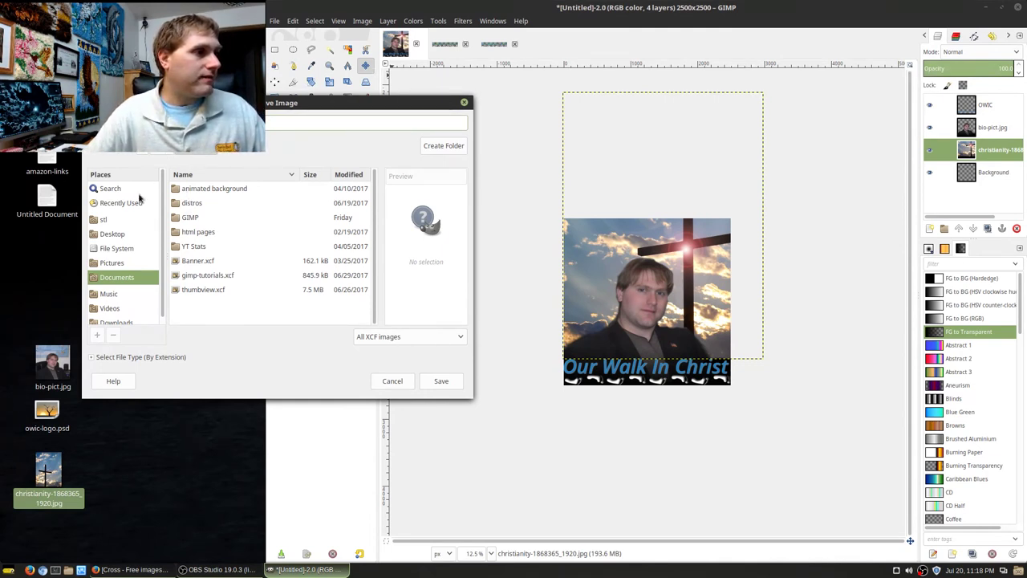
{"action": "left_click", "coordinate": [111, 234]}
{"action": "left_click", "coordinate": [450, 381]}
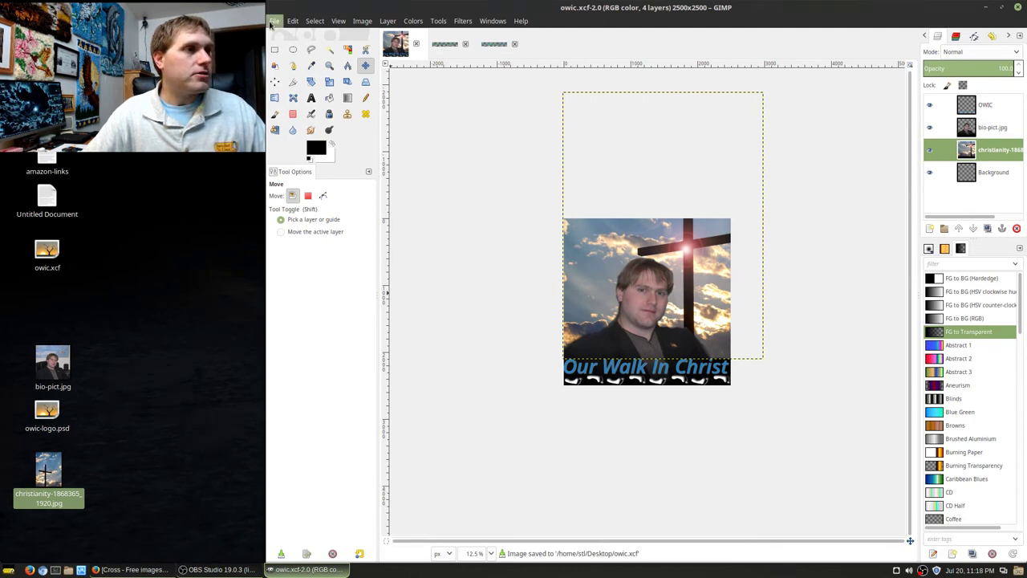
Export the composition to the Desktop as owic.png with compression level 9
{"action": "left_click", "coordinate": [273, 20]}
{"action": "left_click", "coordinate": [305, 199]}
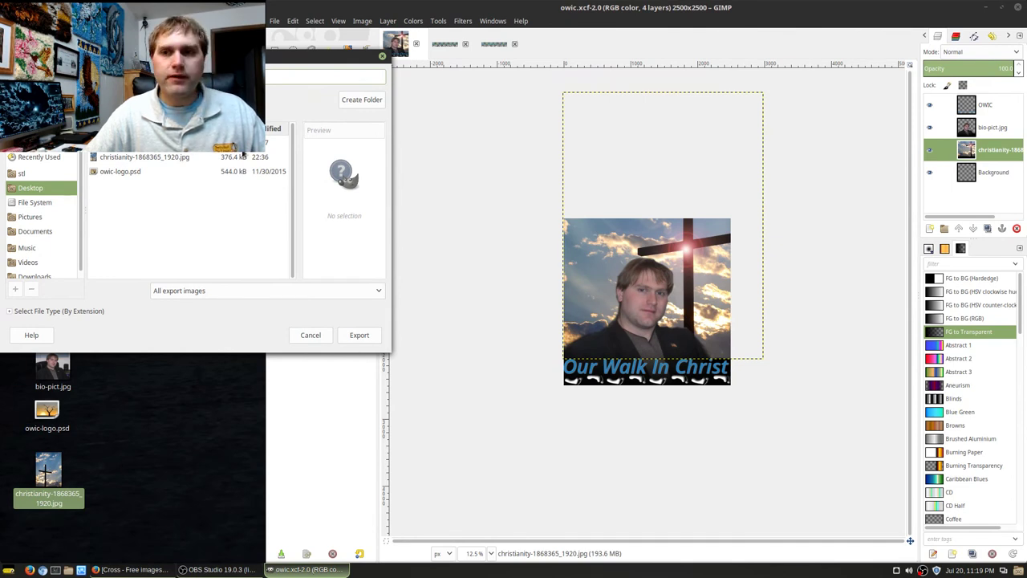
{"action": "left_click", "coordinate": [359, 335]}
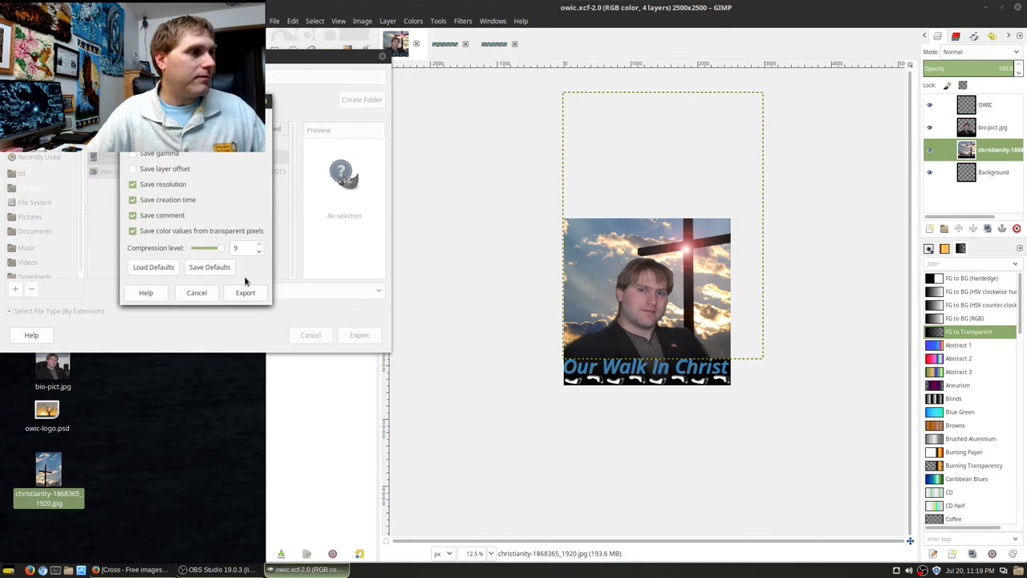
{"action": "left_click", "coordinate": [245, 294]}
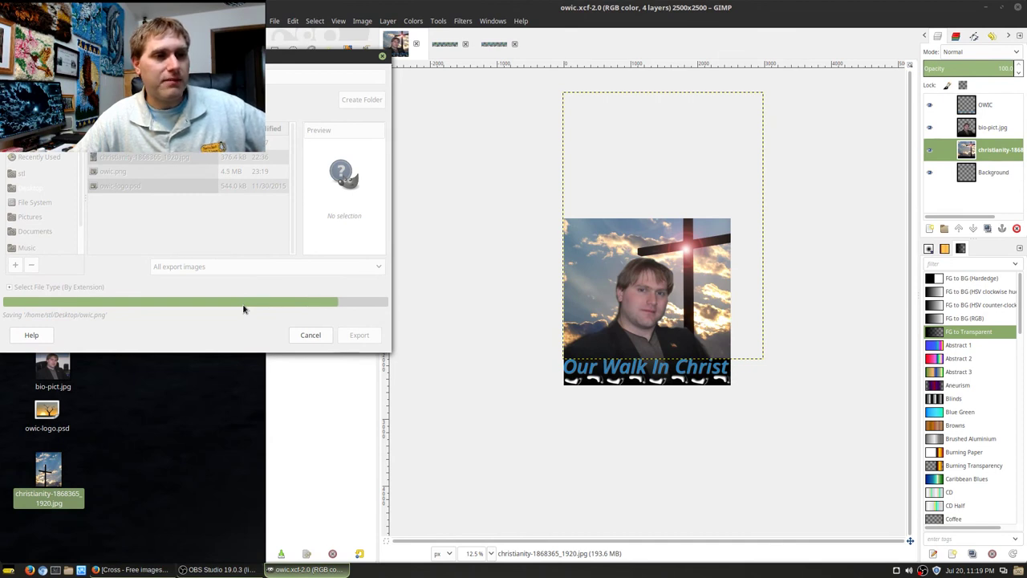
Export the composition to the Desktop as owic.jpg with the offered JPEG settings
{"action": "left_click", "coordinate": [274, 21]}
{"action": "left_click", "coordinate": [294, 195]}
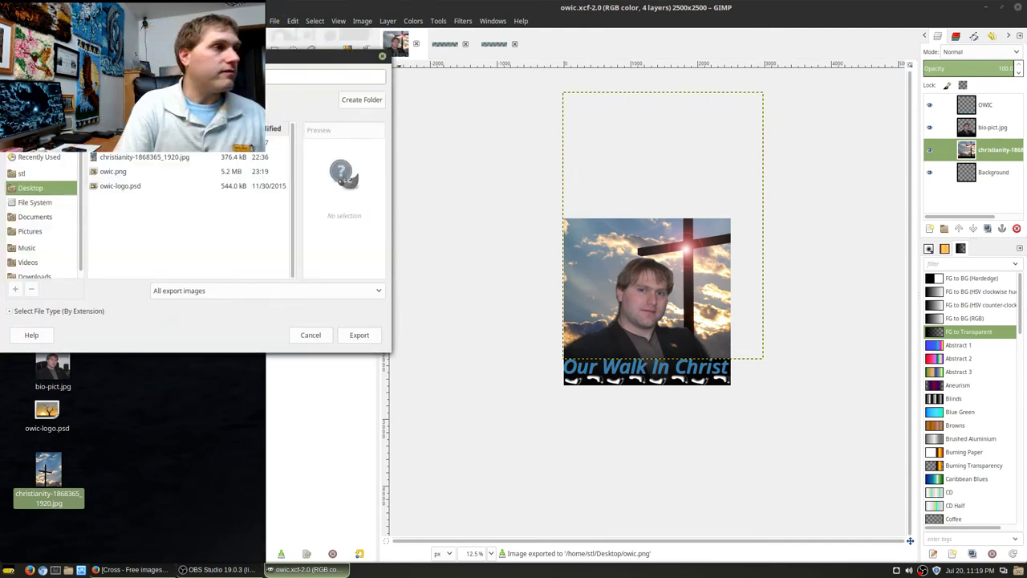
{"action": "type", "text": "o"}
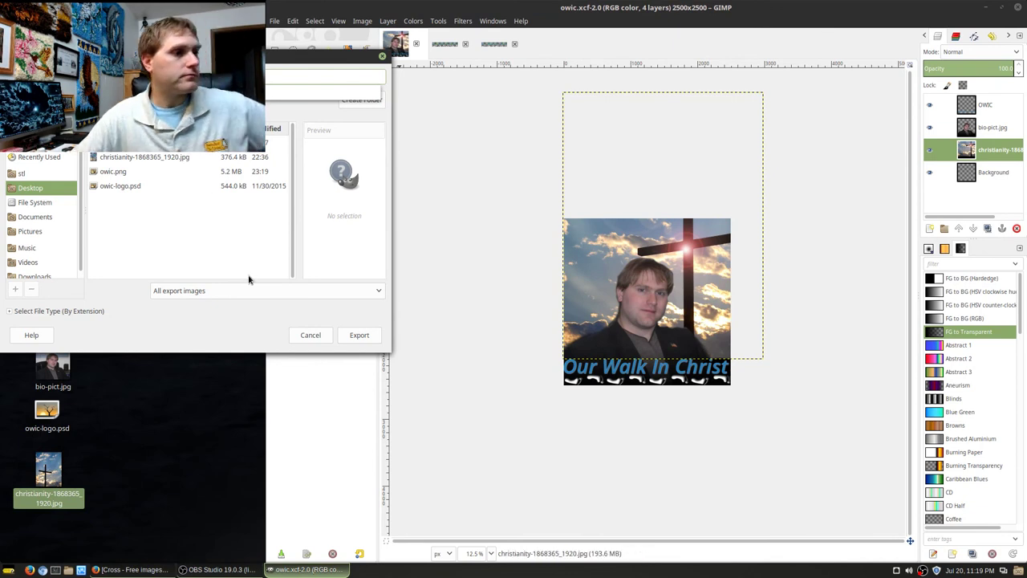
{"action": "left_click", "coordinate": [357, 336]}
{"action": "left_click", "coordinate": [362, 334]}
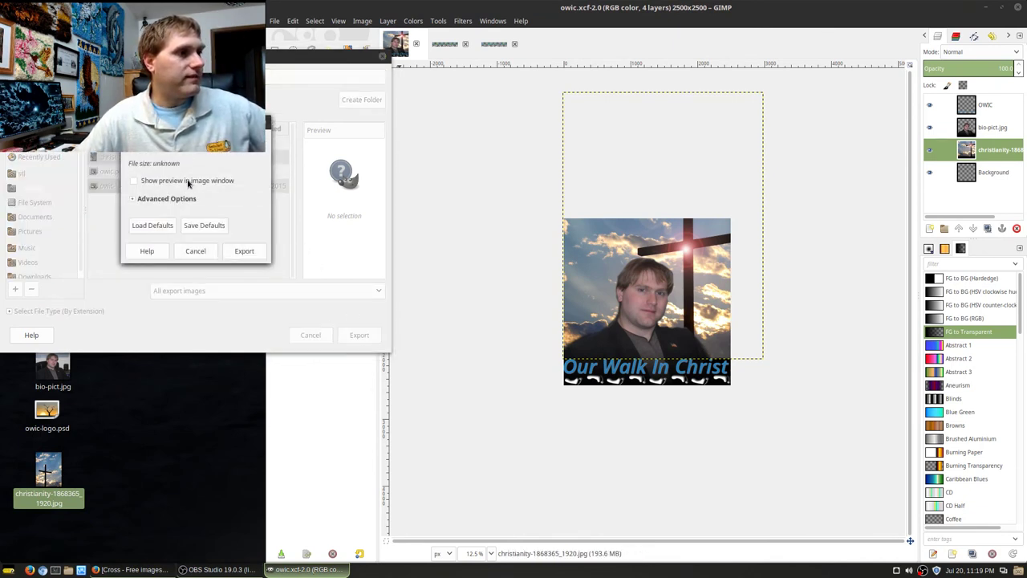
{"action": "left_click", "coordinate": [255, 249]}
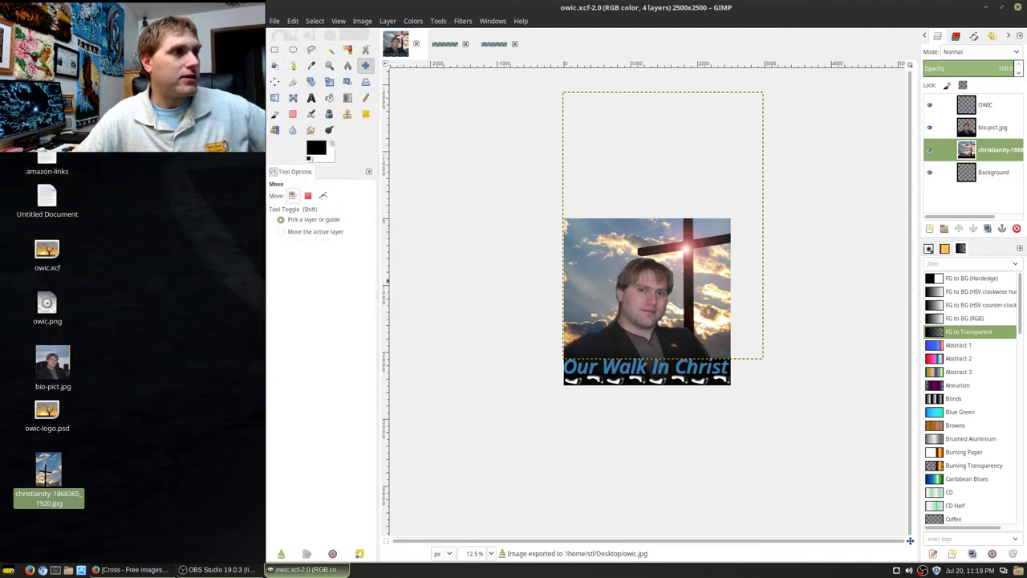
Open owic.jpg from the desktop in the image viewer, compare it with owic.png, and close the viewer
{"action": "double_click", "coordinate": [47, 120]}
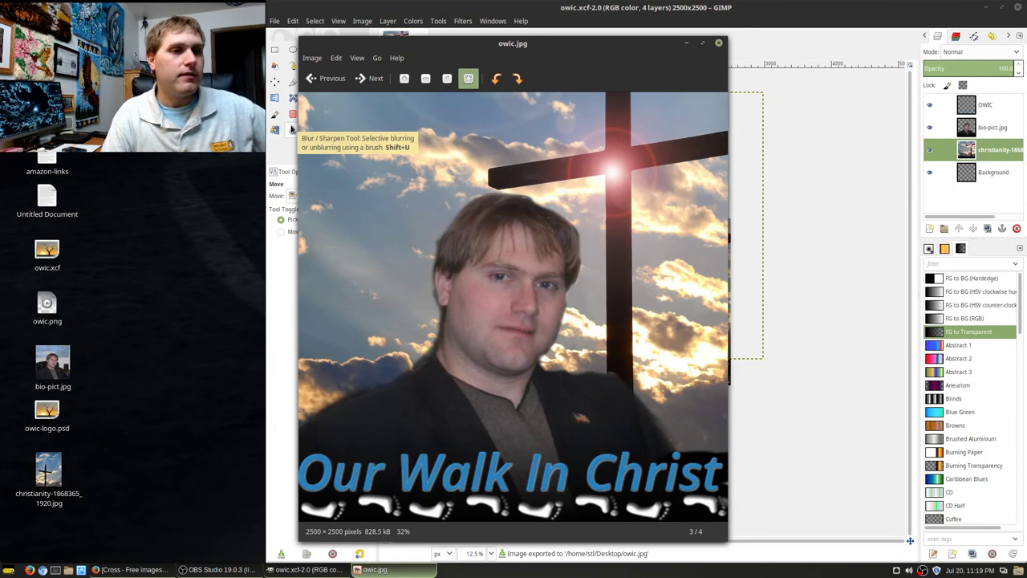
{"action": "key", "text": "Left"}
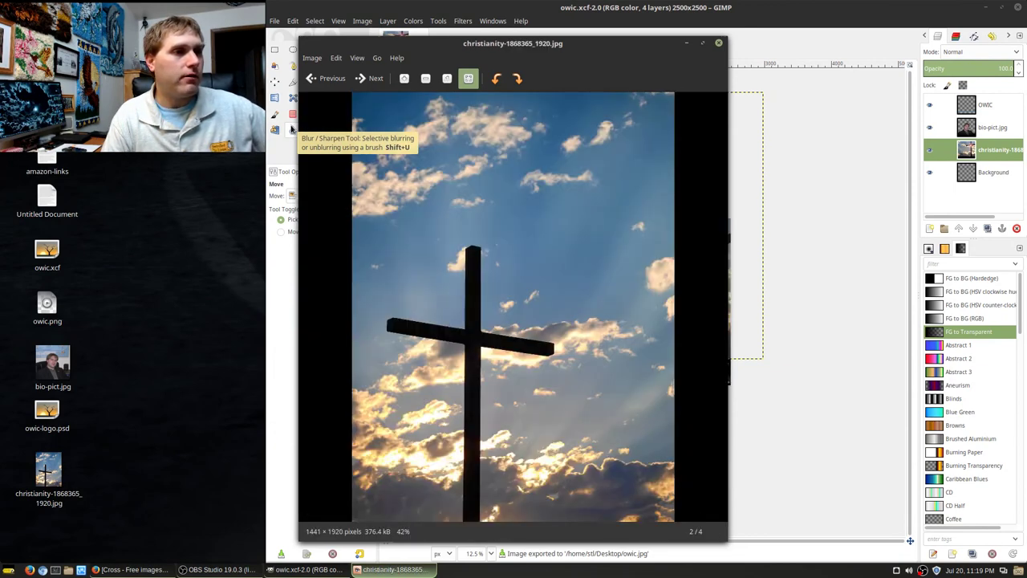
{"action": "key", "text": "Right"}
{"action": "key", "text": "Right"}
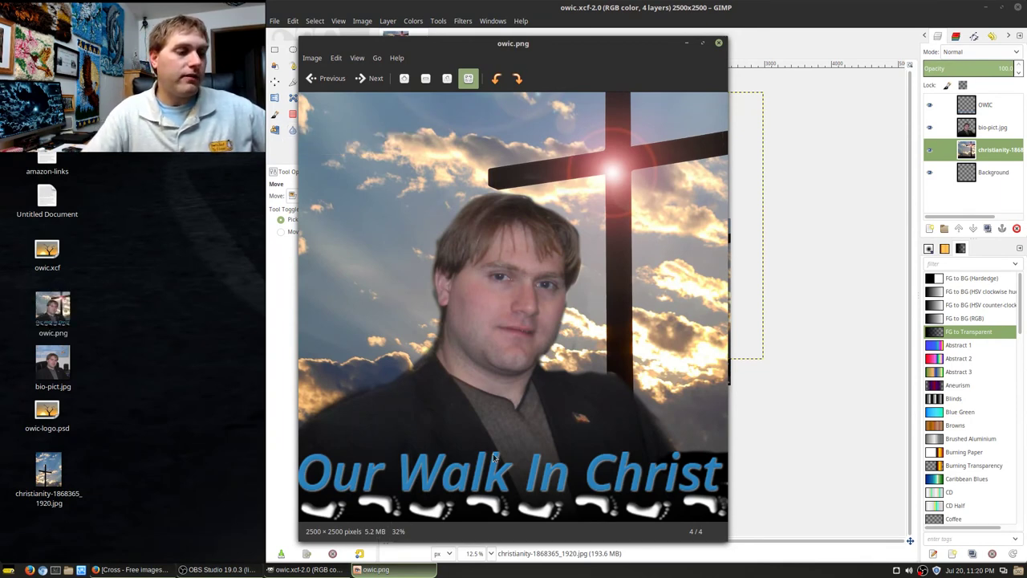
{"action": "key", "text": "Left"}
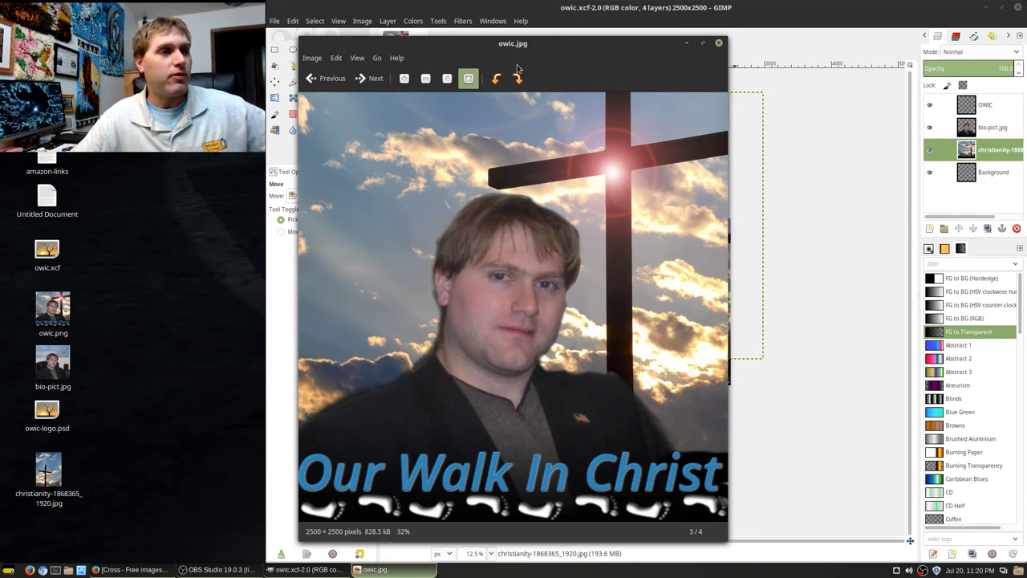
{"action": "left_click", "coordinate": [719, 43]}
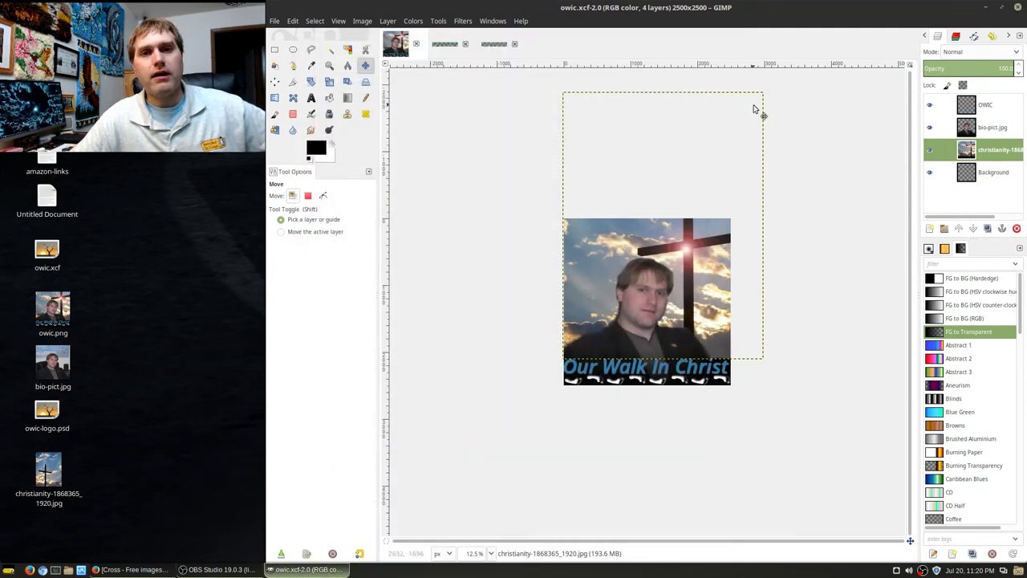